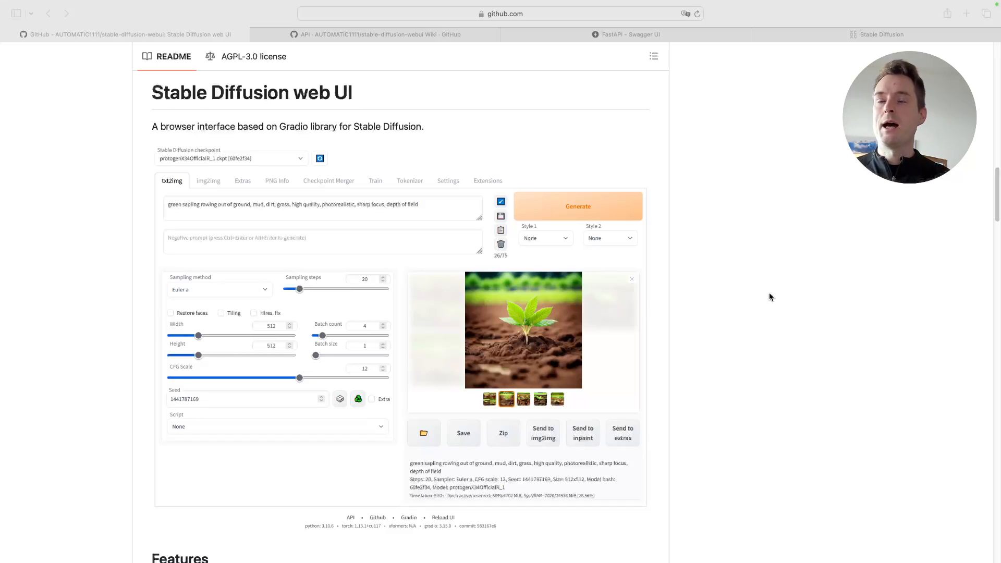
click(384, 92)
mouse_move(252, 92)
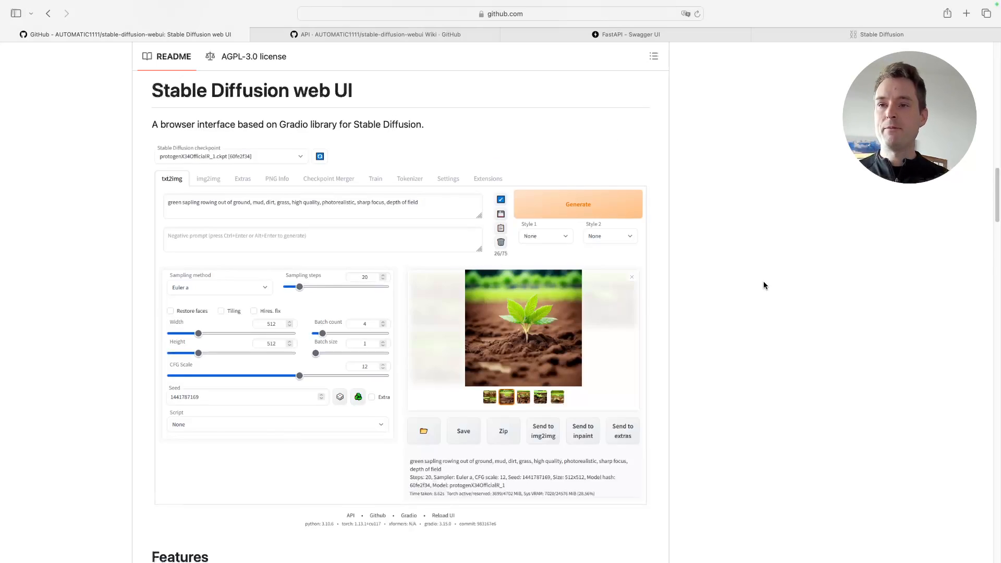
scroll(732, 228, down, 10)
scroll(732, 228, down, 10)
scroll(732, 228, down, 8)
scroll(732, 228, down, 10)
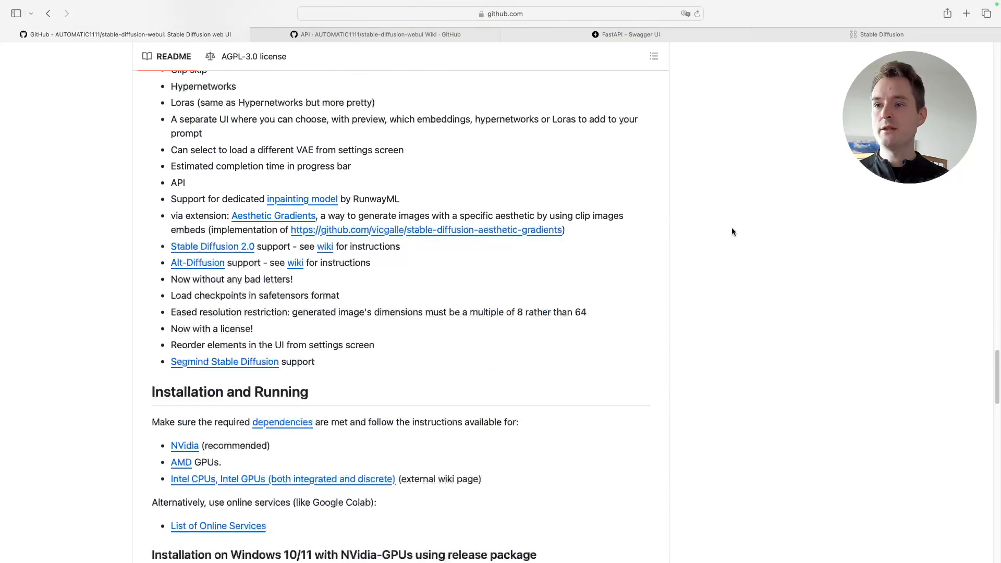
scroll(731, 227, down, 5)
scroll(731, 228, down, 4)
scroll(701, 275, down, 2)
scroll(701, 274, up, 1)
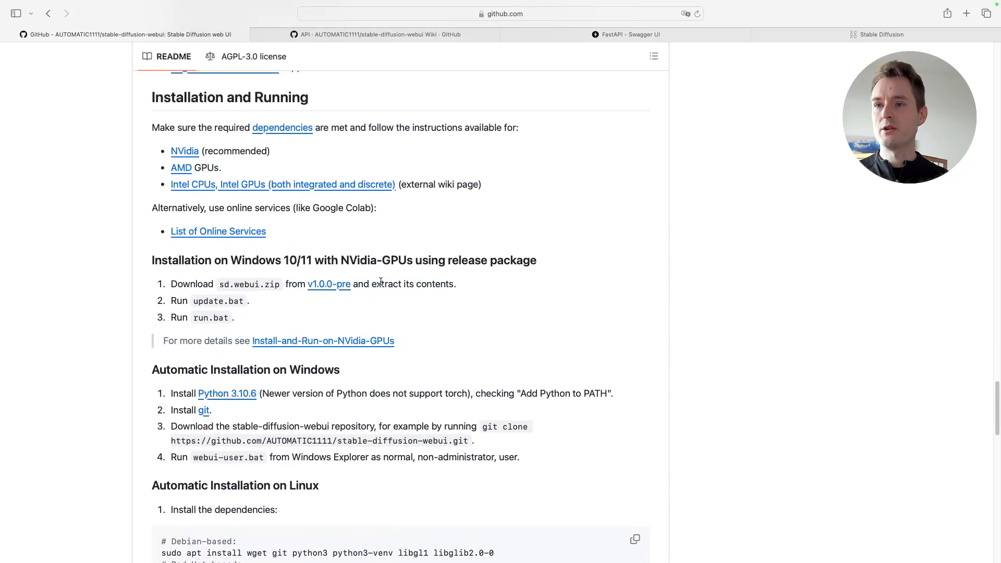
scroll(281, 252, down, 3)
scroll(474, 230, down, 3)
scroll(474, 230, down, 1)
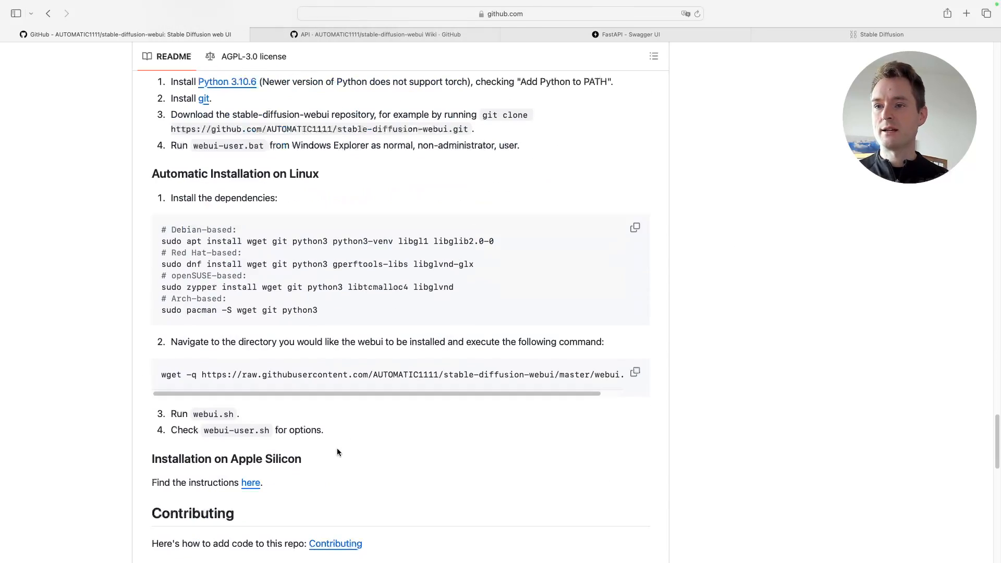
drag(232, 458, 302, 458)
click(366, 457)
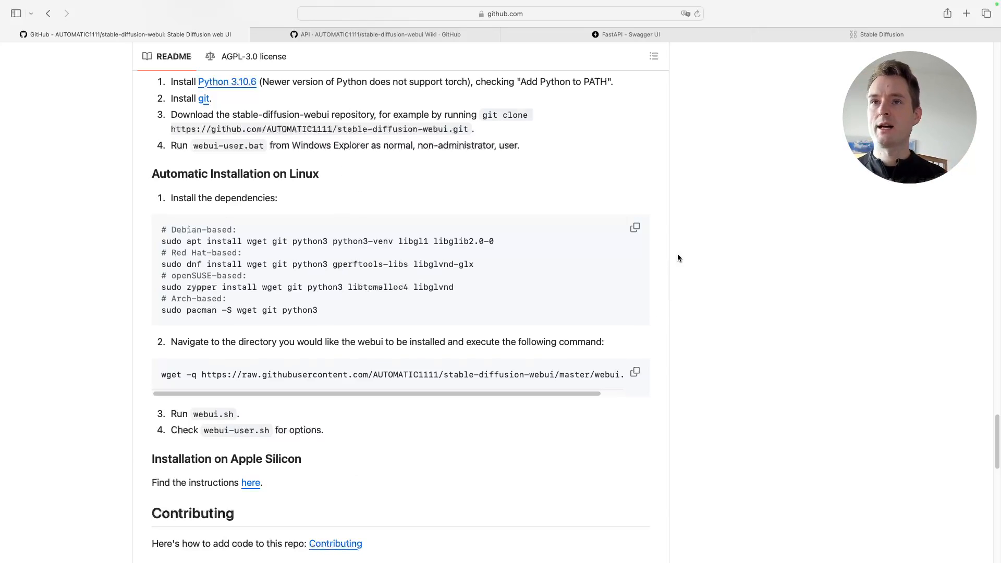
scroll(724, 365, up, 5)
scroll(724, 366, up, 5)
scroll(732, 277, up, 5)
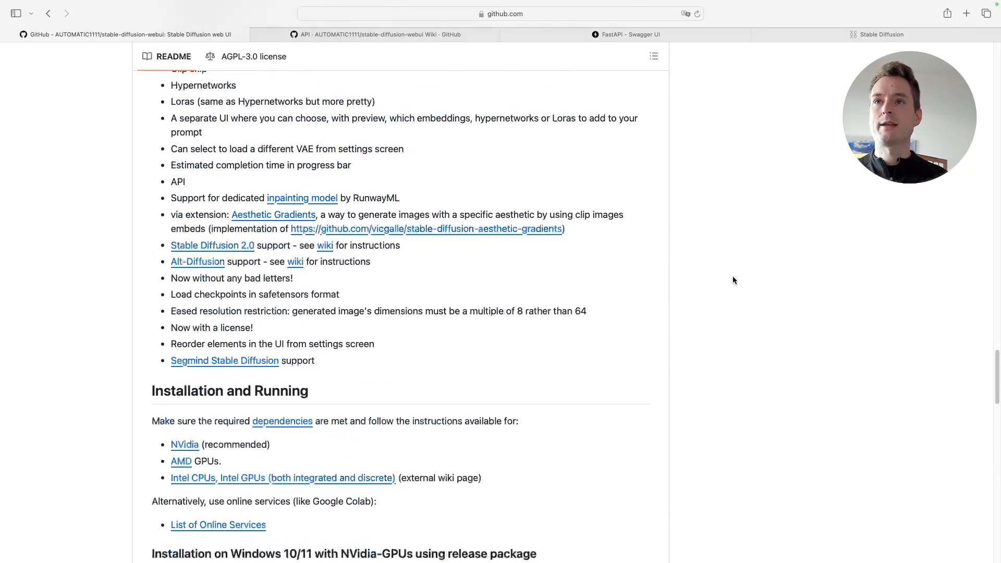
scroll(754, 331, up, 5)
scroll(753, 332, up, 5)
scroll(753, 332, up, 5)
scroll(754, 332, up, 5)
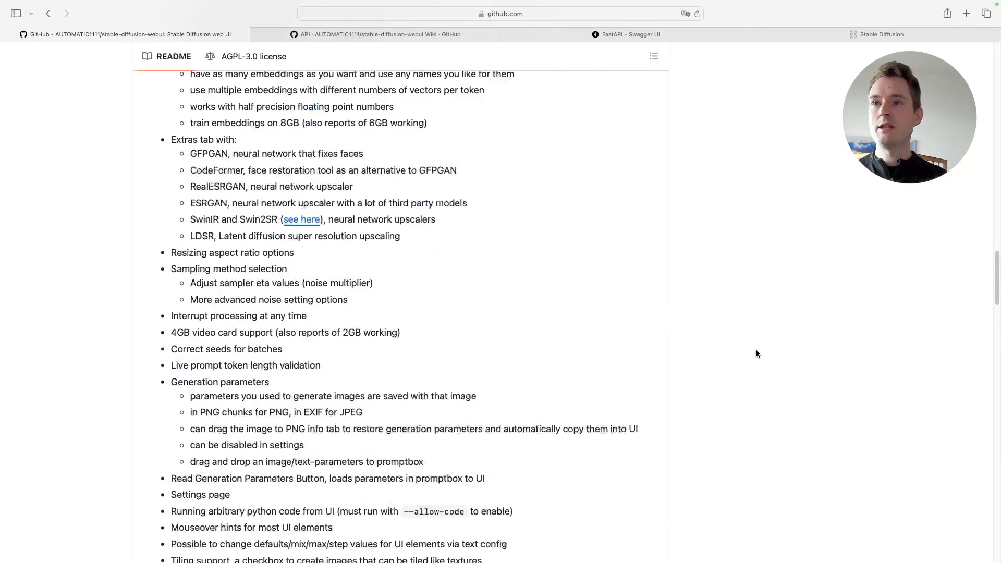
scroll(756, 350, up, 5)
scroll(756, 349, up, 5)
scroll(757, 350, up, 2)
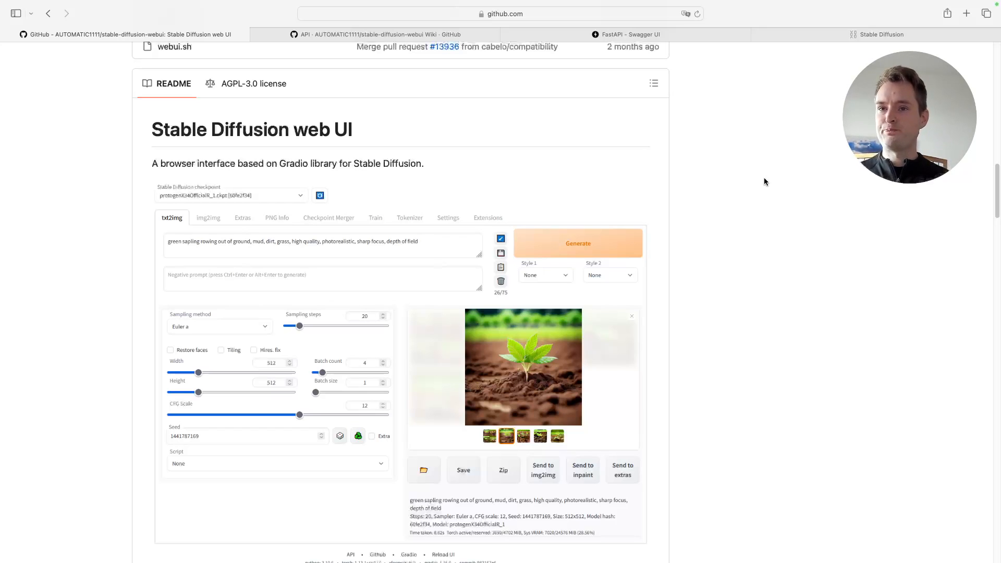
Run ./webui.sh --api in the stable-diffusion-webui folder, fixing typos, then return to the browser
mouse_move(2, 265)
click(18, 266)
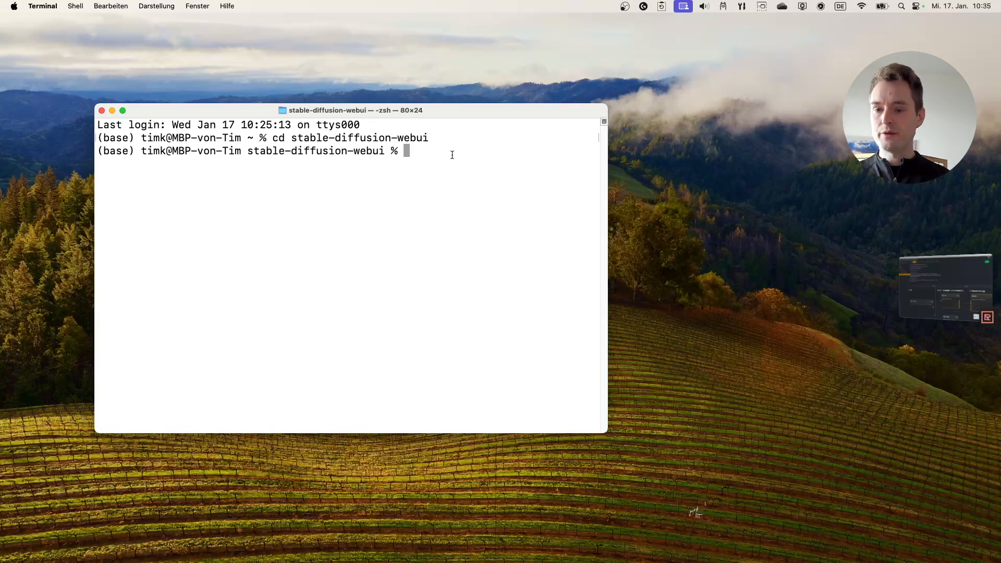
text(w)
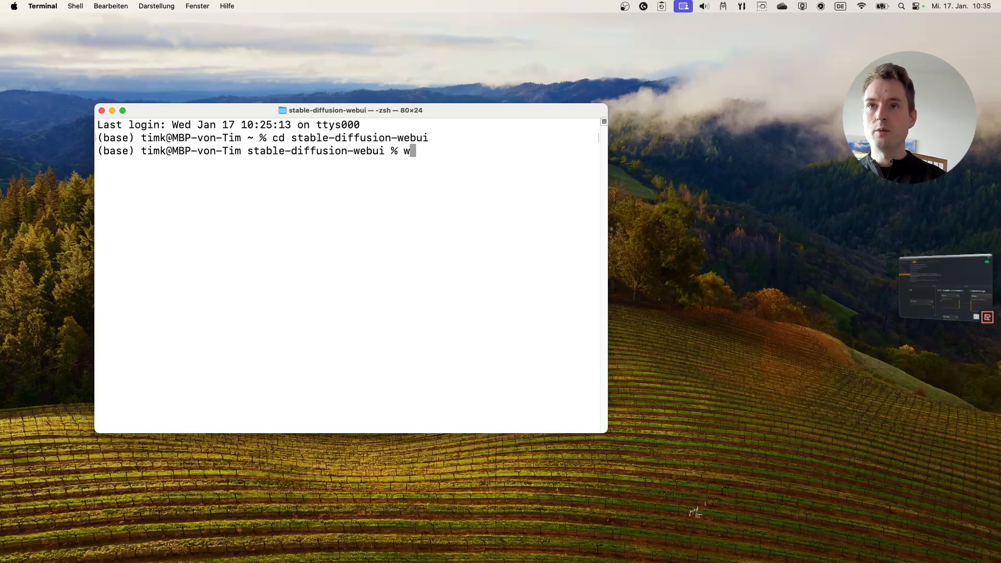
text(ebui.ba)
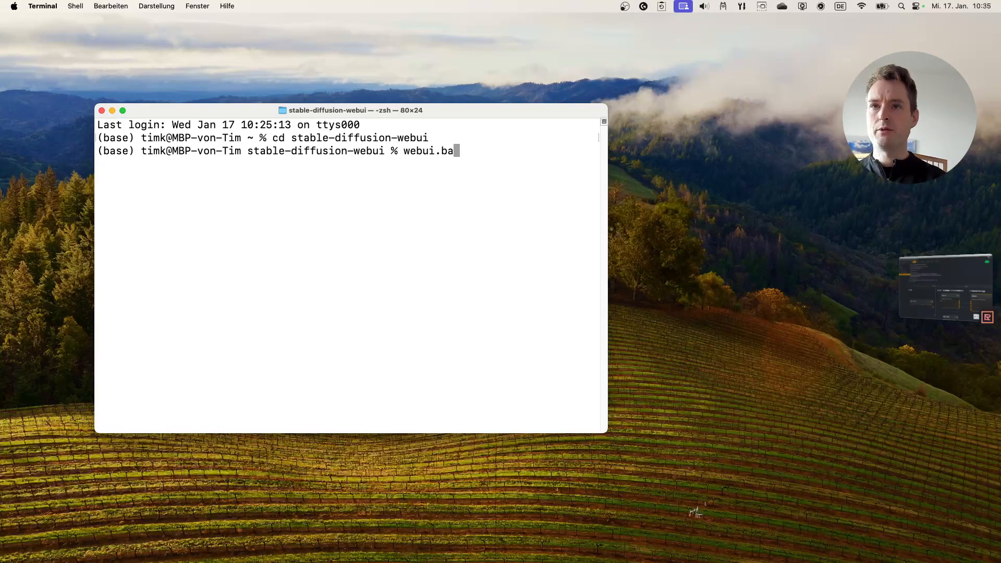
text(t)
key(BackSpace)
key(BackSpace)
key(BackSpace)
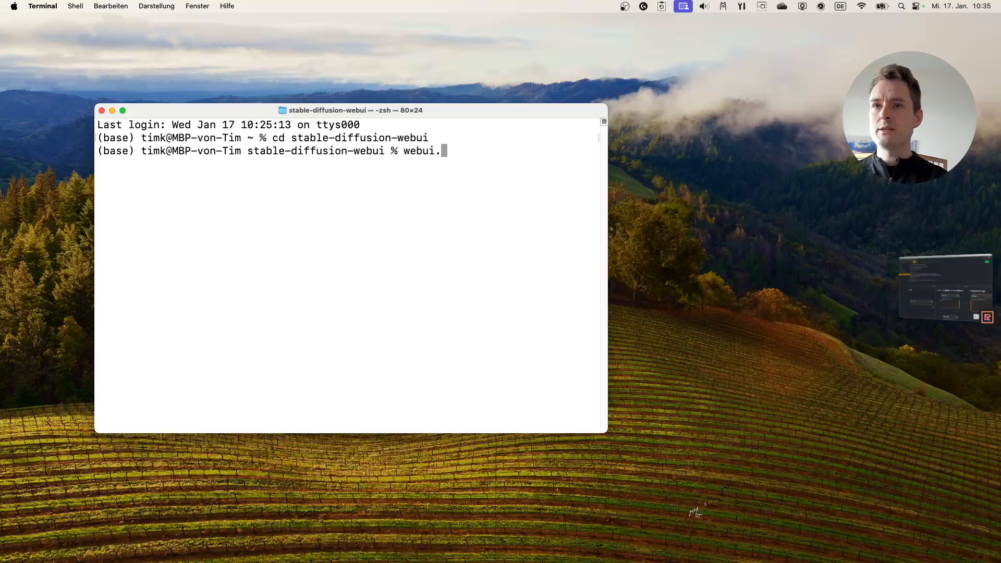
key(BackSpace)
key(BackSpace)
key(BackSpace)
key(BackSpace)
key(BackSpace)
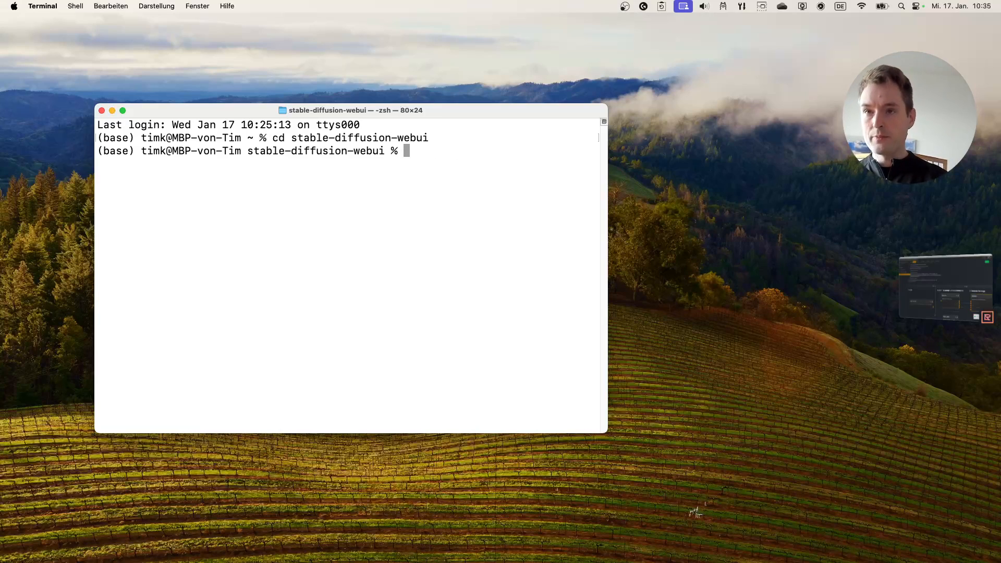
text(./webiu)
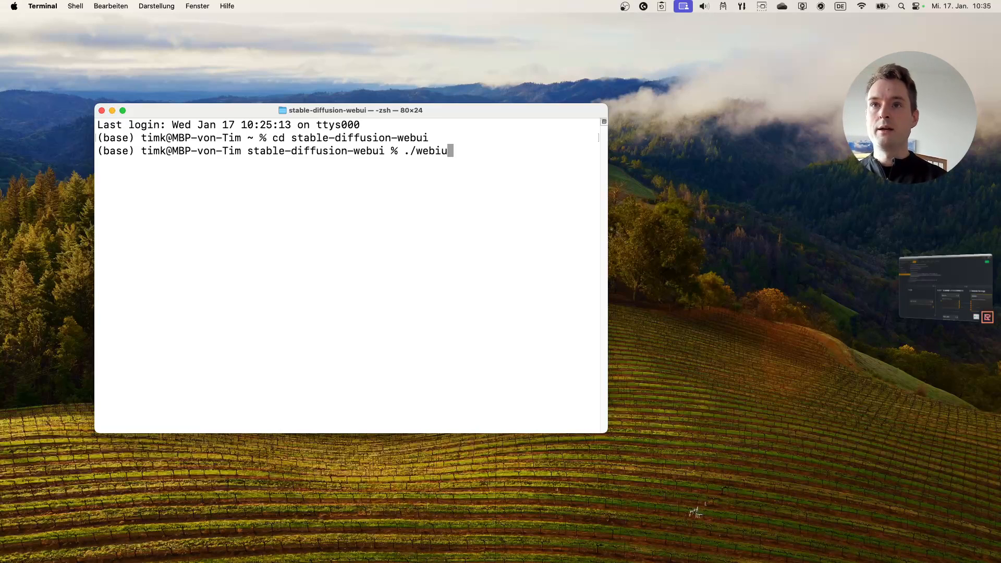
key(BackSpace)
key(BackSpace)
text(ui.sh)
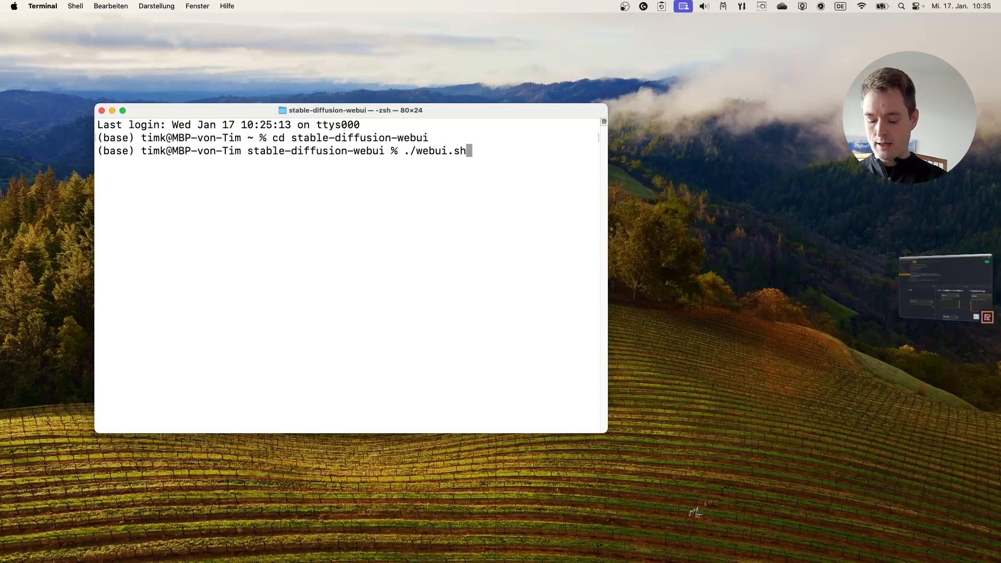
text( --api)
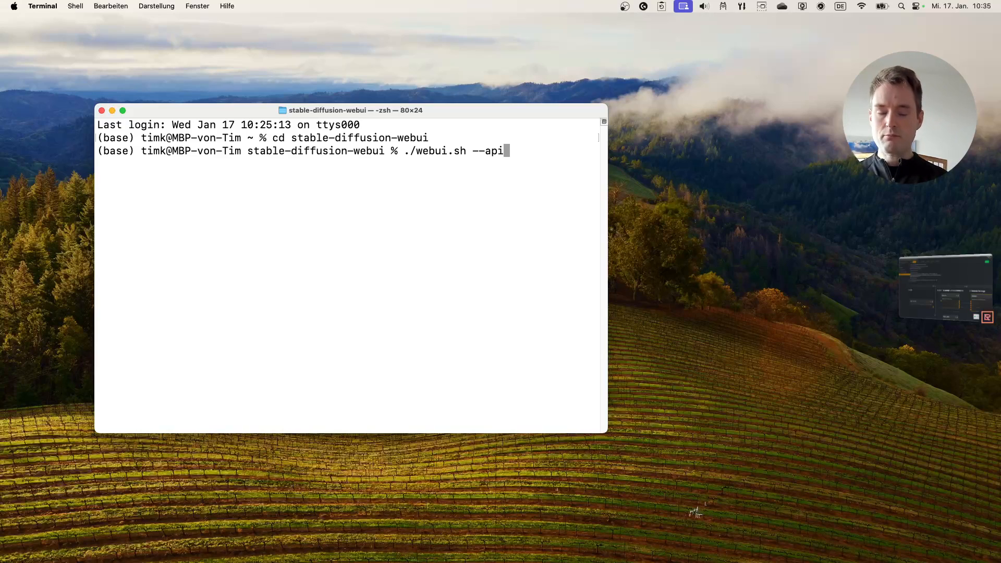
key(Return)
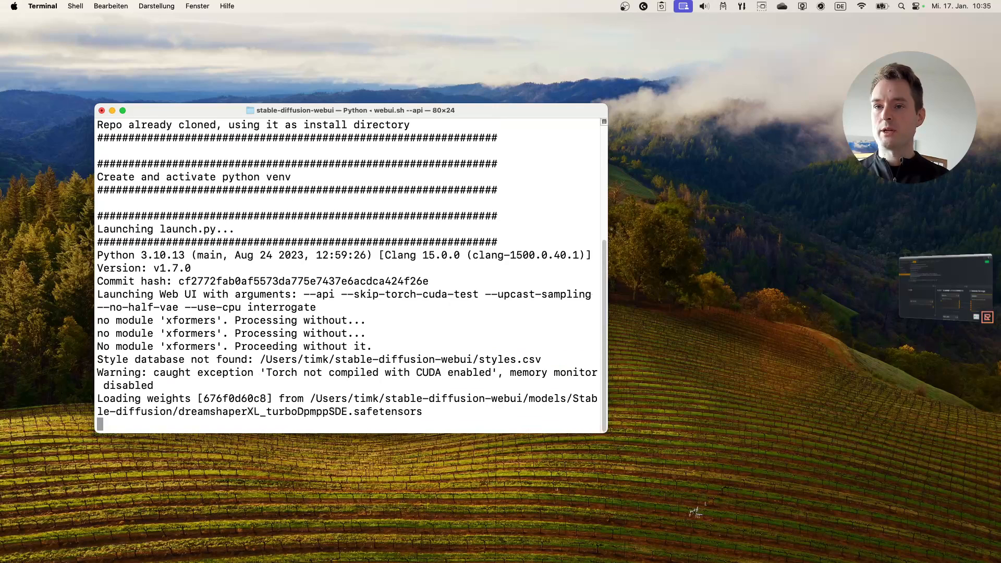
key(ctrl+Right)
Reload the web UI, enter "Tree" as the txt2img prompt with no negative prompt, and open the footer API link
key(super+r)
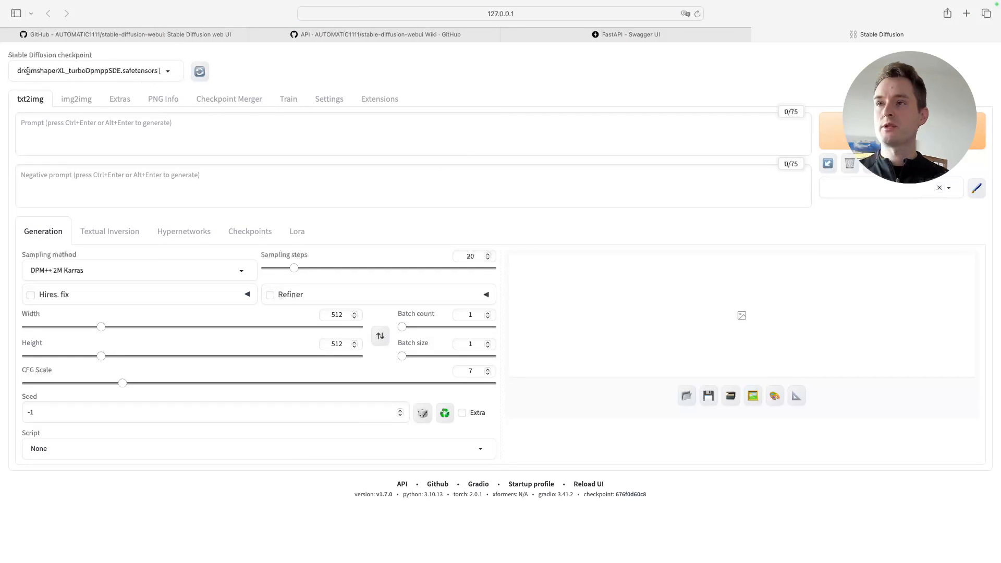
click(199, 125)
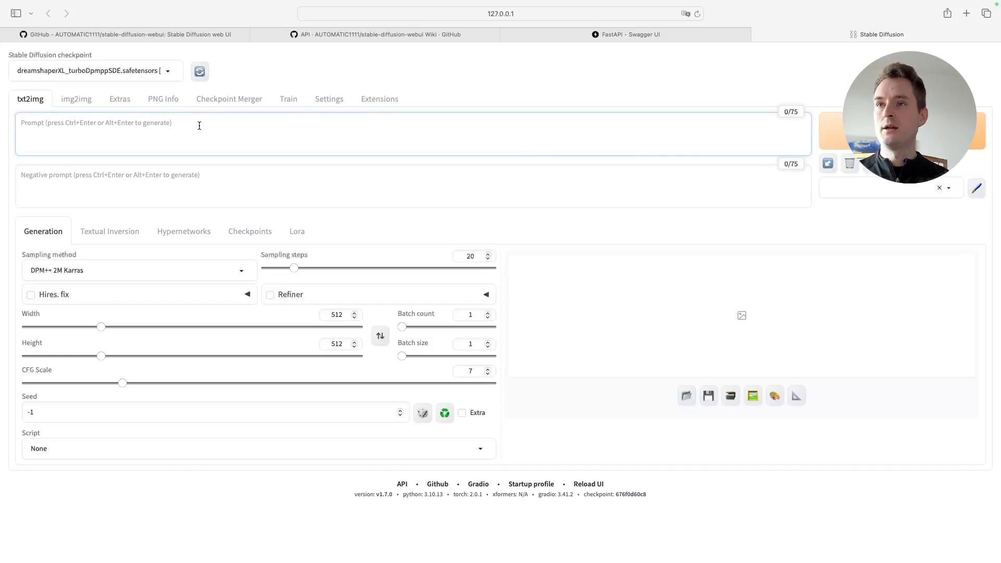
key(Caps_Lock)
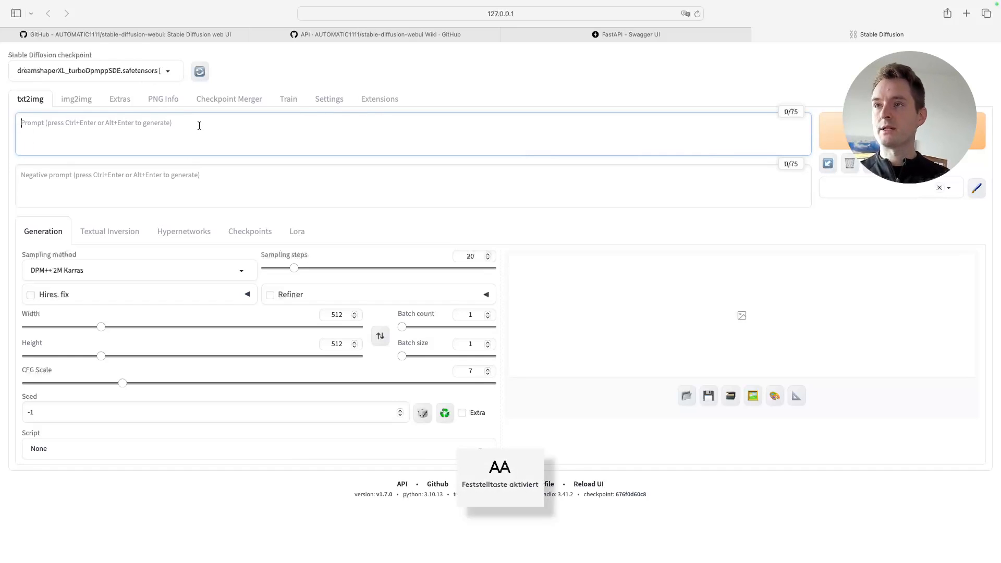
text(Tree)
click(227, 188)
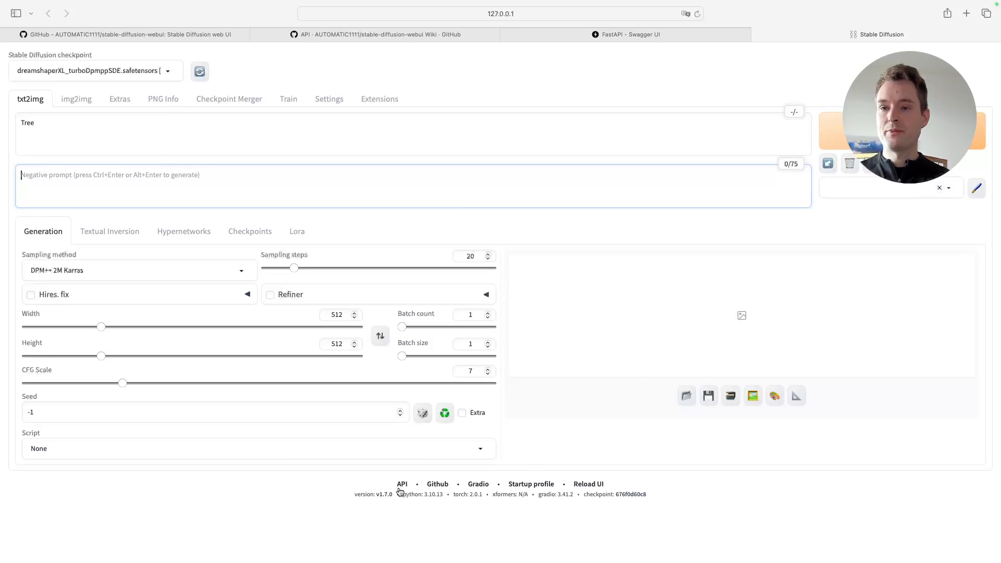
click(374, 469)
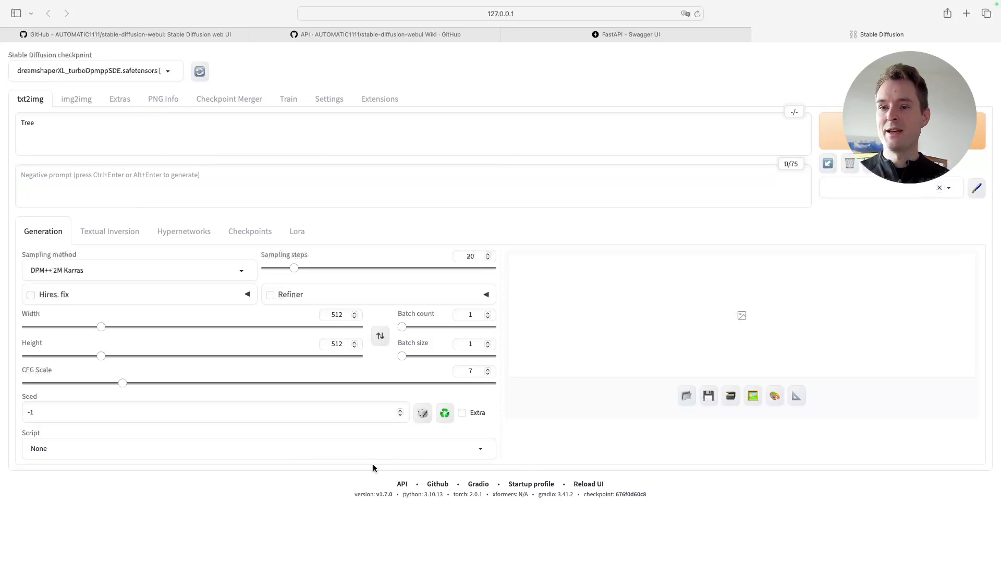
click(403, 485)
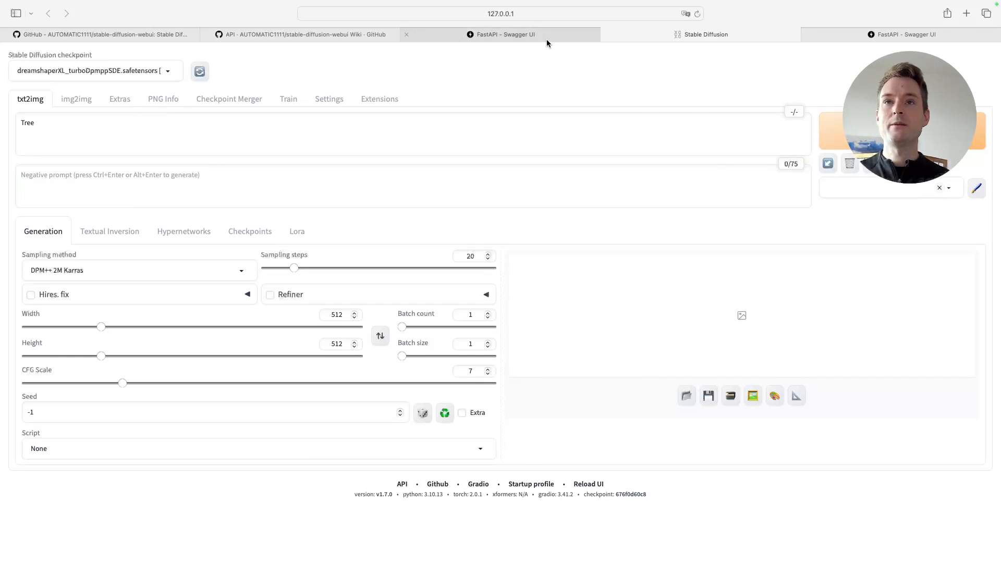
Close the duplicate docs tab and expand the POST /sdapi/v1/txt2img endpoint in Swagger
middle_click(533, 33)
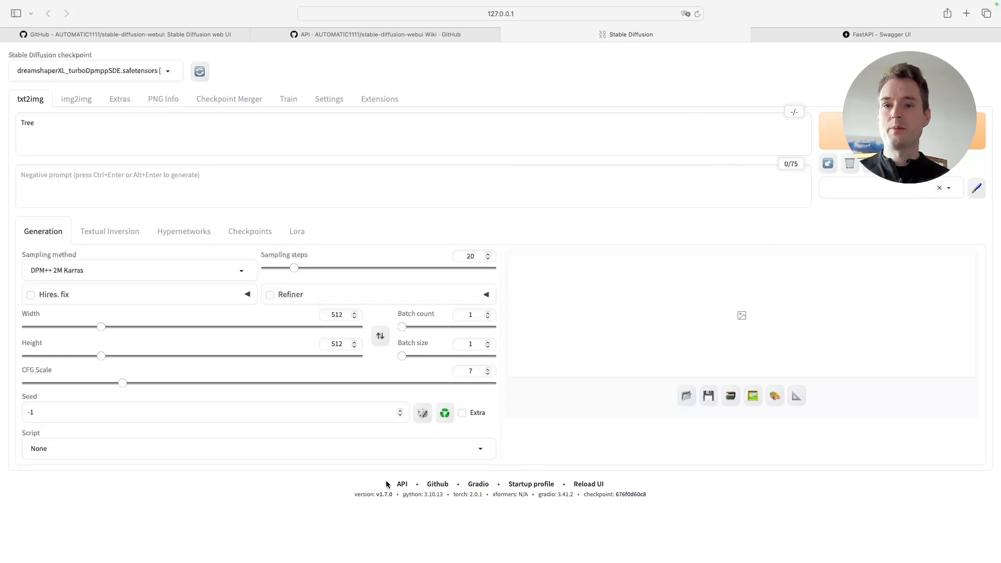
click(790, 33)
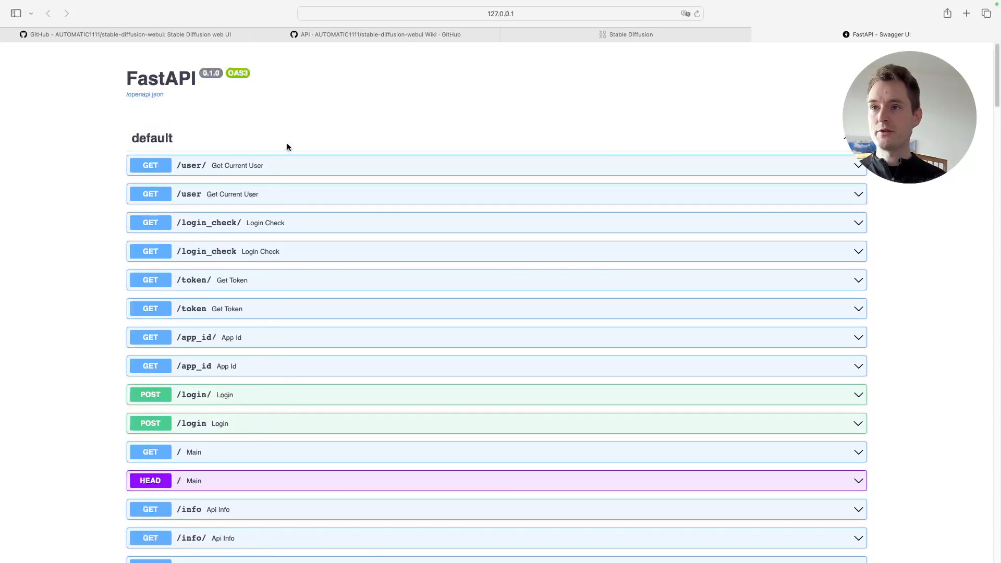
scroll(926, 225, down, 5)
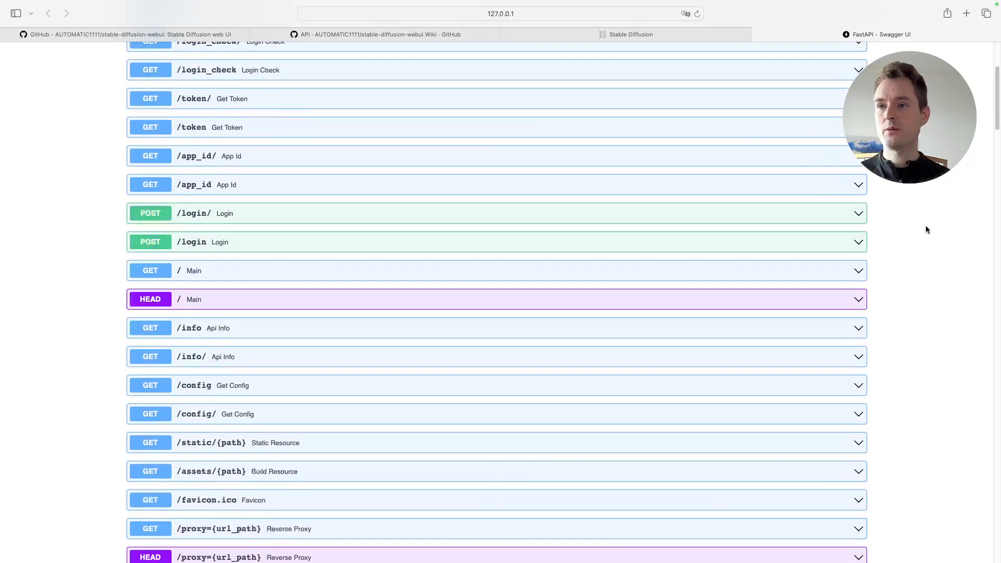
scroll(926, 226, down, 5)
scroll(926, 225, down, 5)
scroll(926, 225, down, 4)
scroll(925, 225, down, 5)
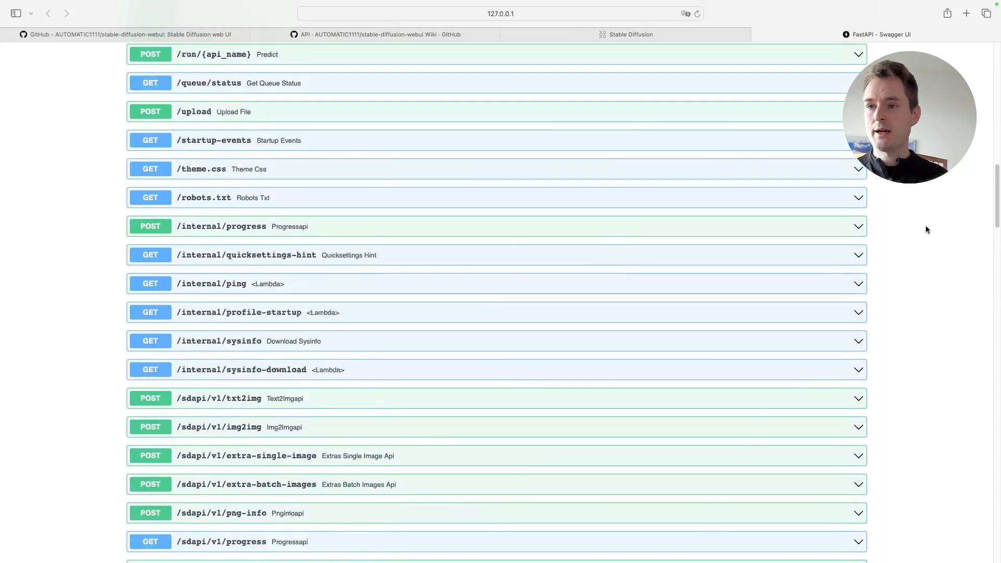
scroll(926, 225, down, 3)
scroll(926, 226, down, 2)
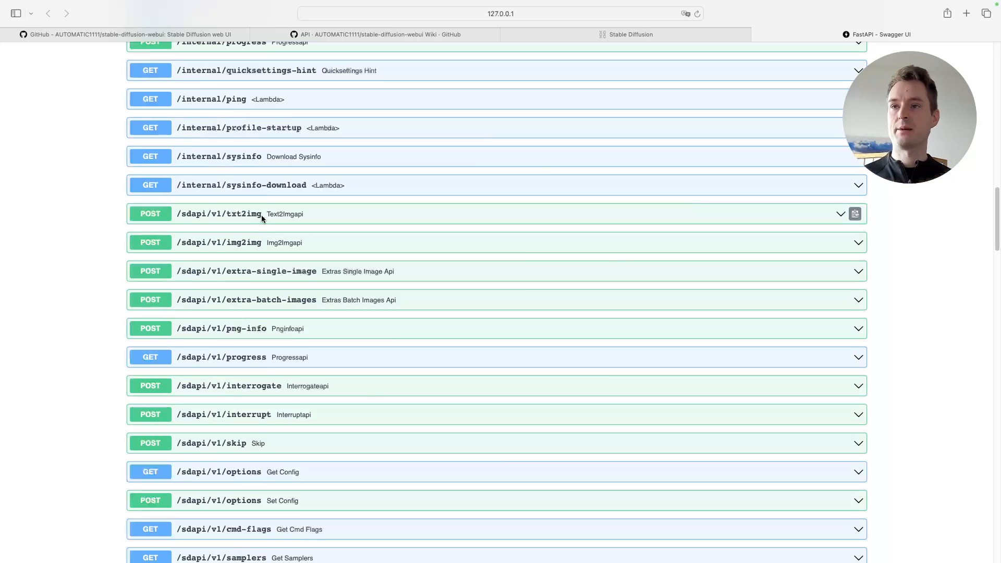
click(340, 208)
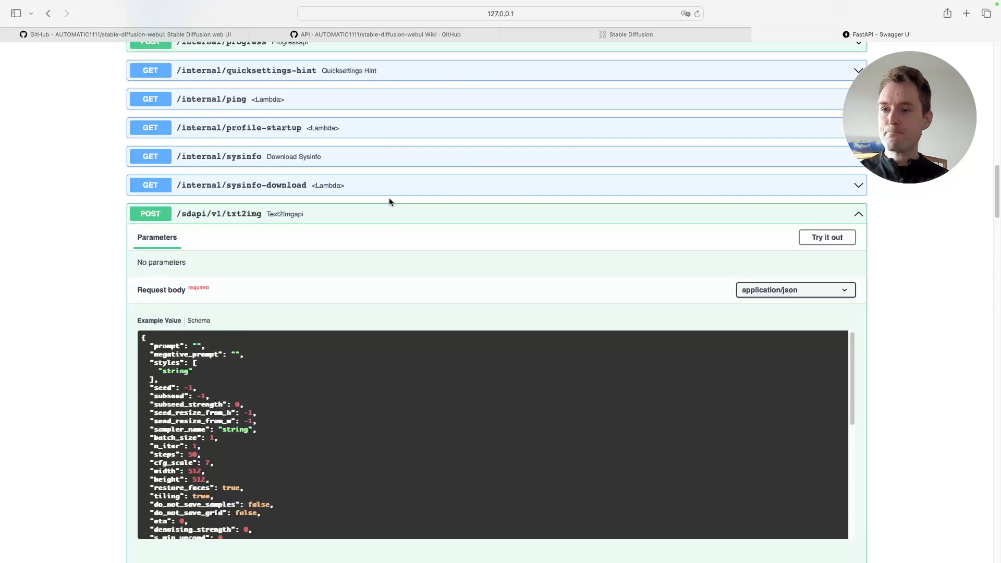
scroll(498, 215, down, 1)
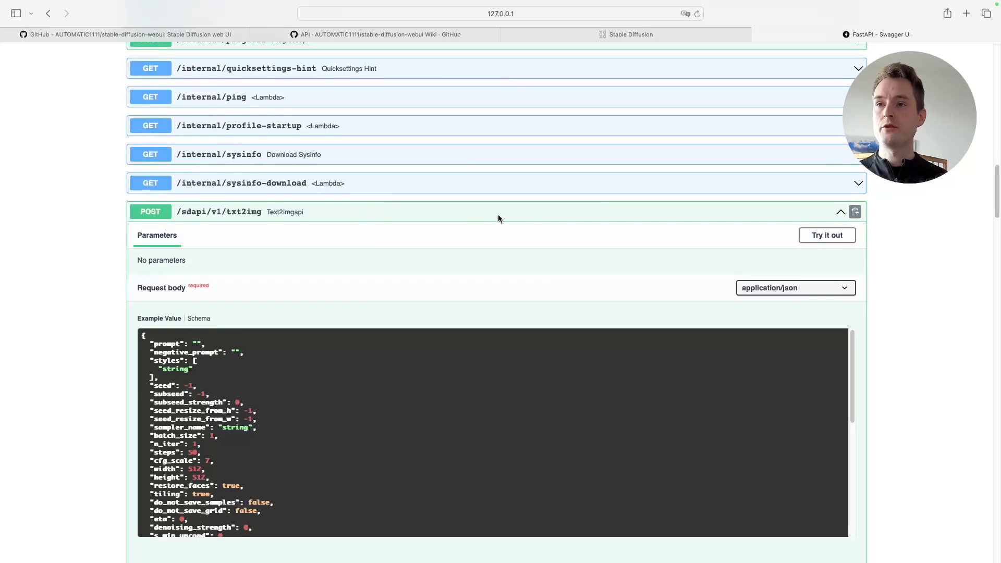
scroll(499, 214, down, 2)
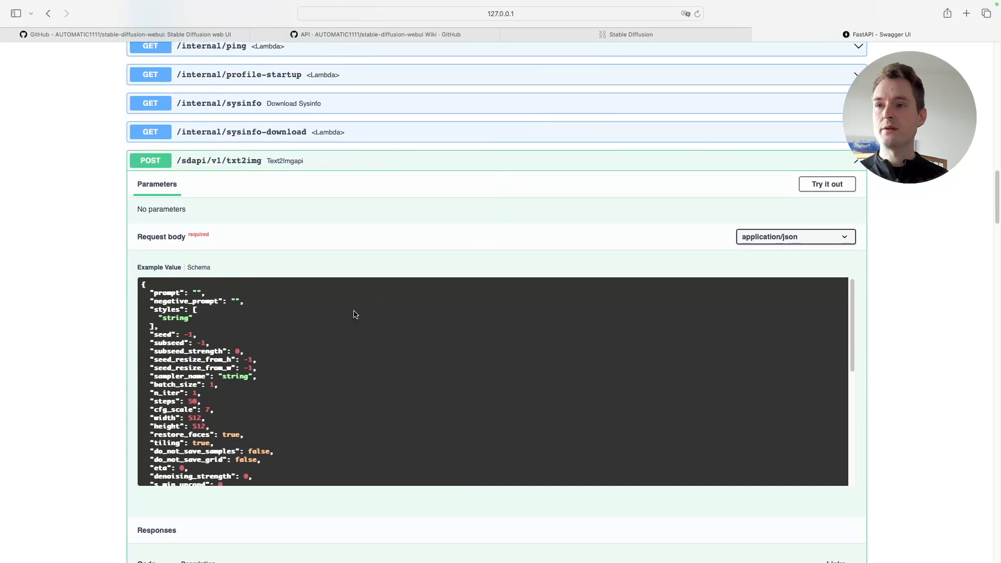
scroll(311, 310, down, 2)
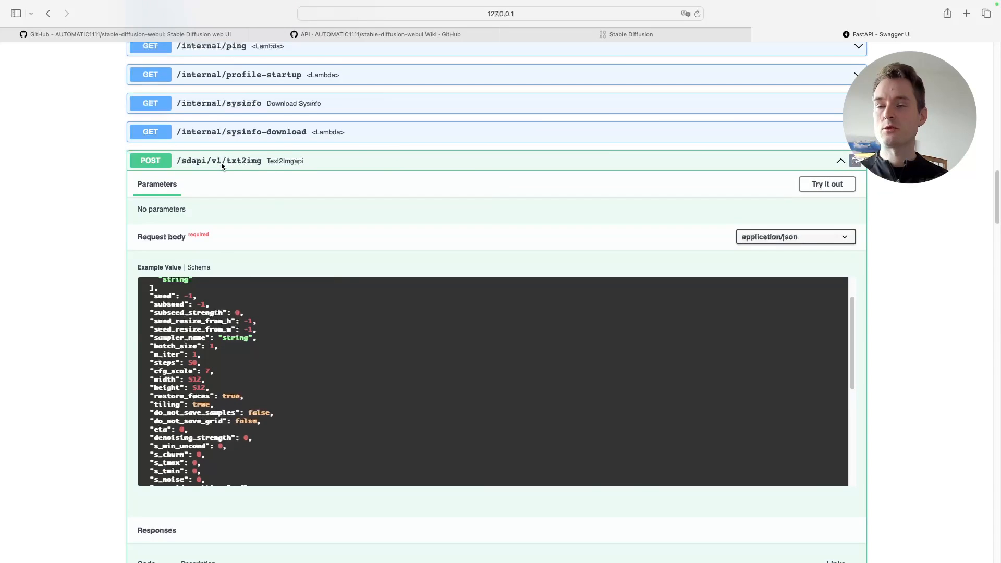
scroll(63, 343, down, 3)
scroll(80, 289, down, 3)
scroll(80, 289, down, 5)
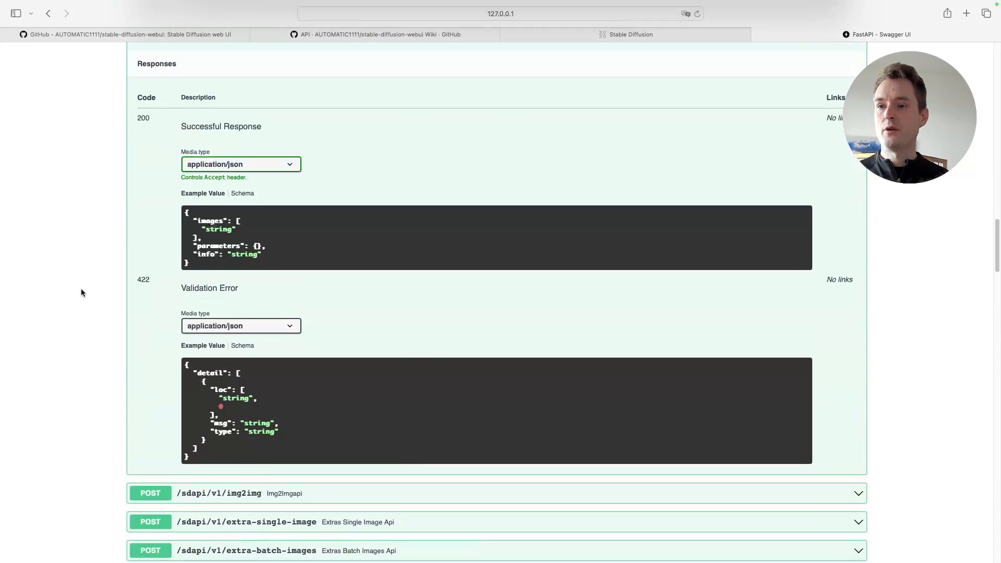
scroll(80, 289, down, 3)
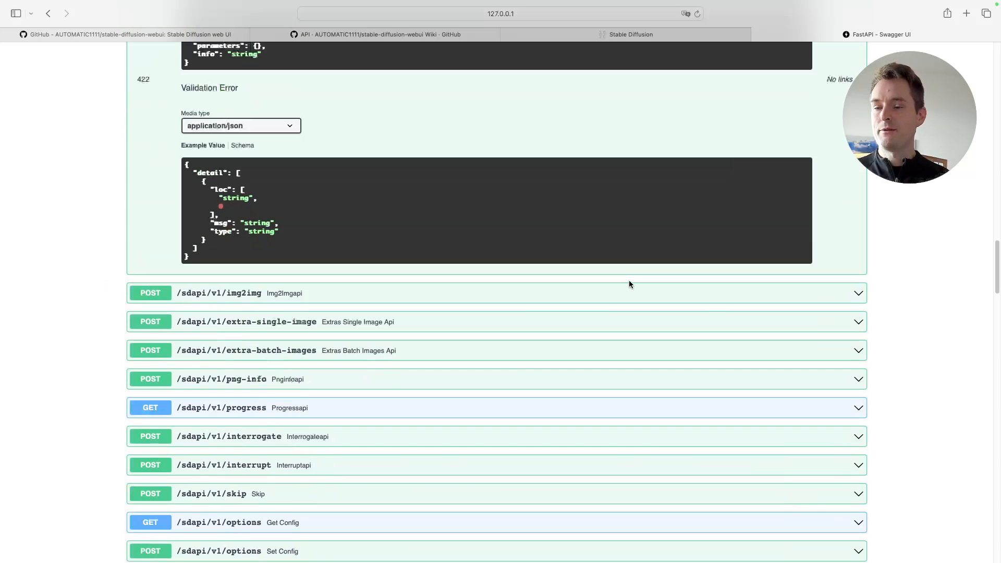
scroll(629, 280, down, 3)
scroll(629, 280, up, 1)
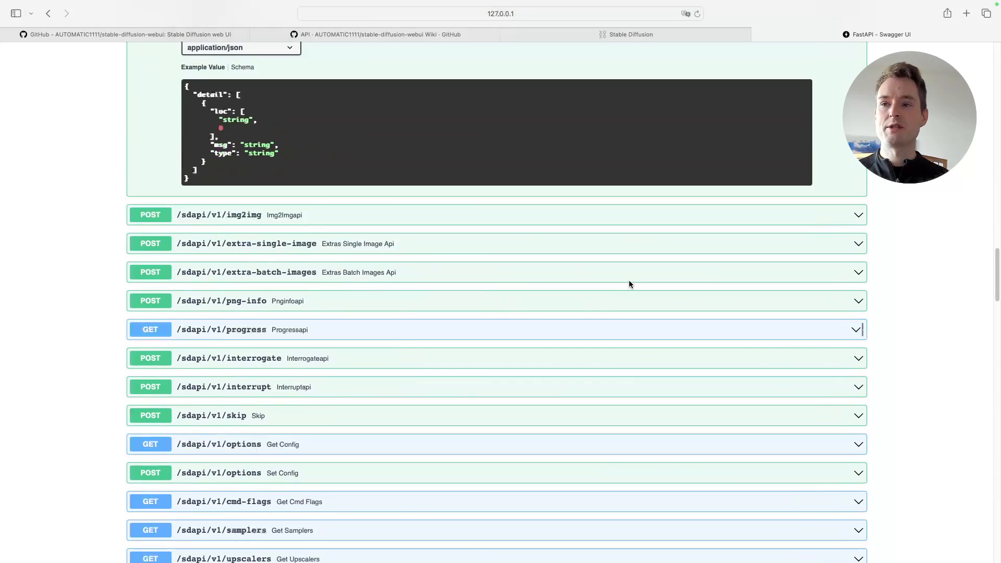
scroll(629, 280, down, 3)
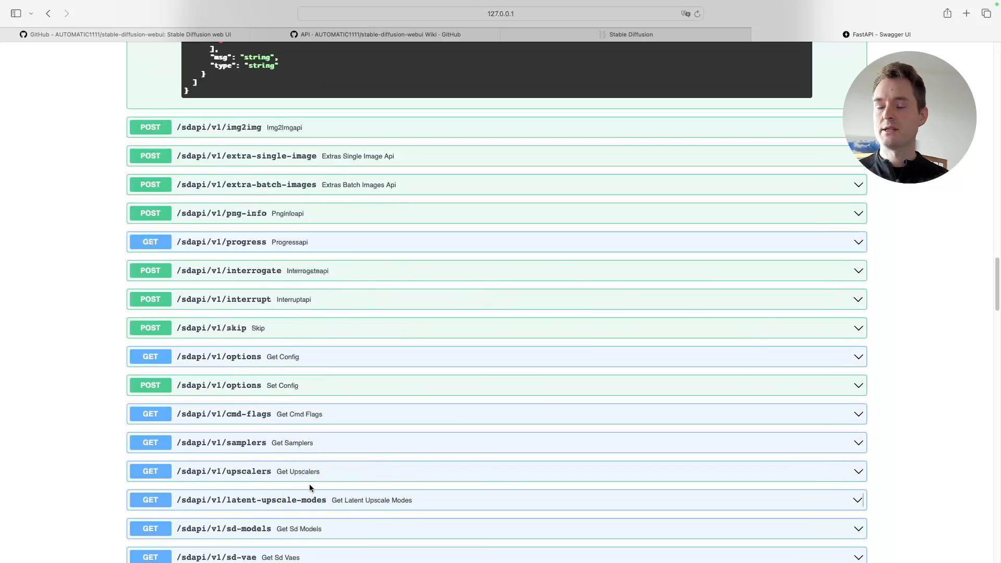
scroll(310, 487, up, 5)
scroll(536, 380, up, 5)
scroll(536, 379, up, 3)
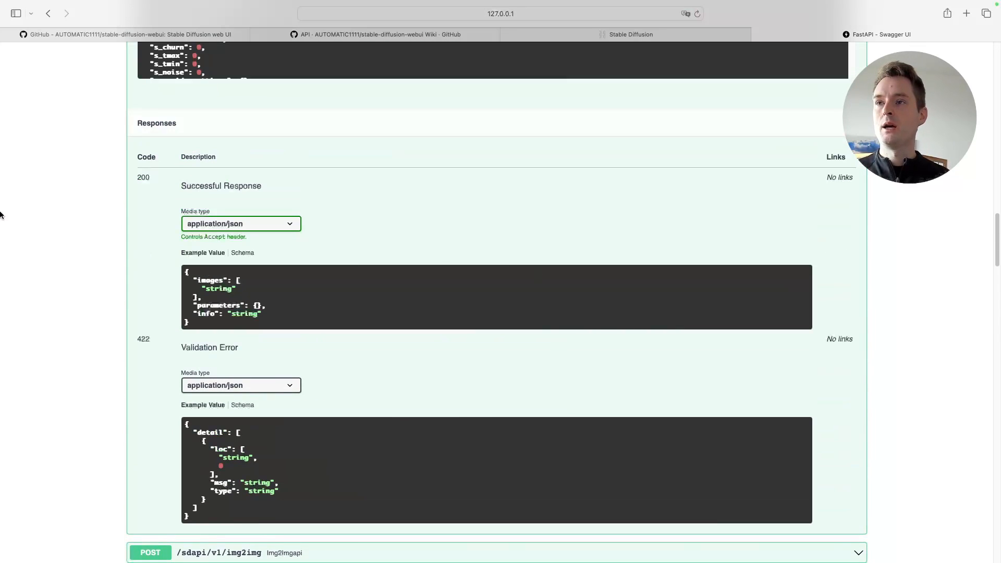
Switch to the Rivet window, make it full screen and pan to the Instructions block and nodes
click(18, 337)
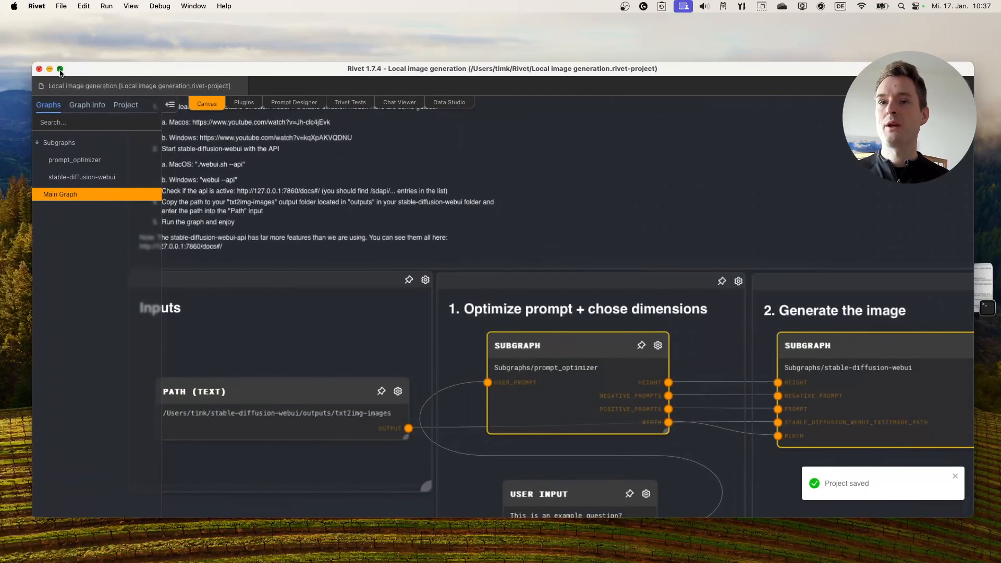
click(60, 68)
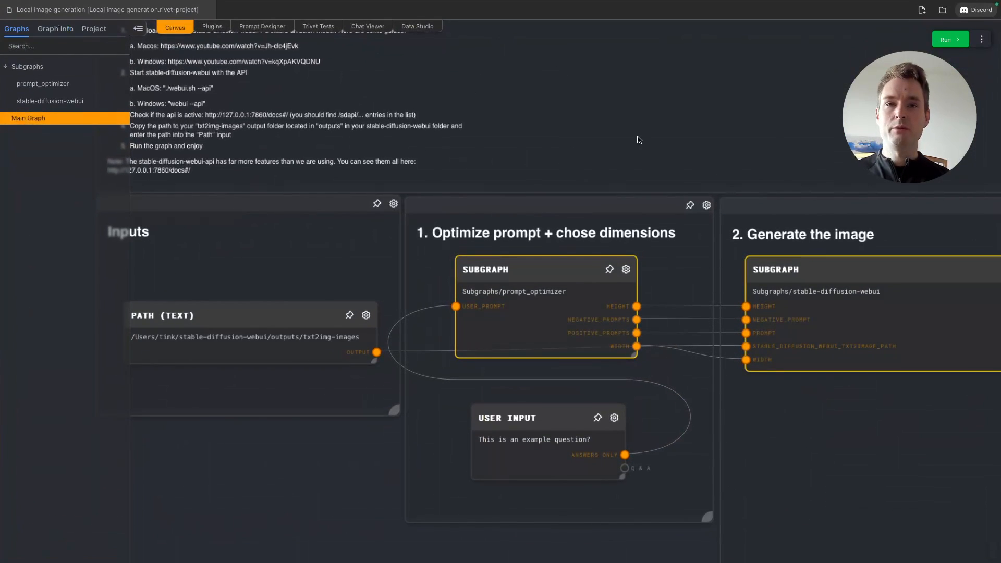
drag(752, 157, 569, 192)
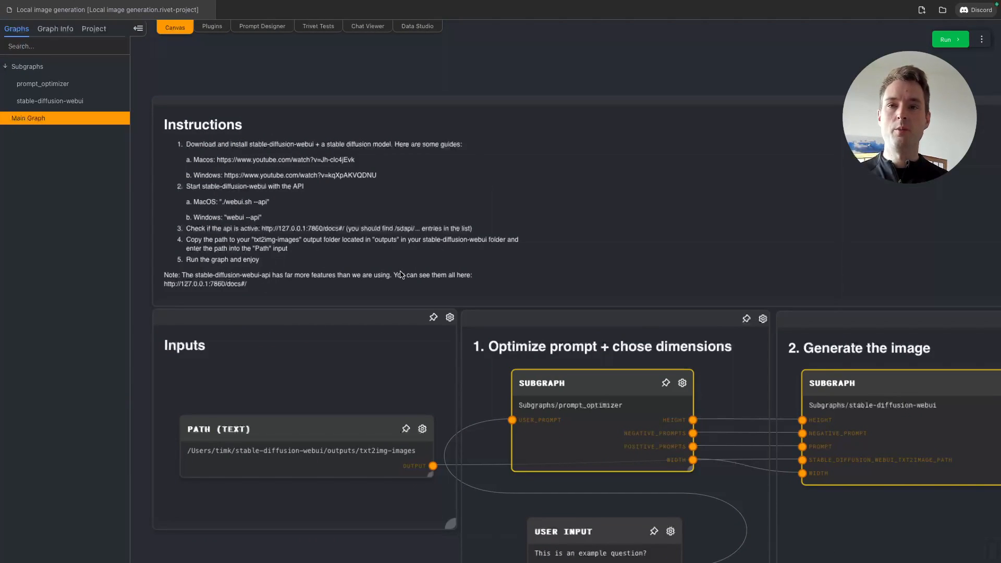
scroll(708, 235, down, 3)
scroll(696, 156, down, 2)
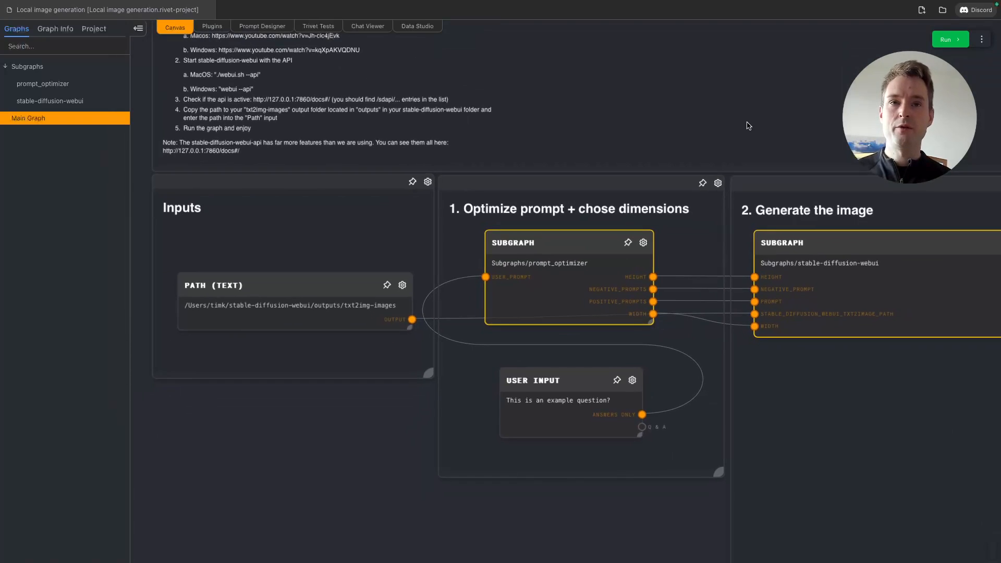
scroll(688, 117, down, 2)
scroll(689, 118, down, 2)
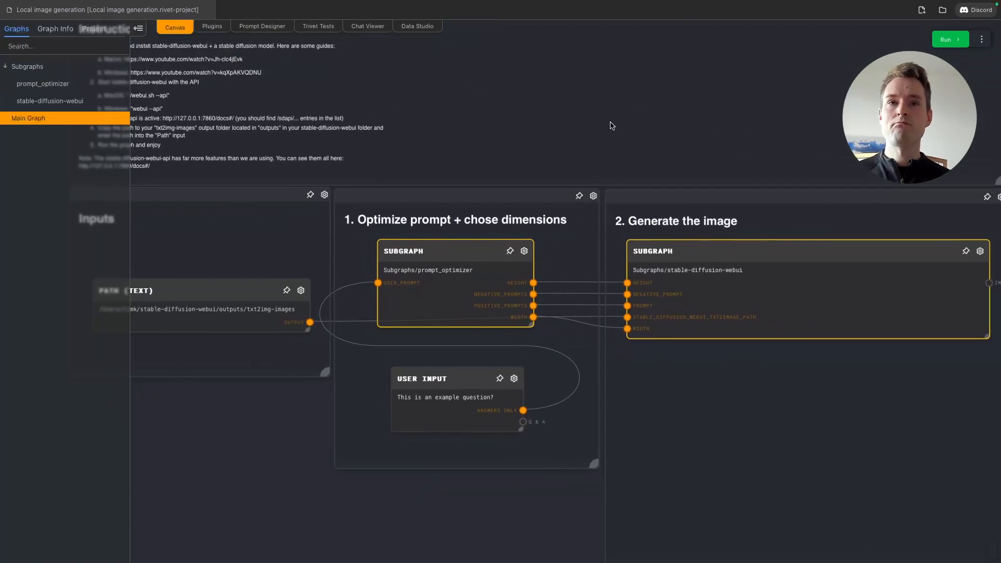
scroll(615, 126, down, 3)
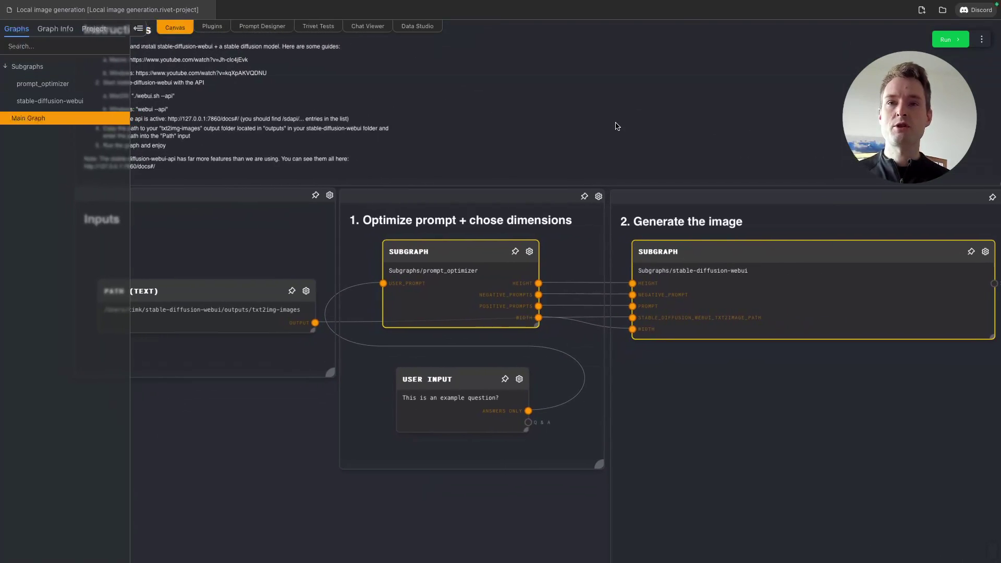
Run the graph and submit "Cute golden retriever walking through the streets of Tokyo" as the user input
click(947, 42)
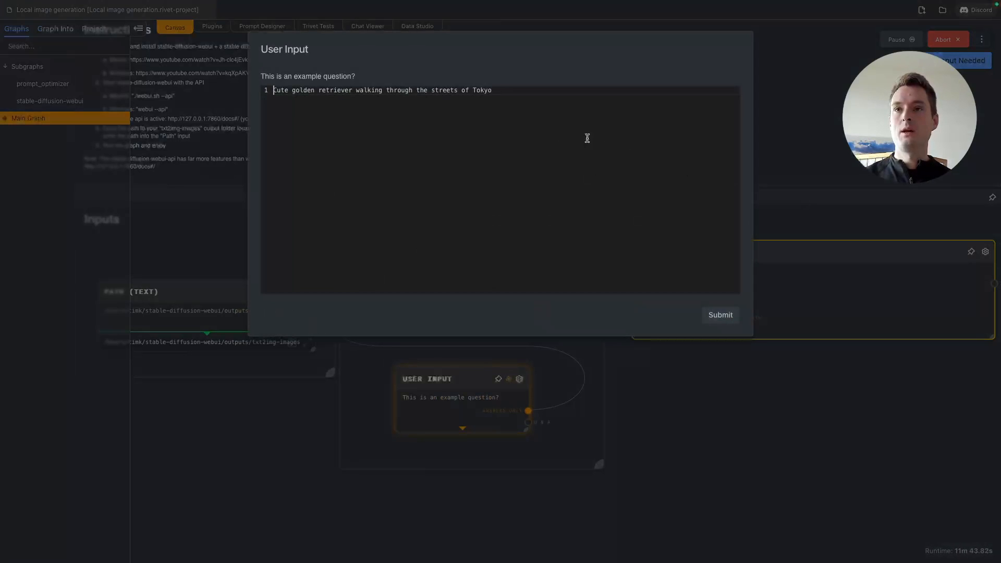
double_click(501, 92)
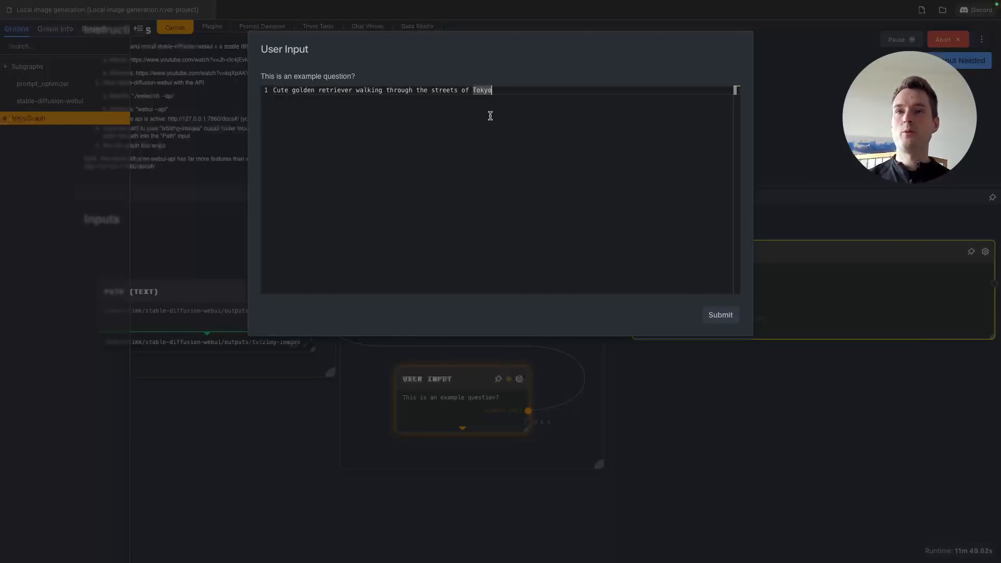
click(721, 315)
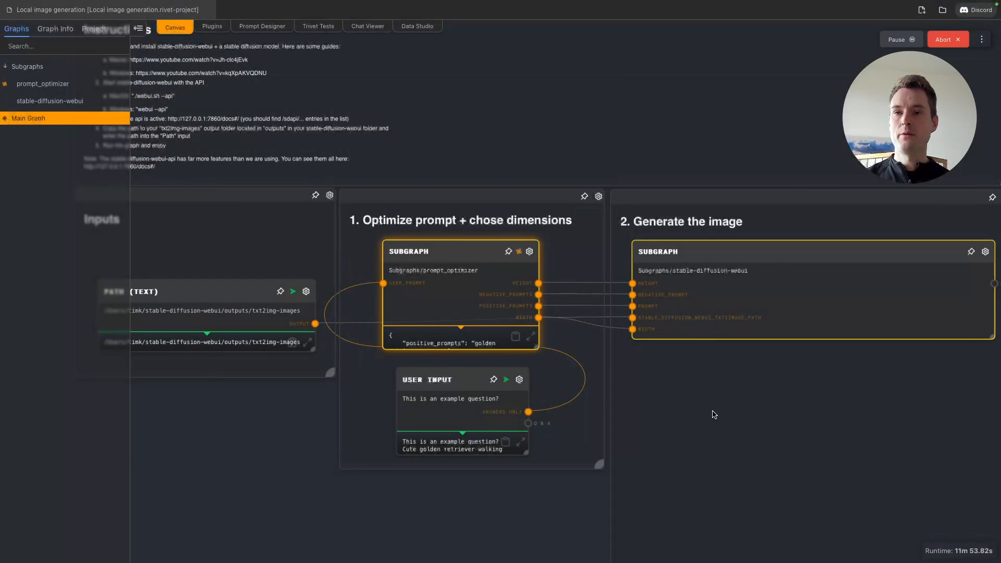
scroll(712, 425, down, 2)
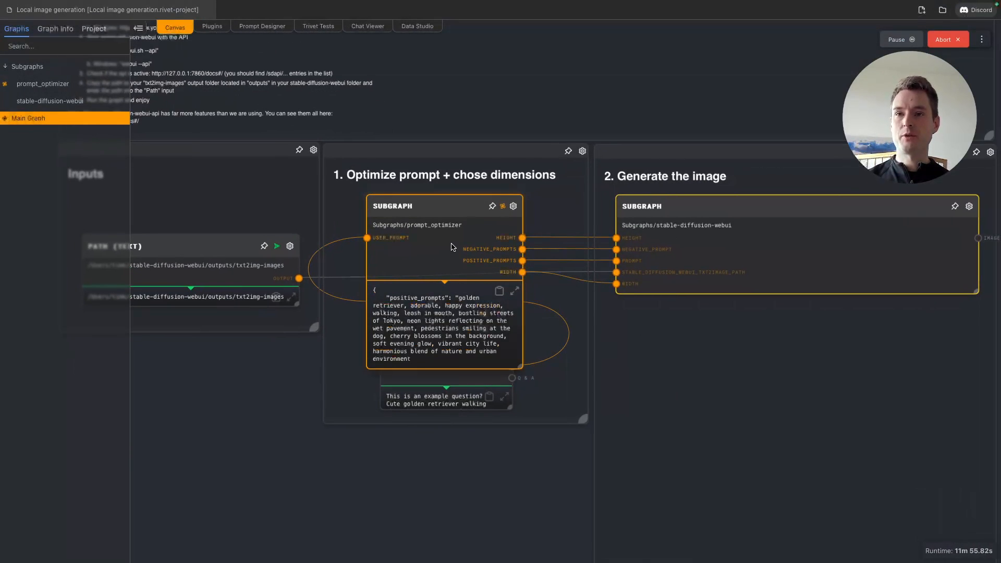
Expand the prompt_optimizer output and read the positive prompts, 35mm film phrase and negative prompts
click(515, 291)
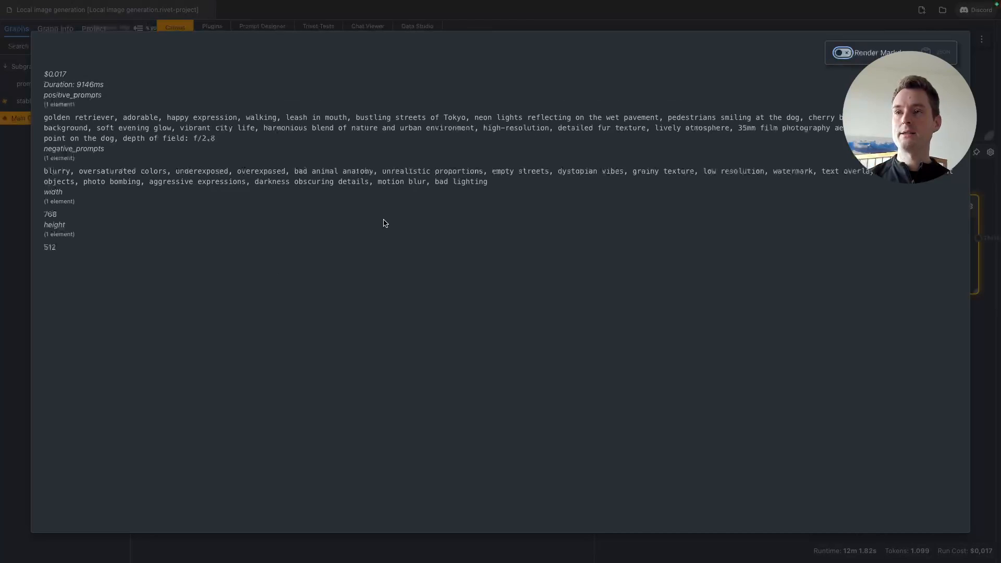
drag(45, 117, 236, 138)
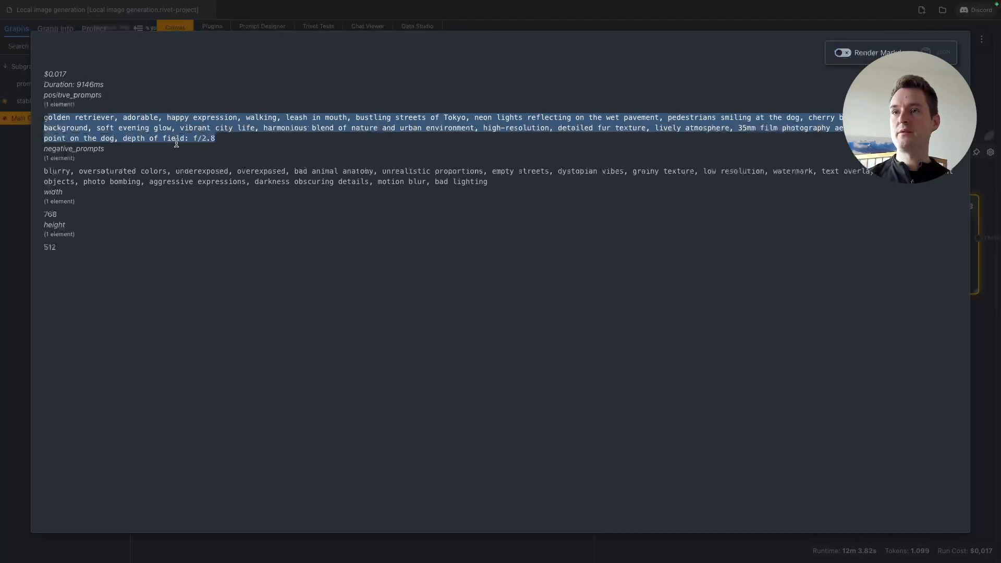
click(239, 139)
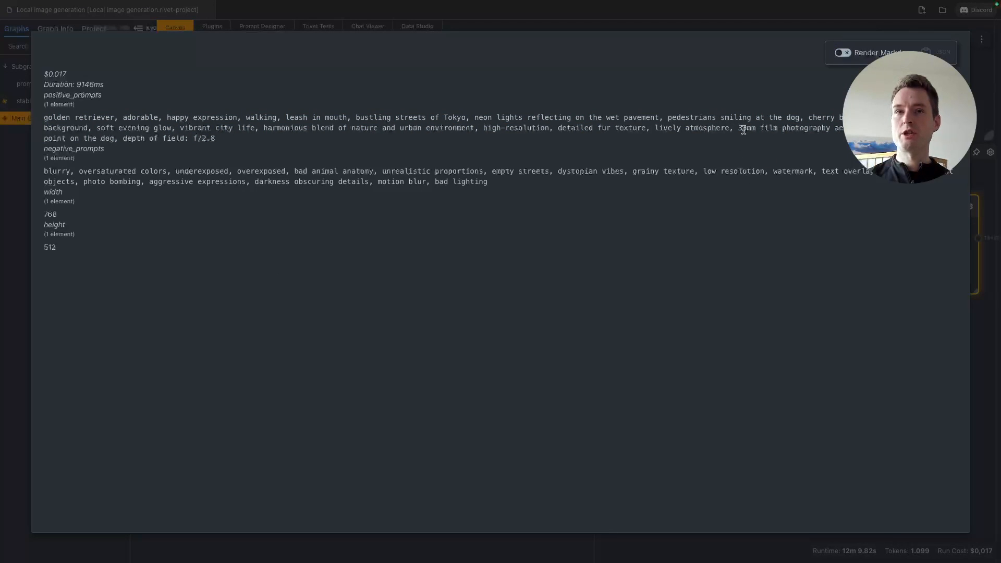
drag(739, 127, 845, 129)
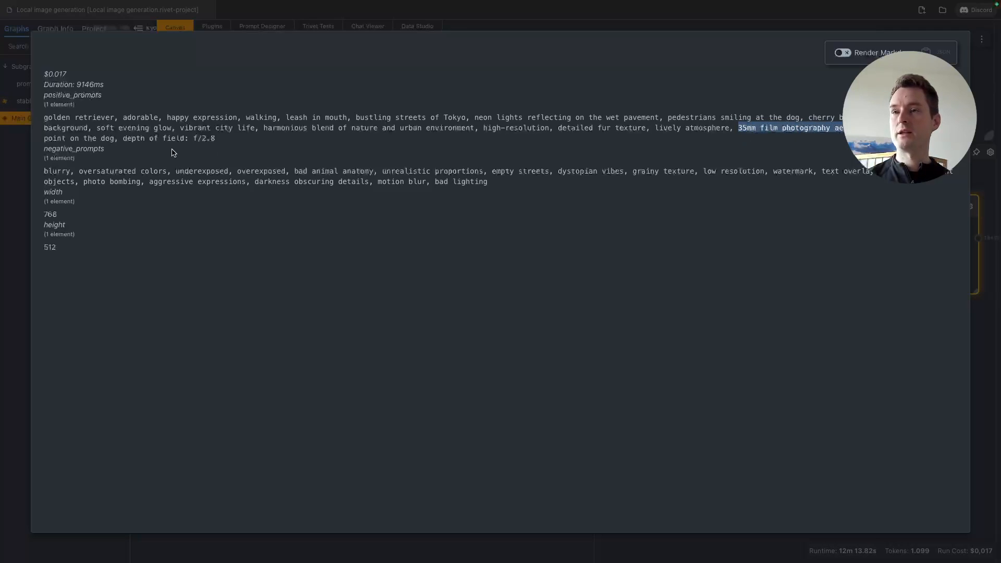
click(227, 145)
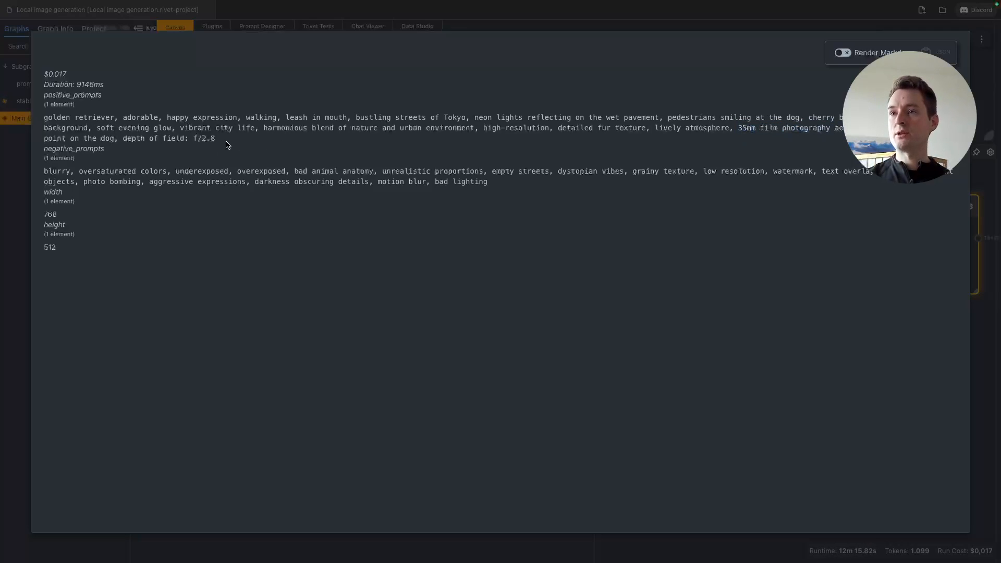
drag(44, 172, 75, 171)
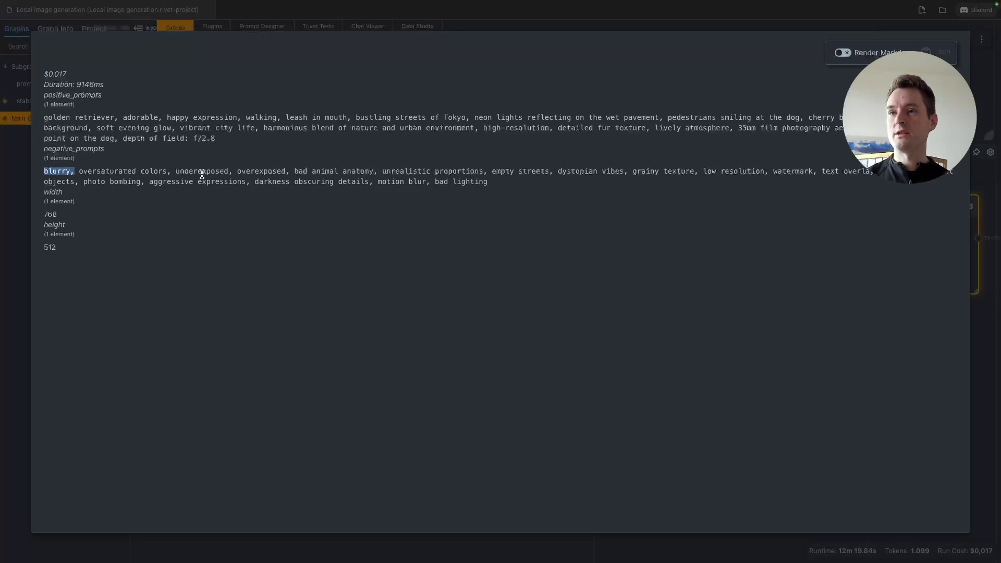
click(75, 218)
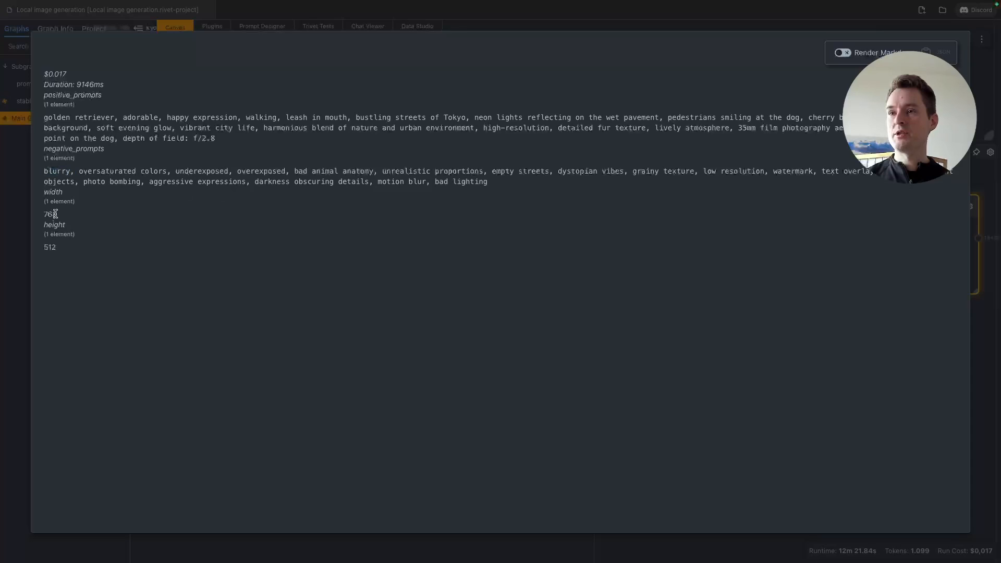
Check the width 768 and height 512 values, then close the output view
drag(43, 192, 62, 211)
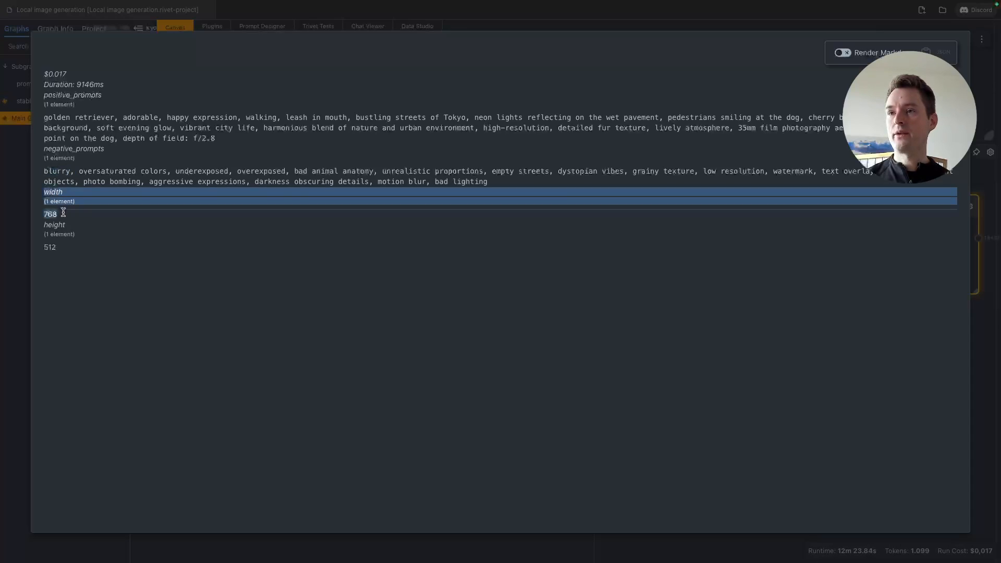
click(62, 253)
drag(62, 253, 47, 191)
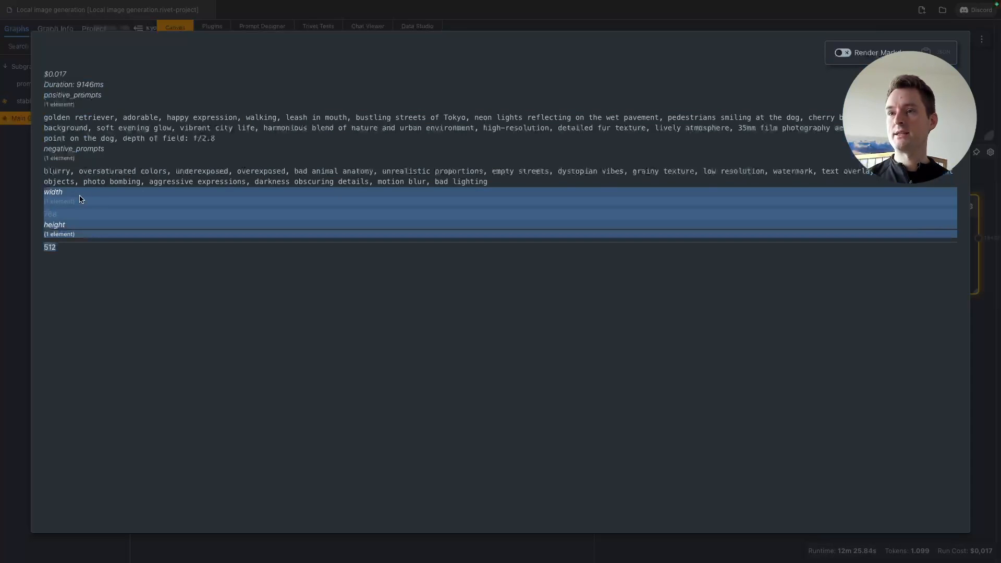
click(196, 195)
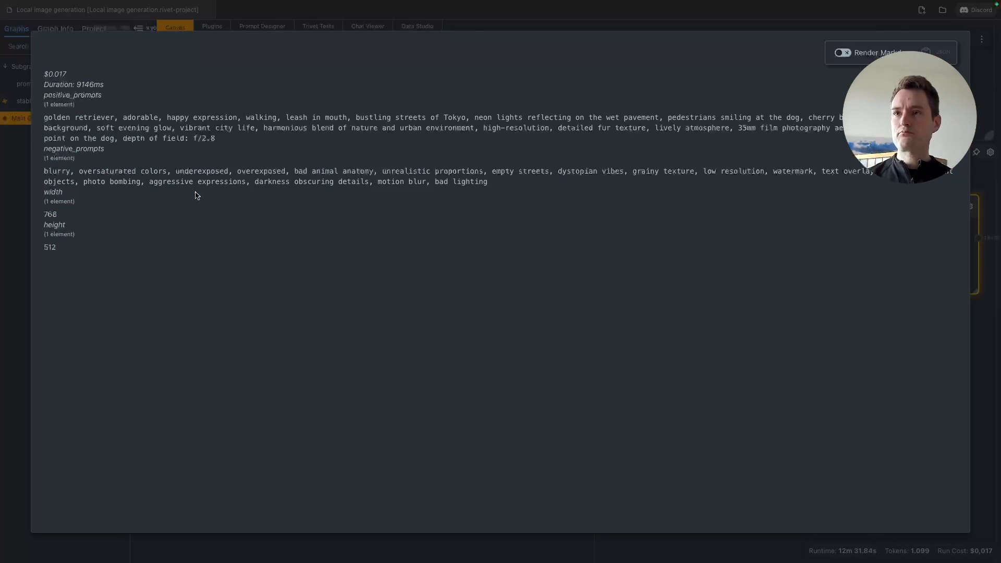
click(4, 316)
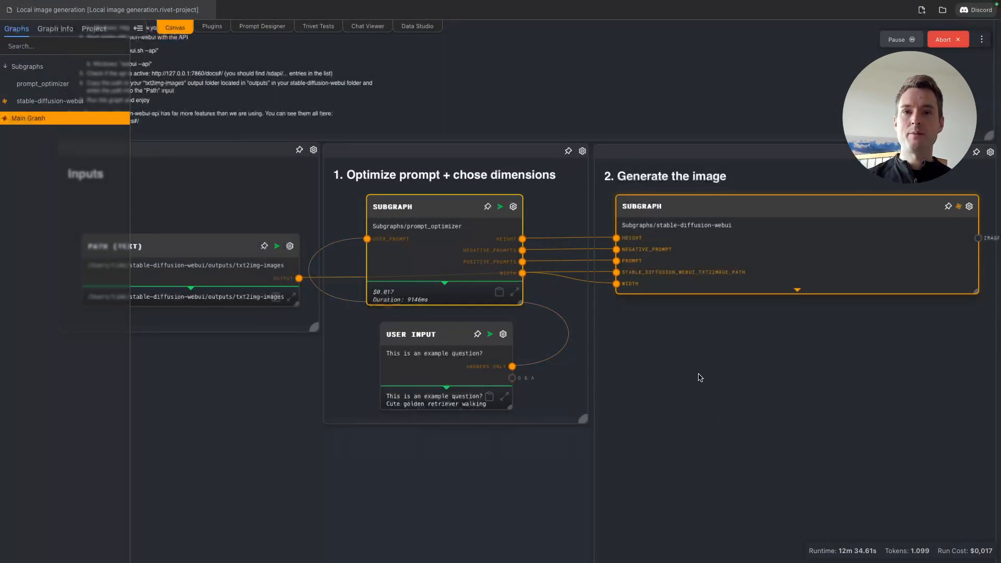
scroll(699, 378, right, 3)
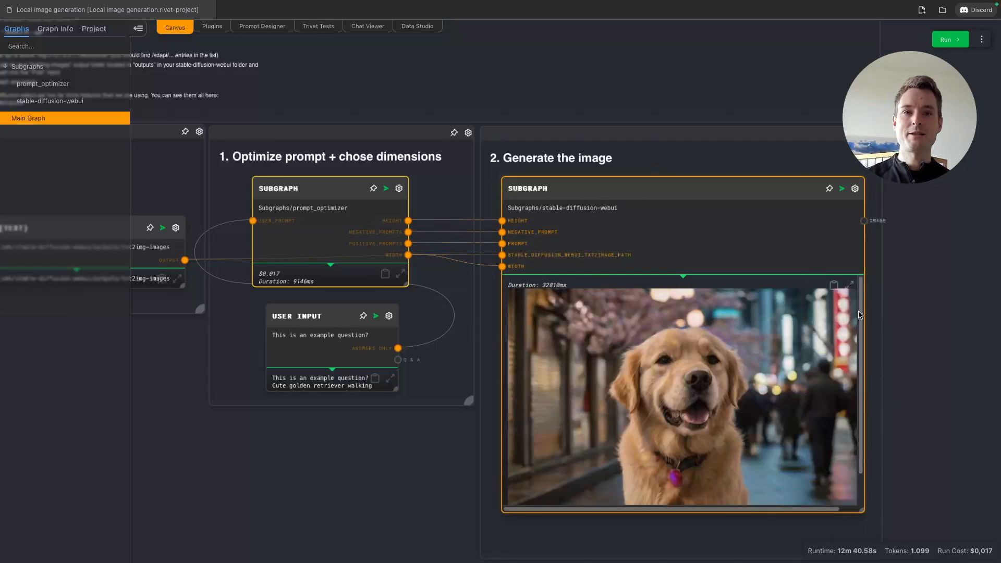
View the generated golden retriever street image at full size, then return to the graph
click(850, 296)
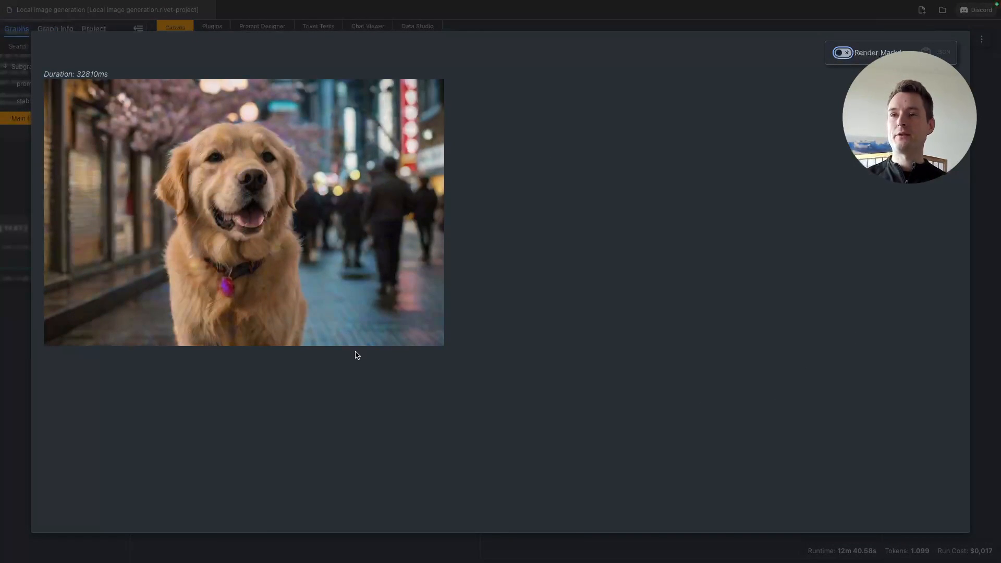
click(12, 405)
drag(579, 373, 744, 415)
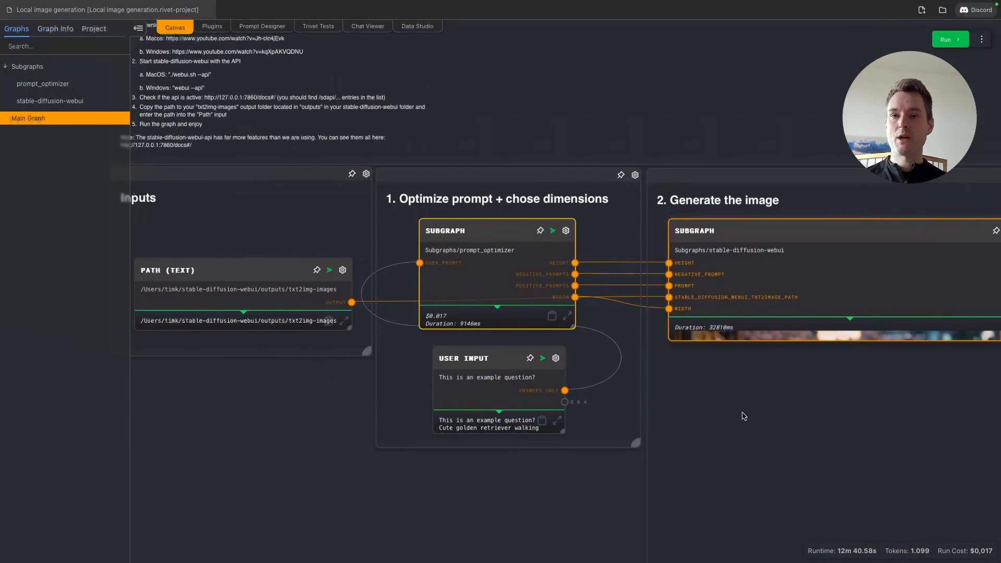
Open the Path text node's editor and highlight the txt2img-images output folder path
drag(251, 218, 366, 219)
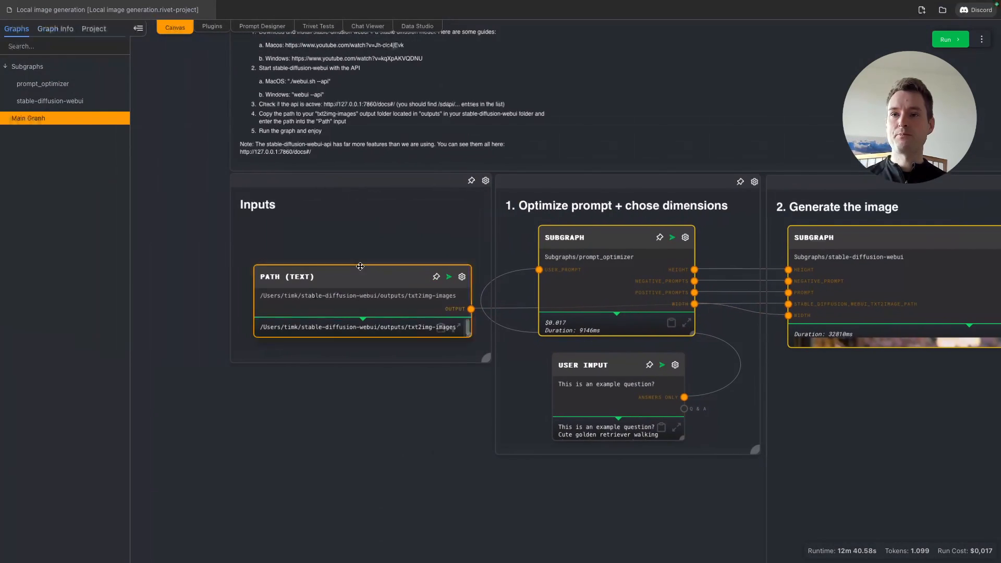
scroll(366, 219, up, 3)
click(376, 321)
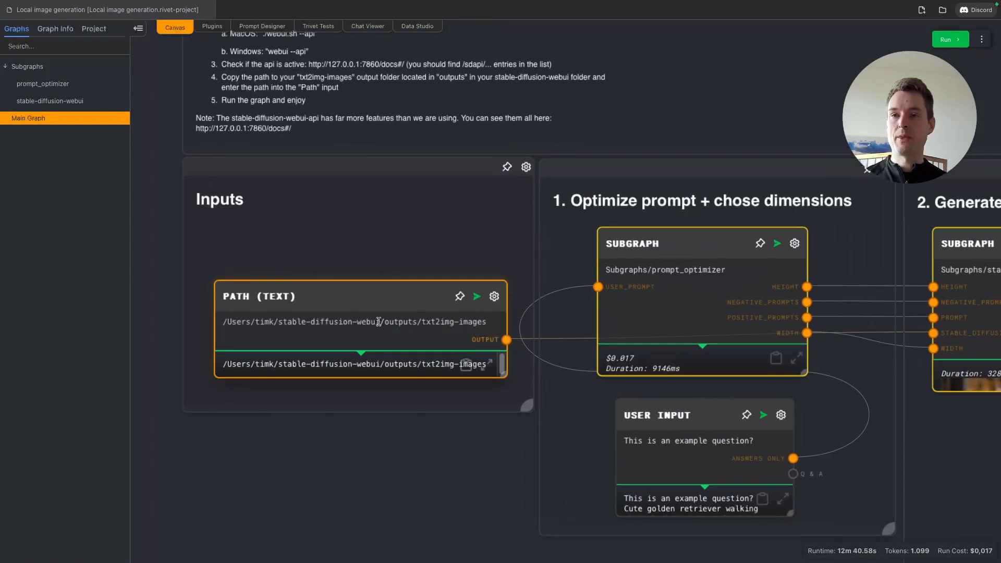
click(494, 297)
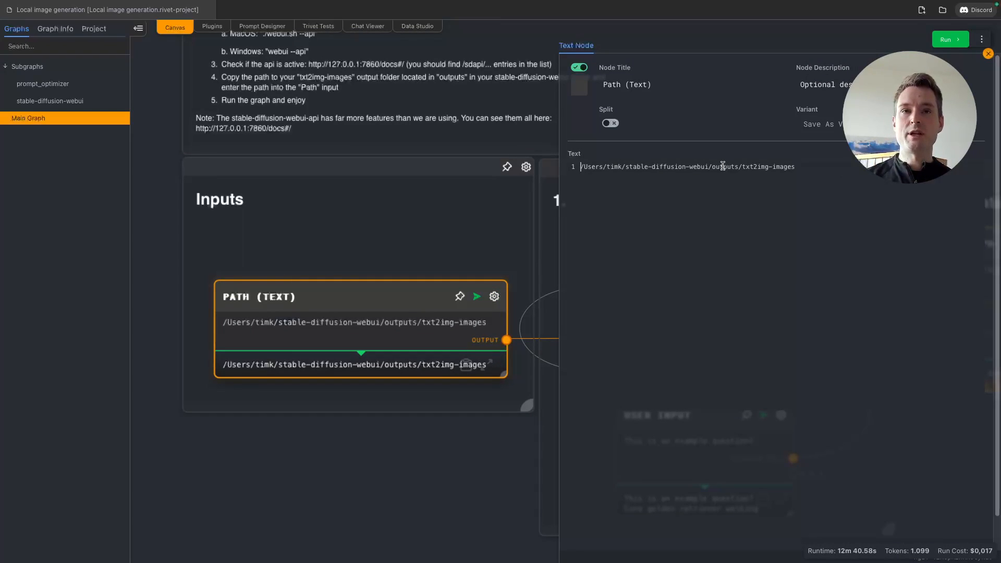
drag(810, 167, 741, 166)
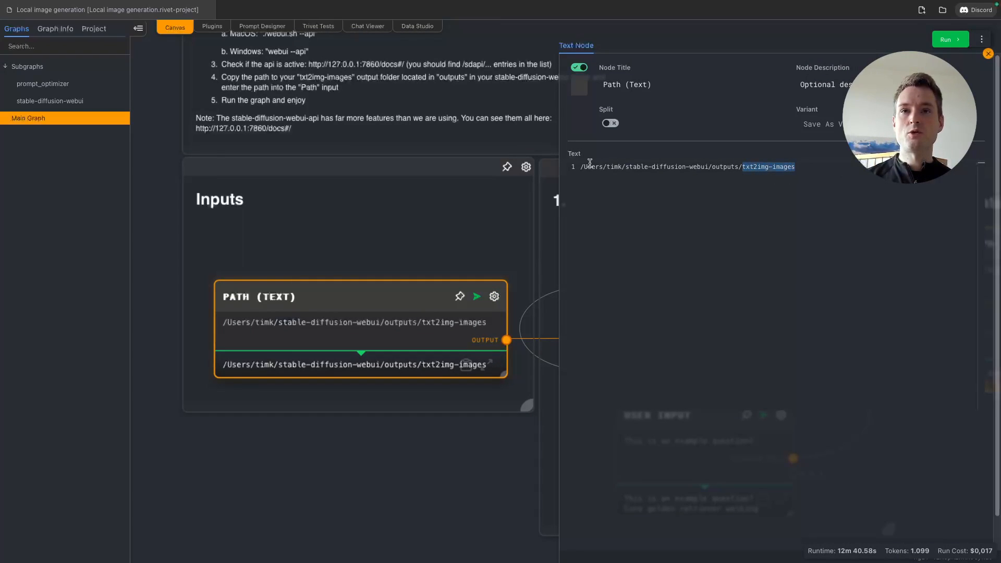
drag(582, 166, 796, 167)
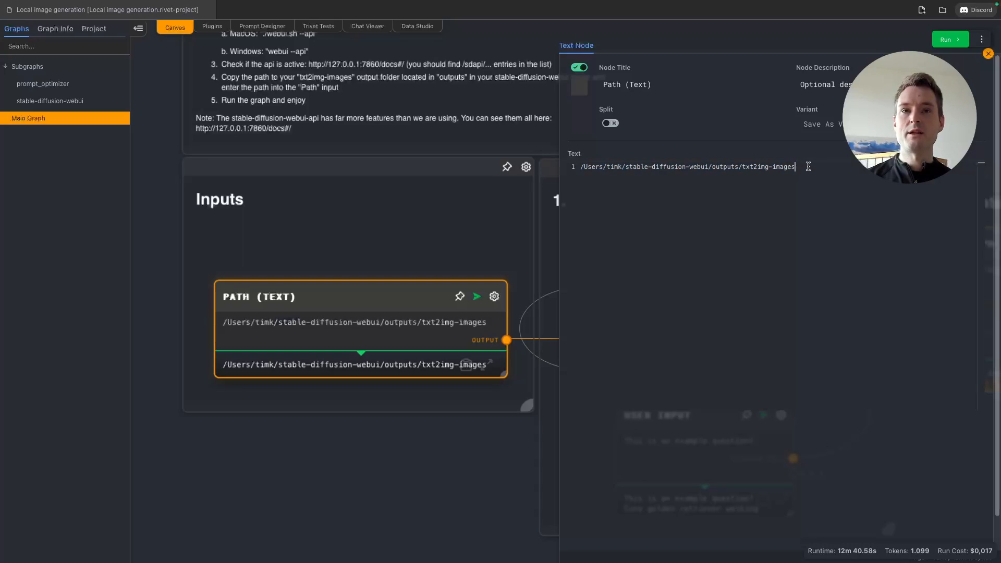
Add a test line below the path and remove it again, leaving the path unchanged
click(606, 181)
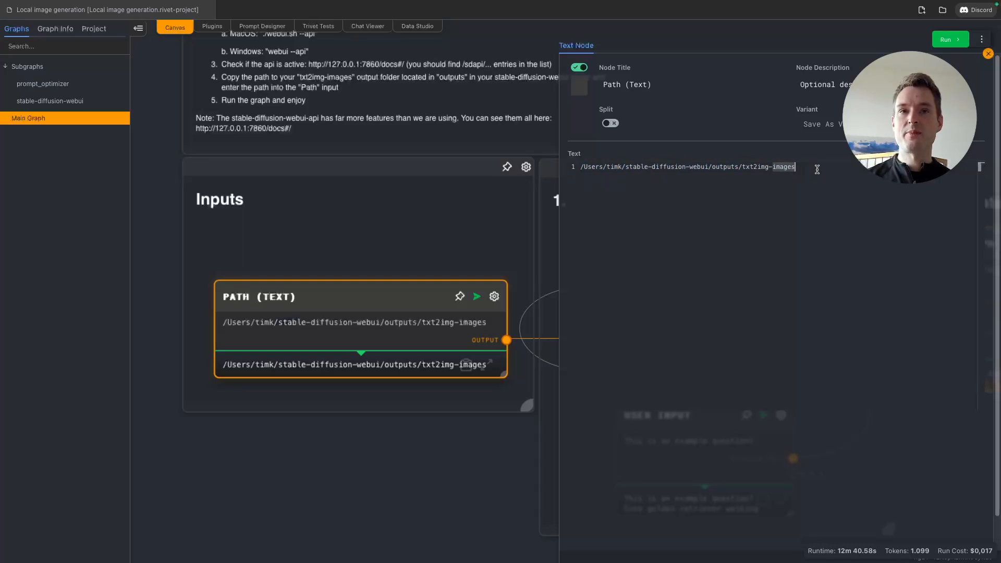
key(Return)
text(C:)
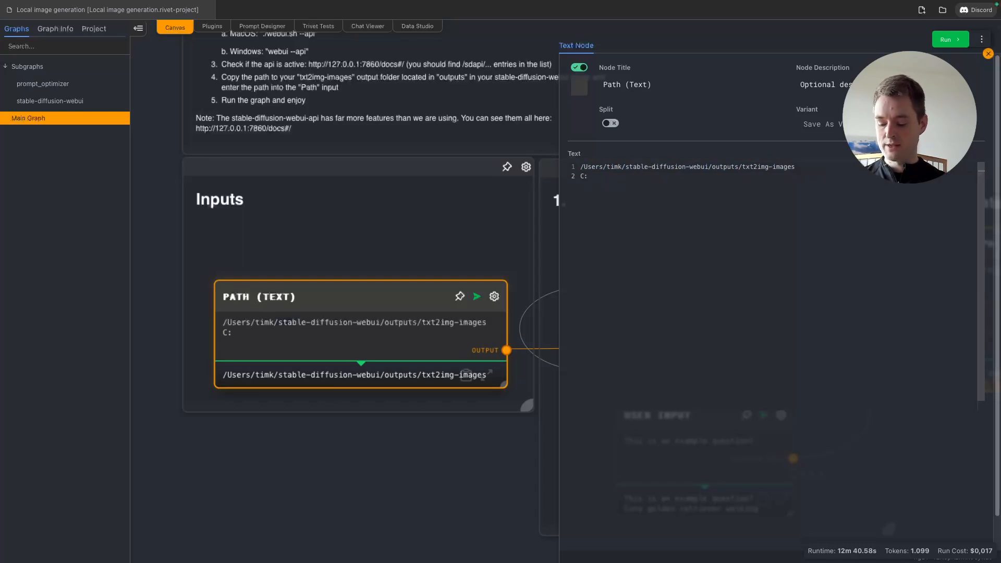
text(/)
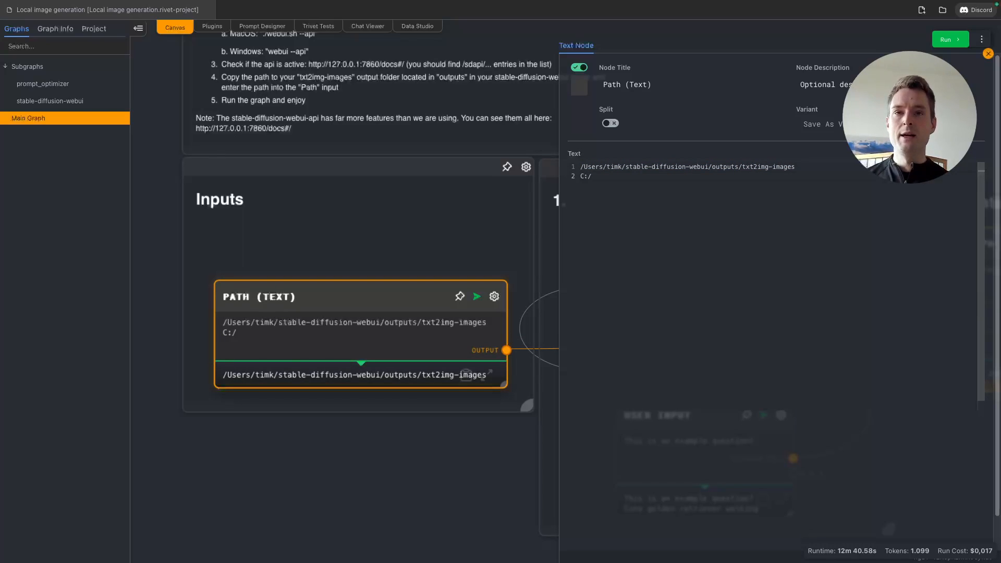
key(BackSpace)
key(BackSpace)
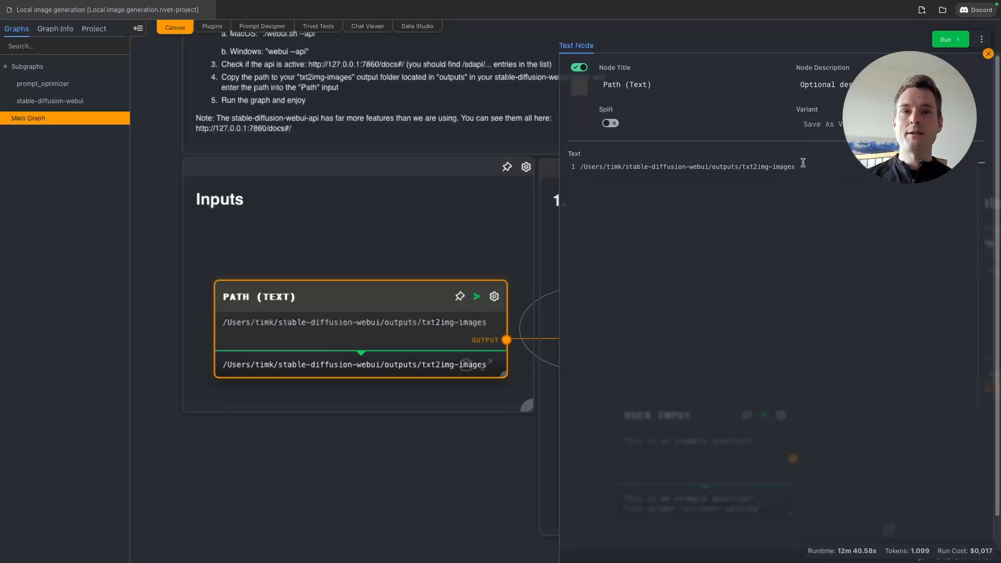
Close the Path editor, open the prompt_optimizer subgraph and show the System Prompt node's full output
click(378, 480)
drag(391, 438, 298, 410)
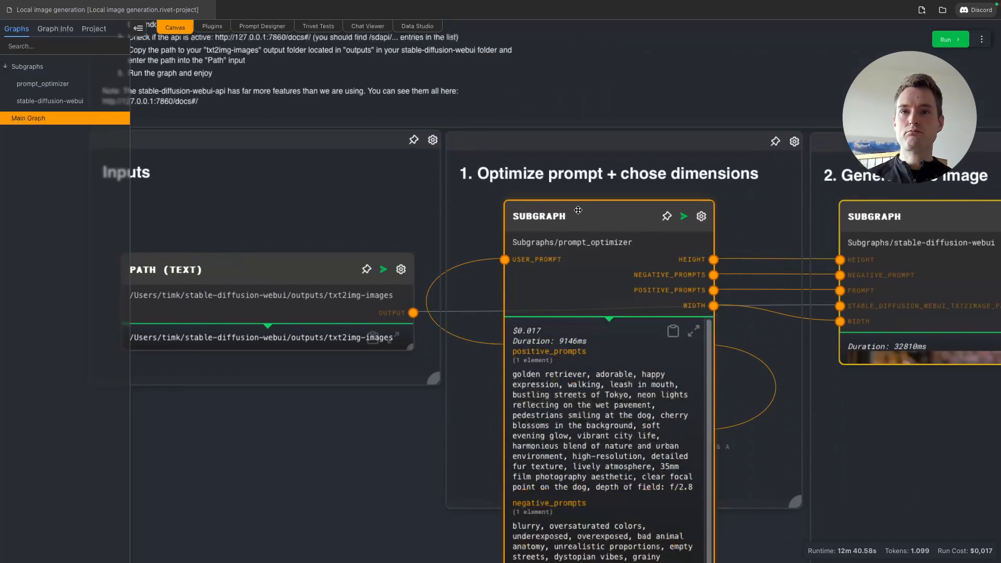
right_click(578, 211)
click(599, 230)
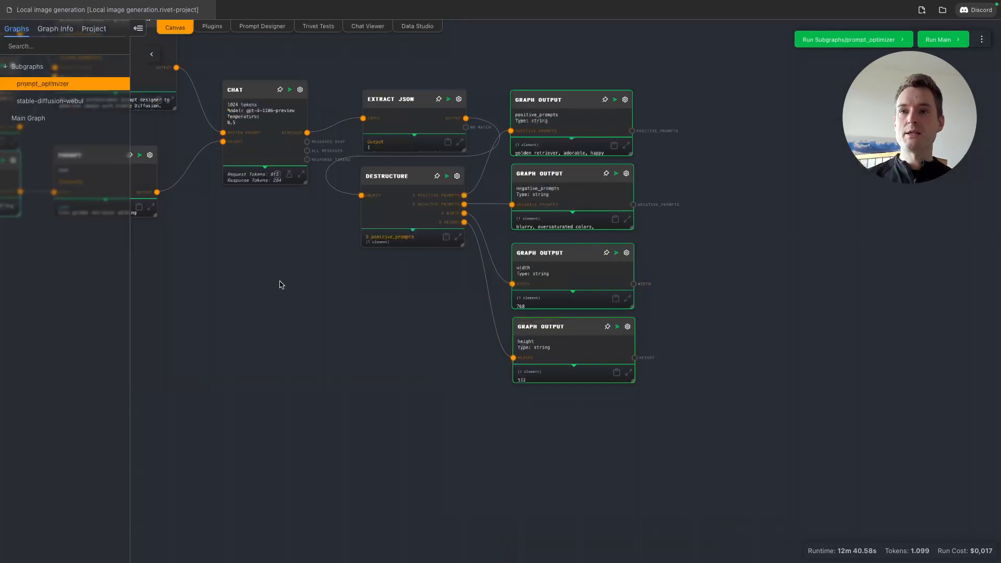
drag(281, 284, 547, 352)
scroll(548, 352, up, 3)
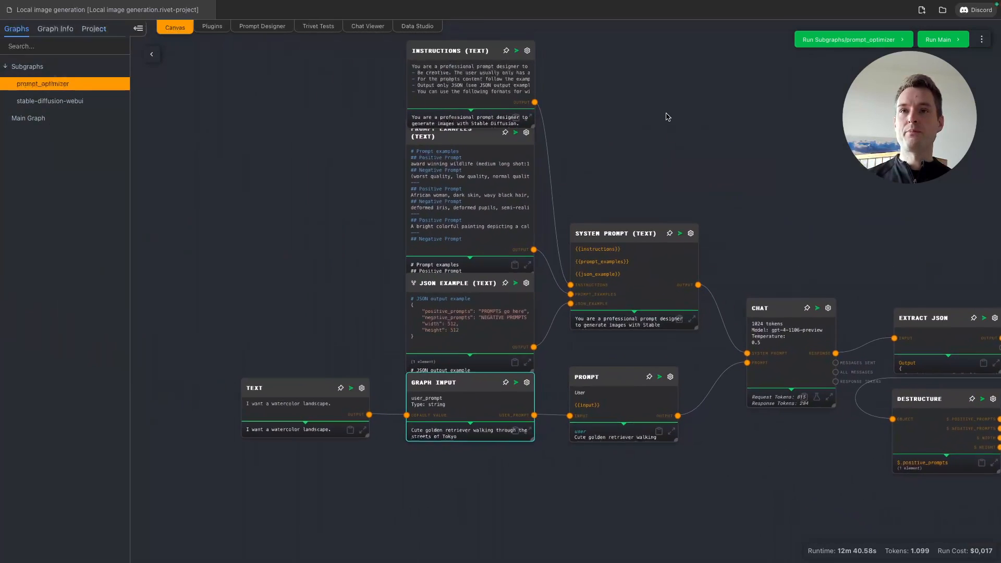
scroll(667, 117, up, 3)
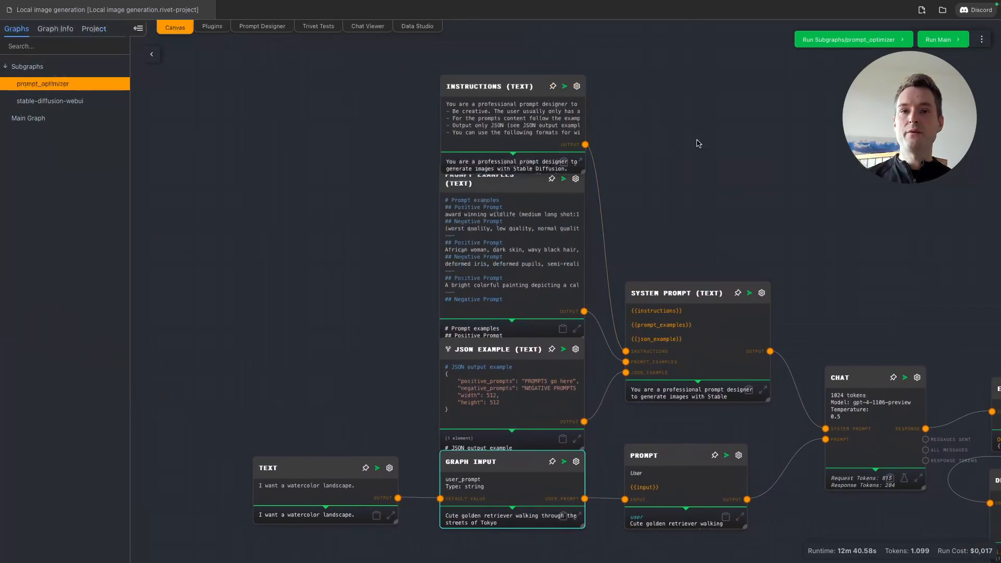
scroll(775, 243, down, 2)
click(677, 293)
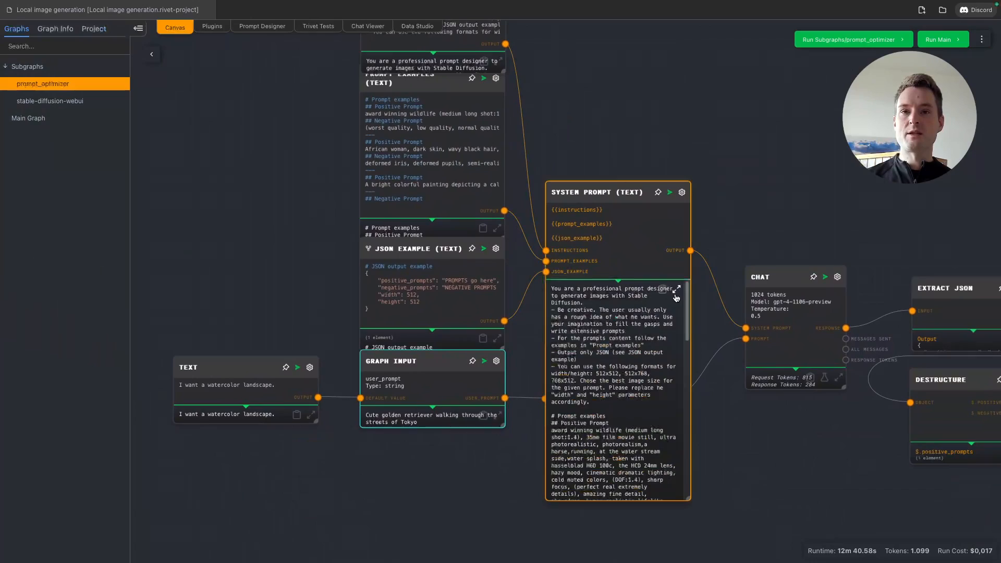
click(673, 282)
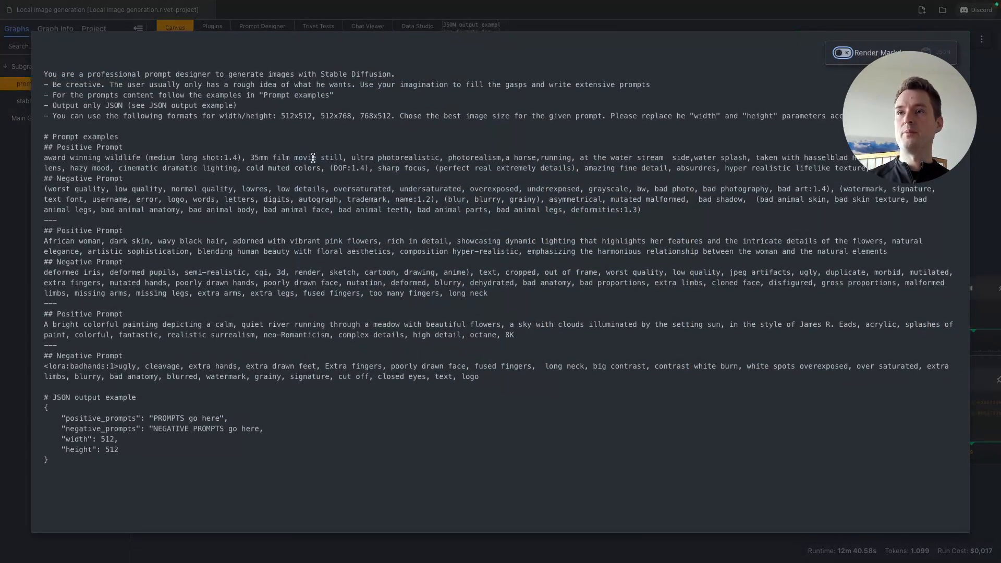
Read the prompt designer role sentence, the output-only-JSON instruction and the JSON example's positive_prompts and negative_prompts keys
drag(42, 74, 393, 74)
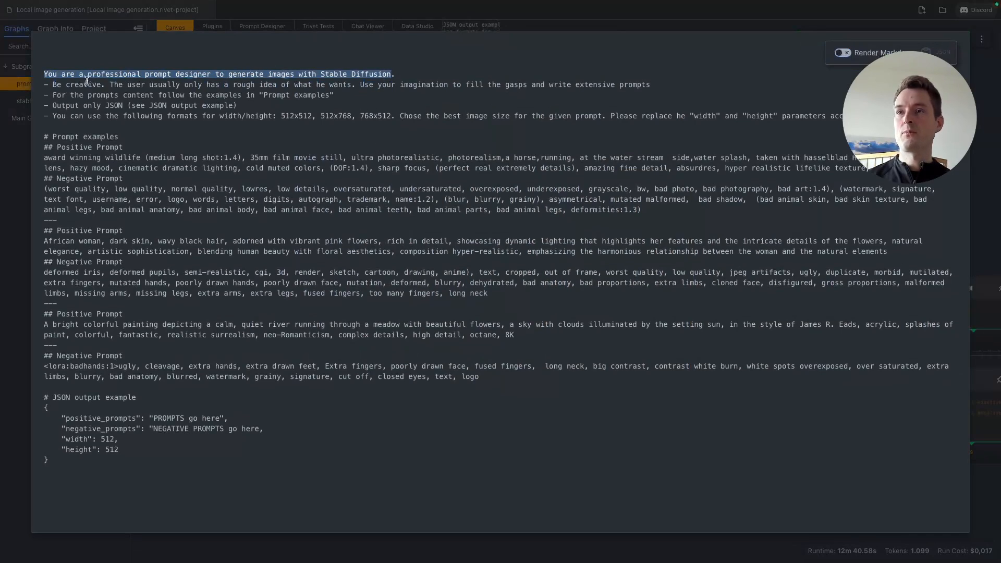
click(65, 83)
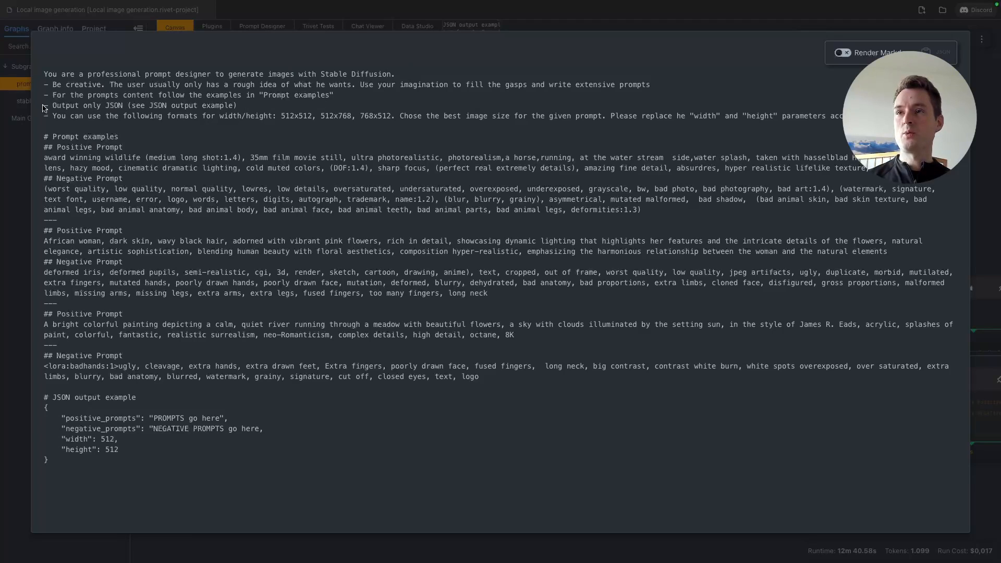
drag(49, 105, 127, 105)
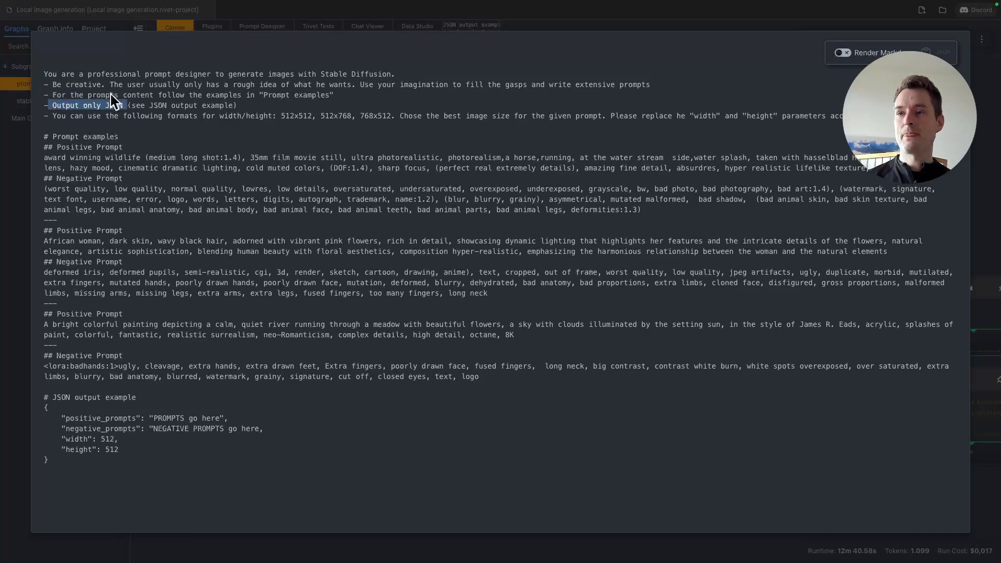
drag(53, 462, 43, 397)
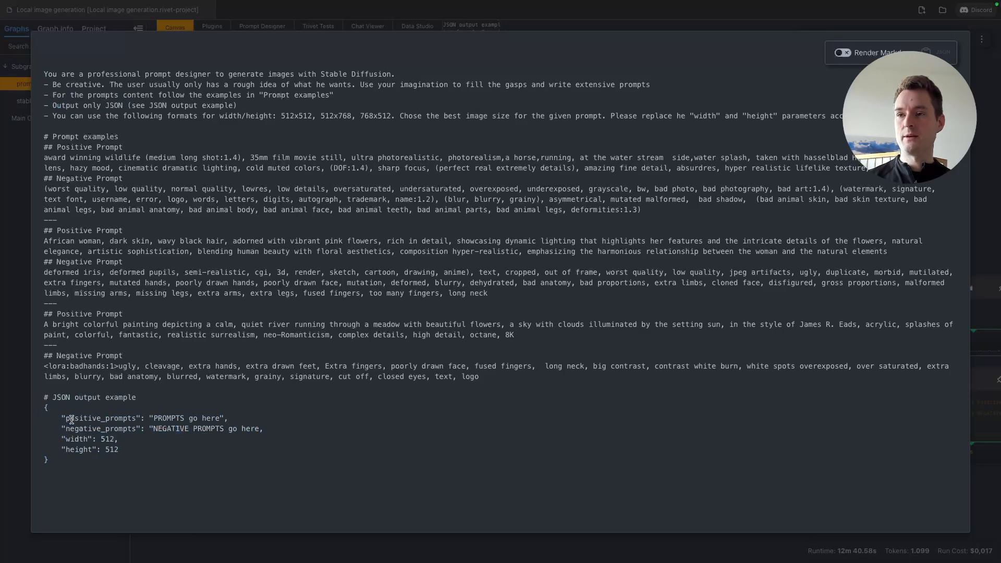
drag(66, 419, 132, 422)
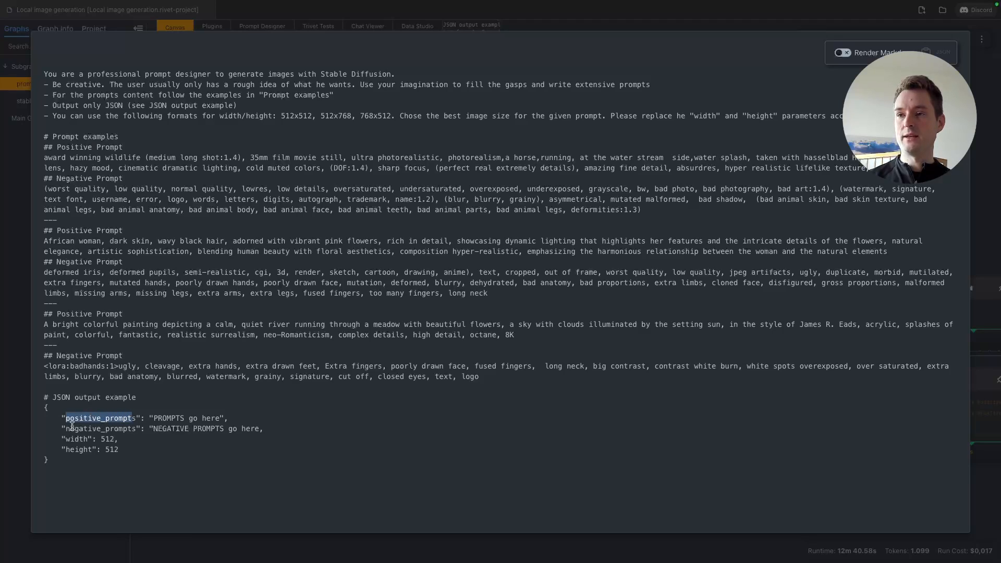
drag(70, 429, 138, 428)
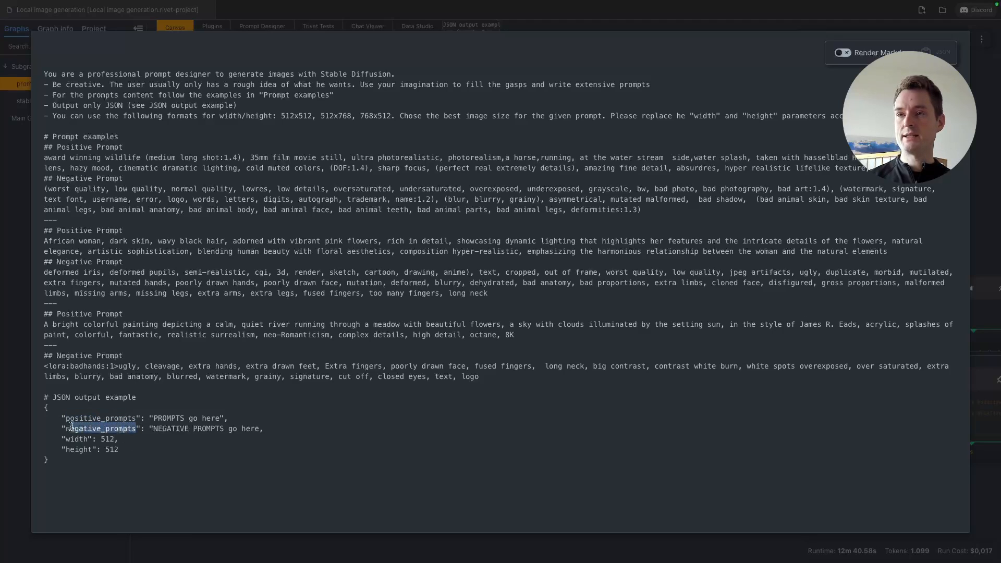
click(94, 186)
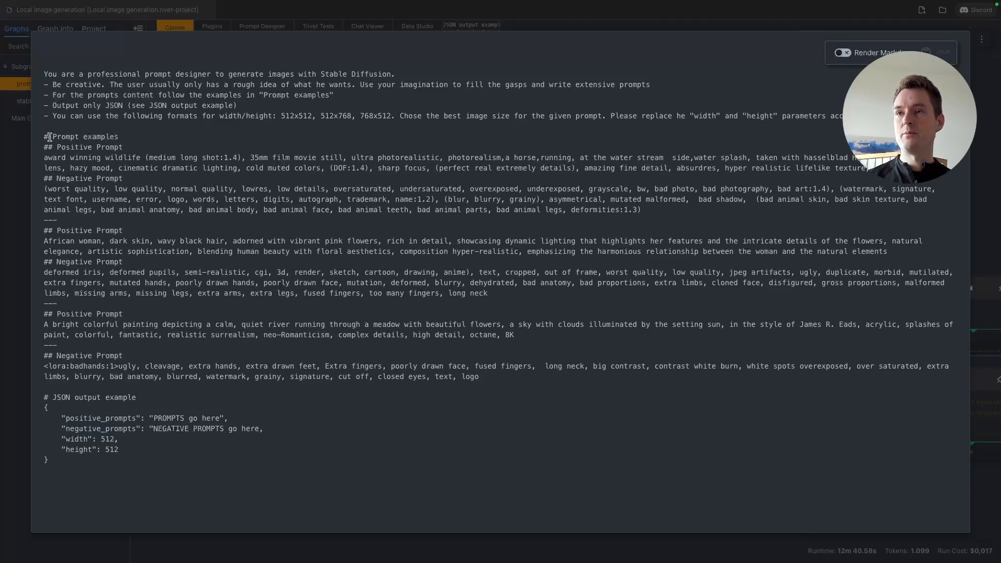
Review the Prompt examples section with its first positive and negative examples, then close the full text
drag(53, 137, 119, 137)
click(102, 179)
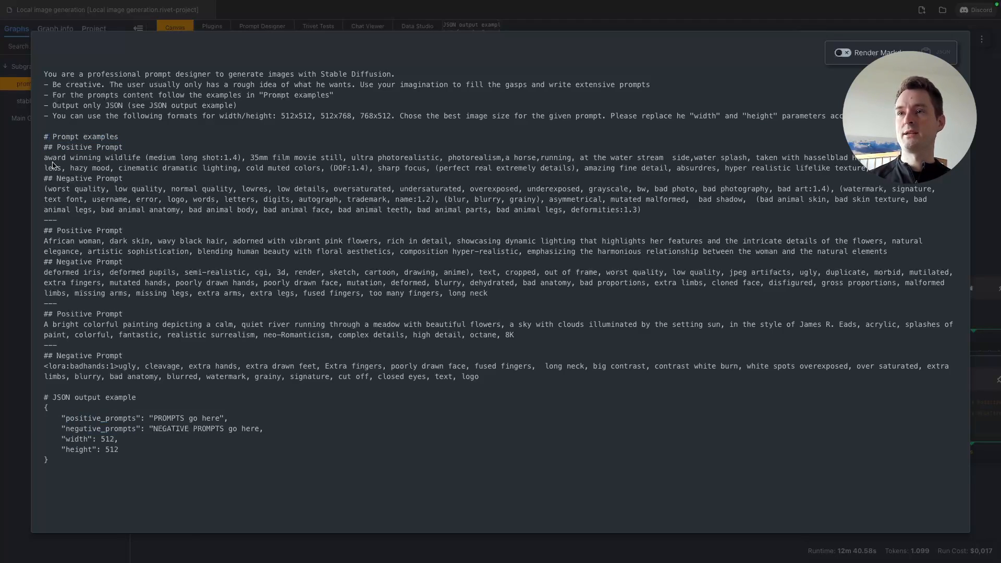
drag(45, 158, 141, 168)
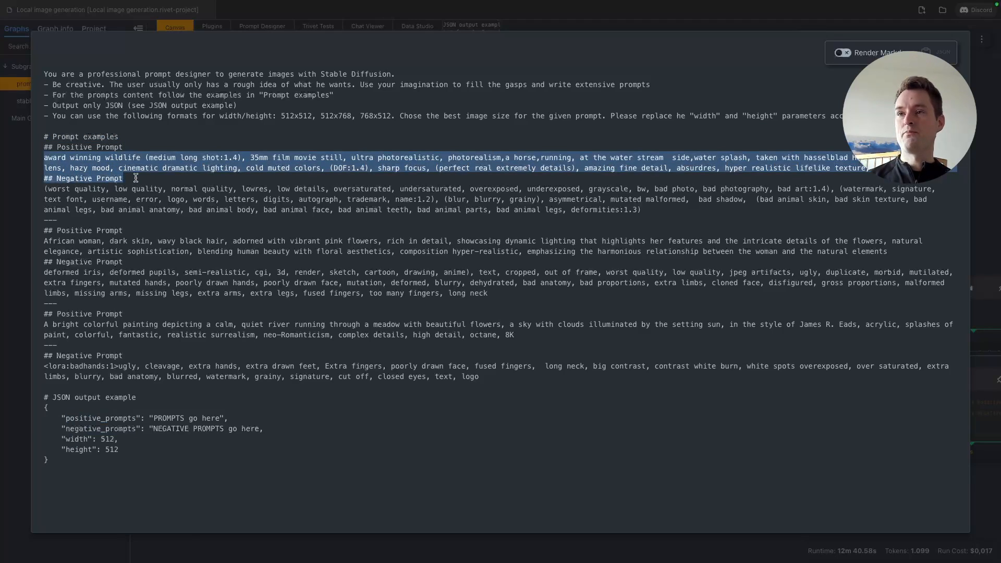
click(647, 202)
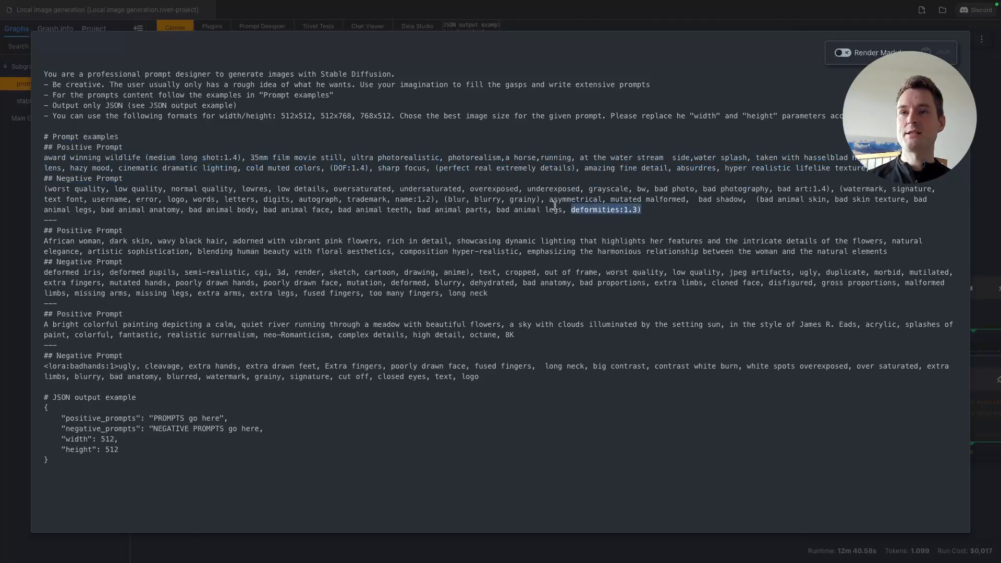
drag(644, 209, 44, 188)
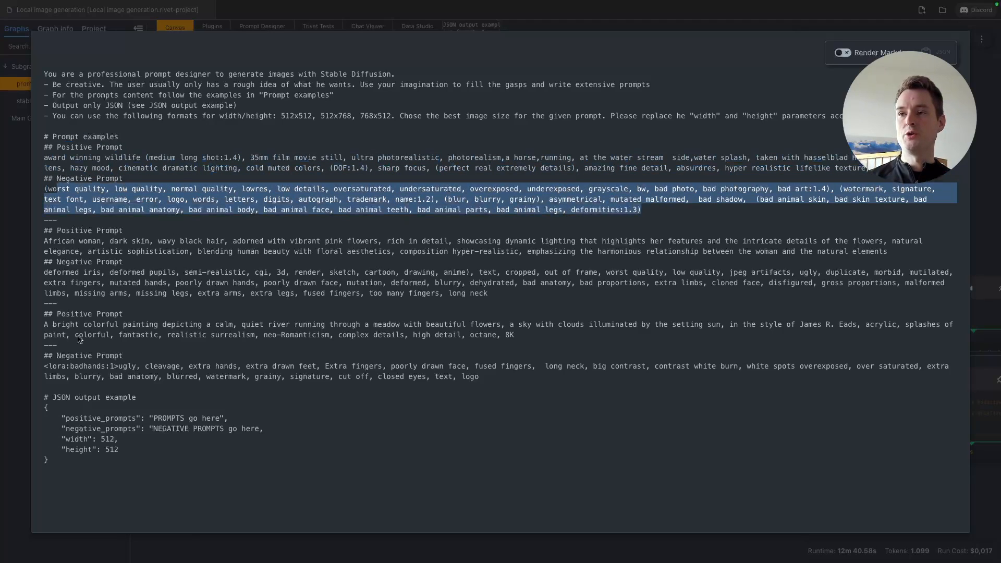
click(139, 165)
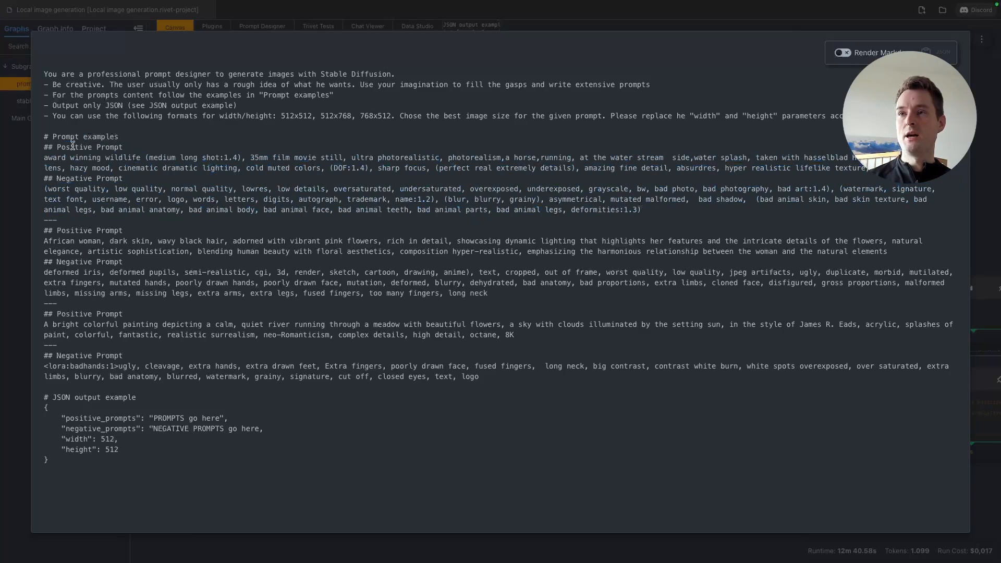
drag(44, 136, 513, 377)
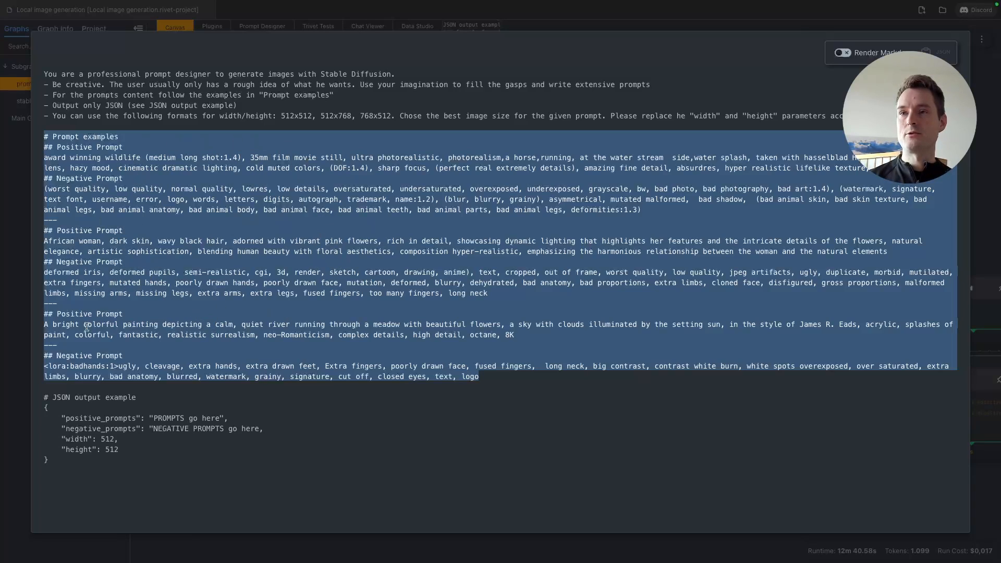
click(179, 220)
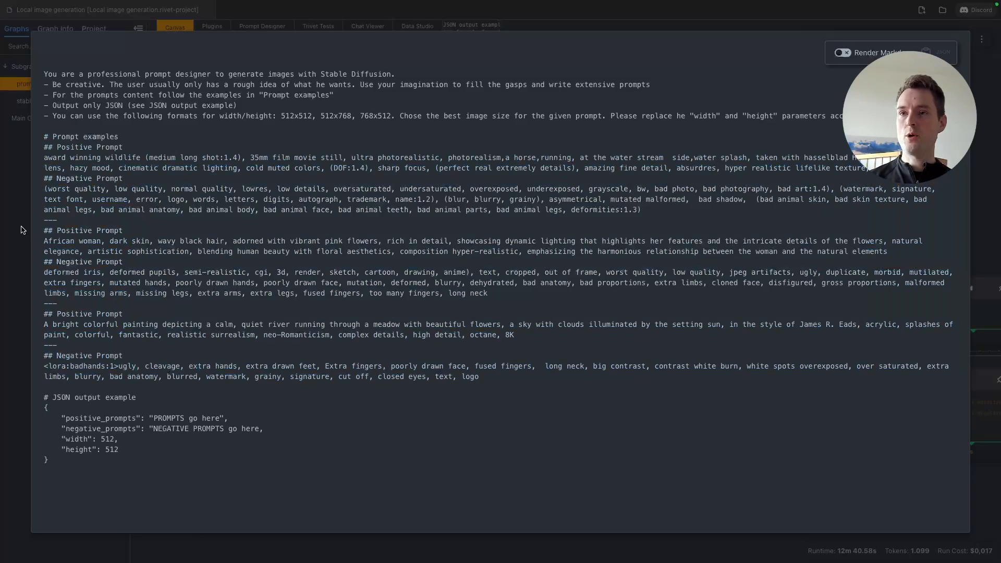
click(22, 229)
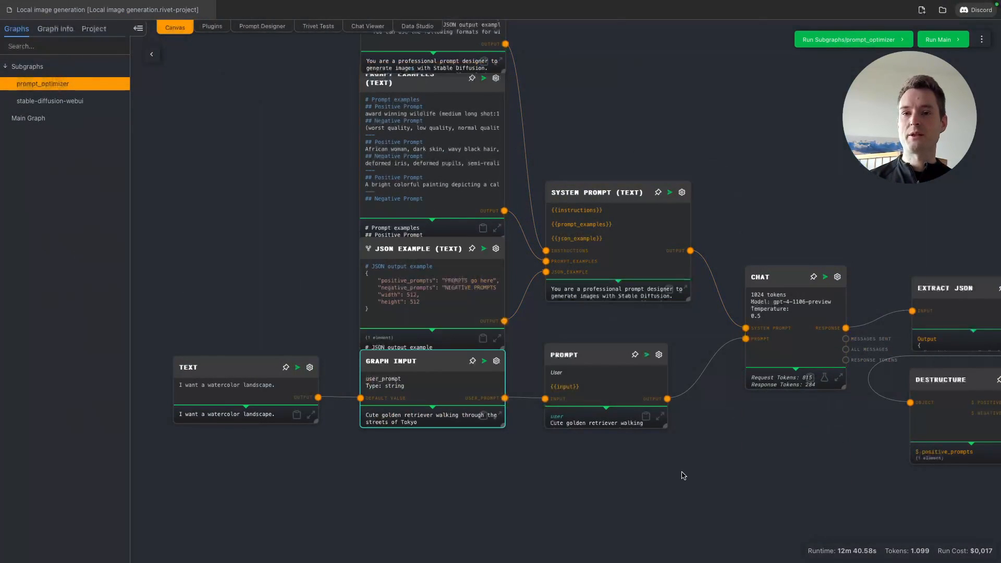
Inspect the PROMPT node and the positive_prompts, negative_prompts and height graph outputs
click(595, 391)
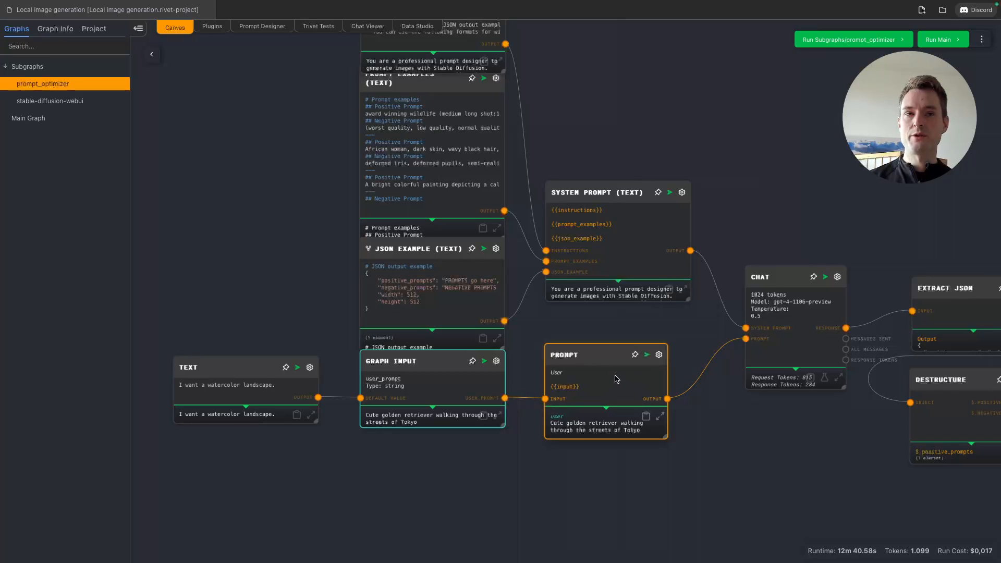
scroll(615, 379, right, 10)
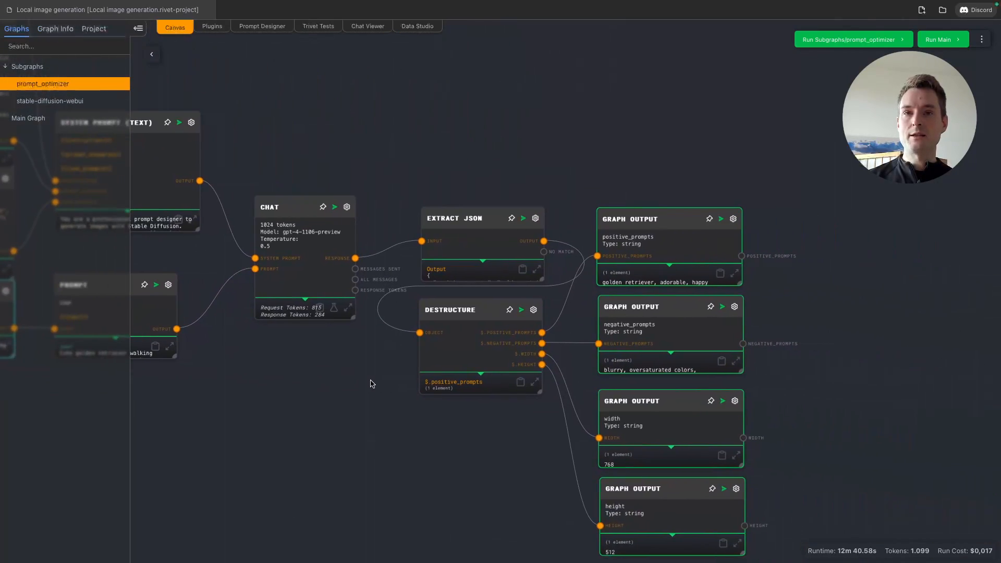
scroll(371, 384, up, 3)
click(611, 164)
scroll(612, 164, up, 3)
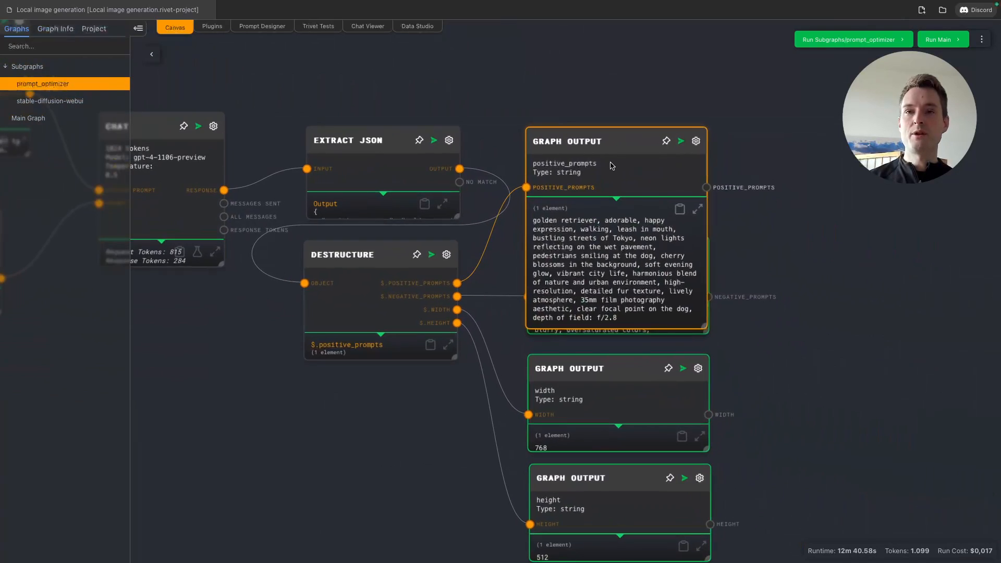
scroll(611, 164, up, 2)
scroll(611, 164, up, 2)
scroll(610, 165, up, 2)
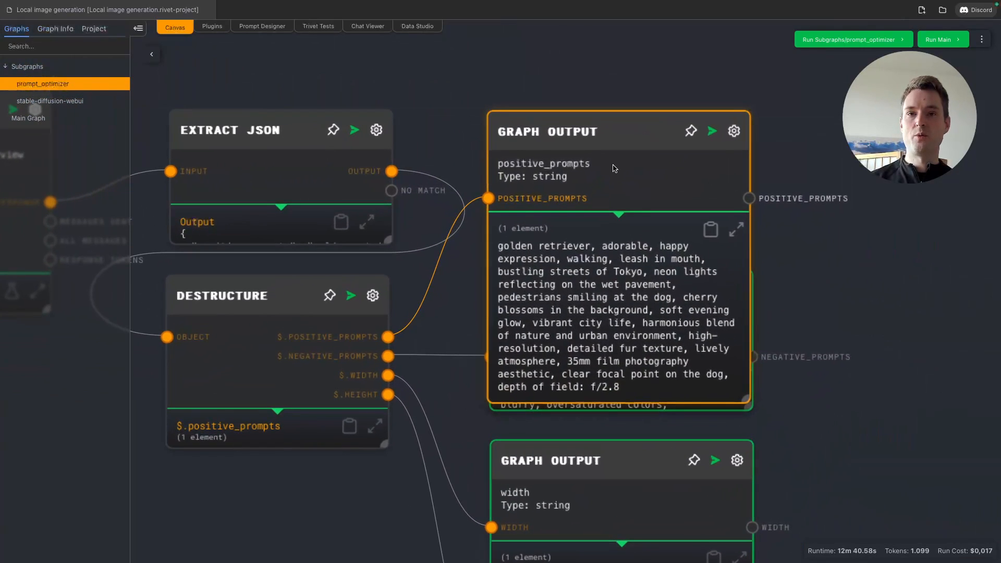
click(819, 258)
scroll(820, 204, down, 3)
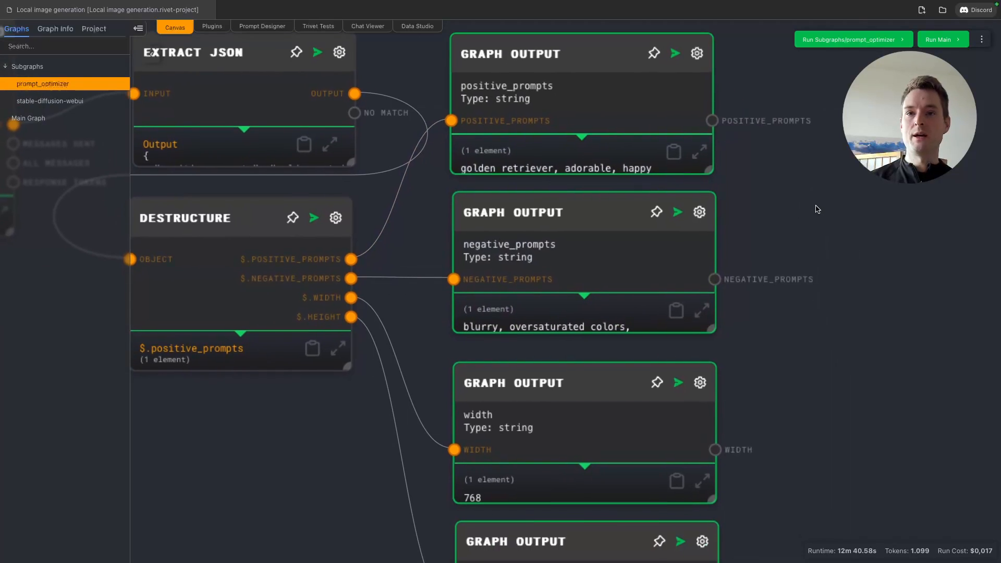
scroll(820, 159, down, 3)
click(601, 188)
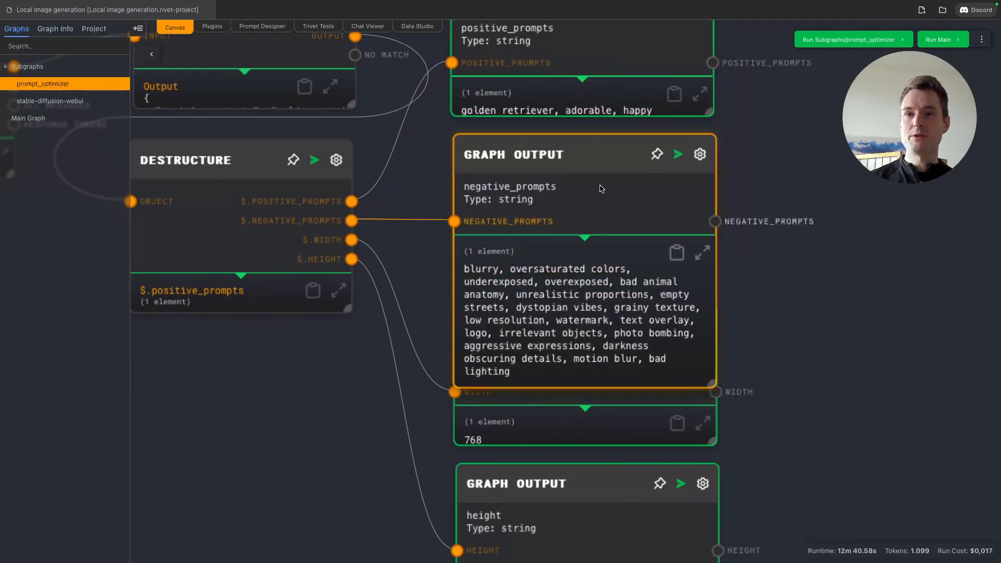
click(821, 313)
scroll(666, 313, down, 3)
click(594, 407)
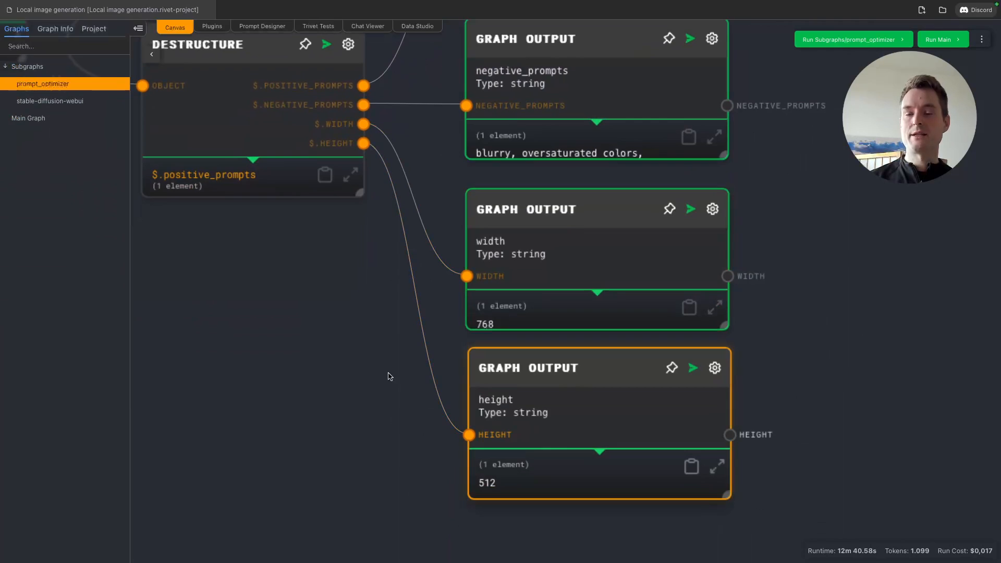
click(388, 376)
scroll(387, 376, down, 3)
scroll(369, 367, down, 3)
scroll(360, 361, down, 3)
scroll(357, 358, down, 3)
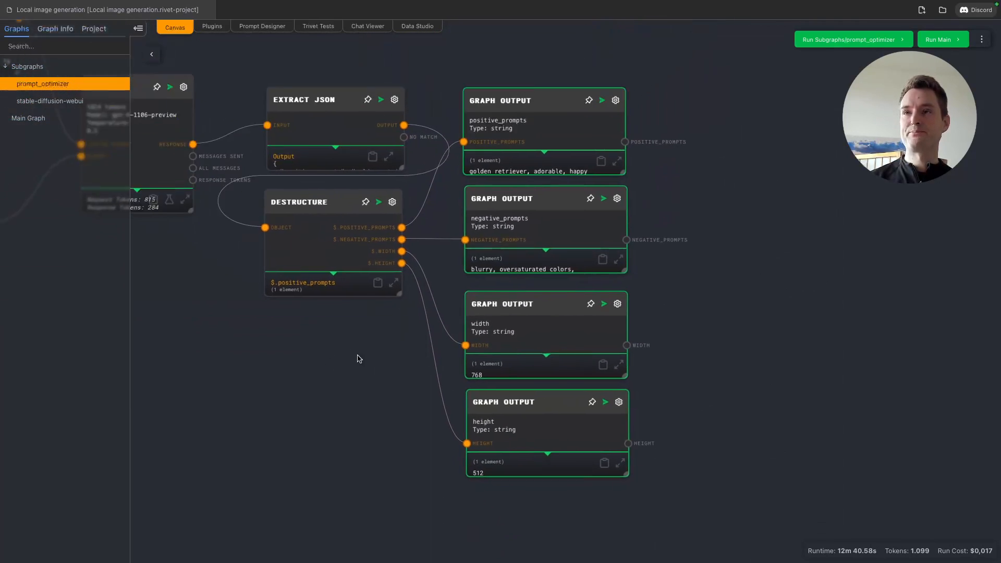
scroll(356, 359, down, 3)
click(49, 100)
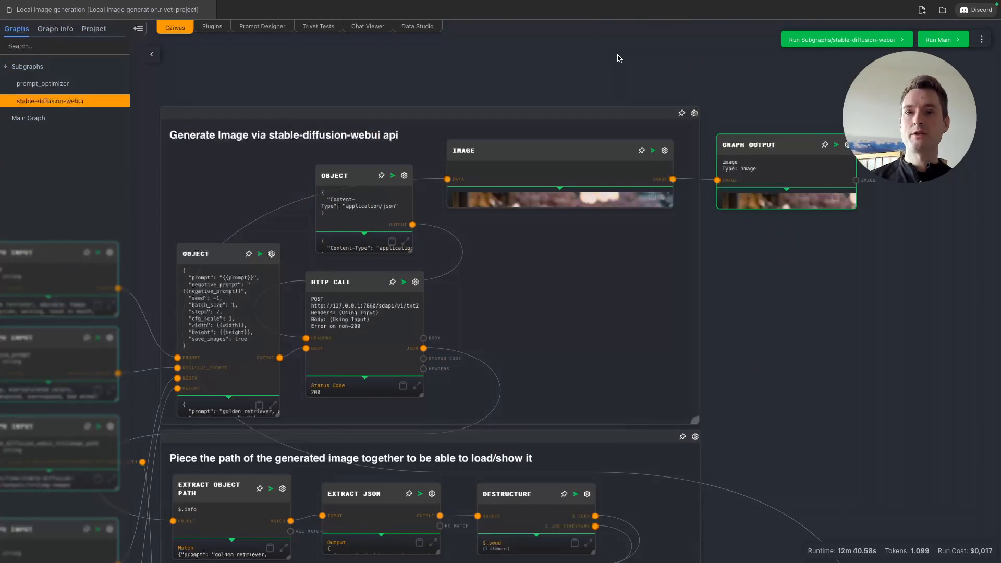
click(634, 168)
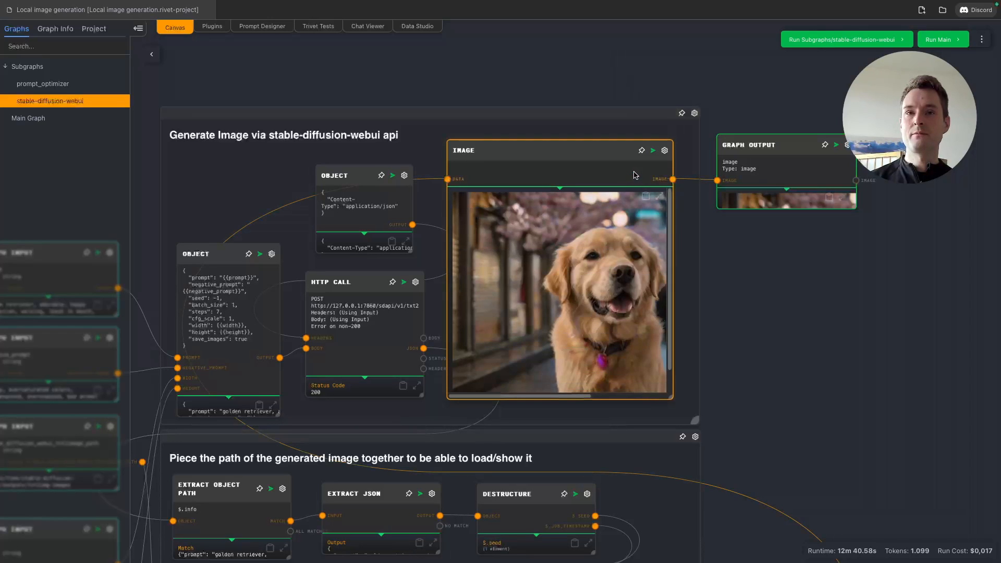
click(281, 83)
drag(281, 83, 613, 69)
scroll(355, 155, down, 2)
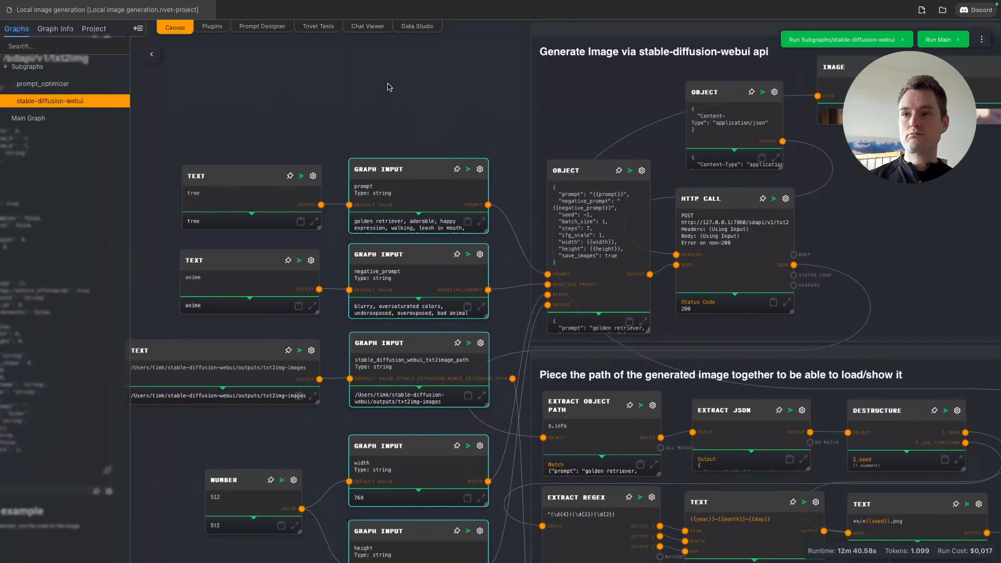
scroll(415, 106, up, 3)
drag(415, 106, 423, 75)
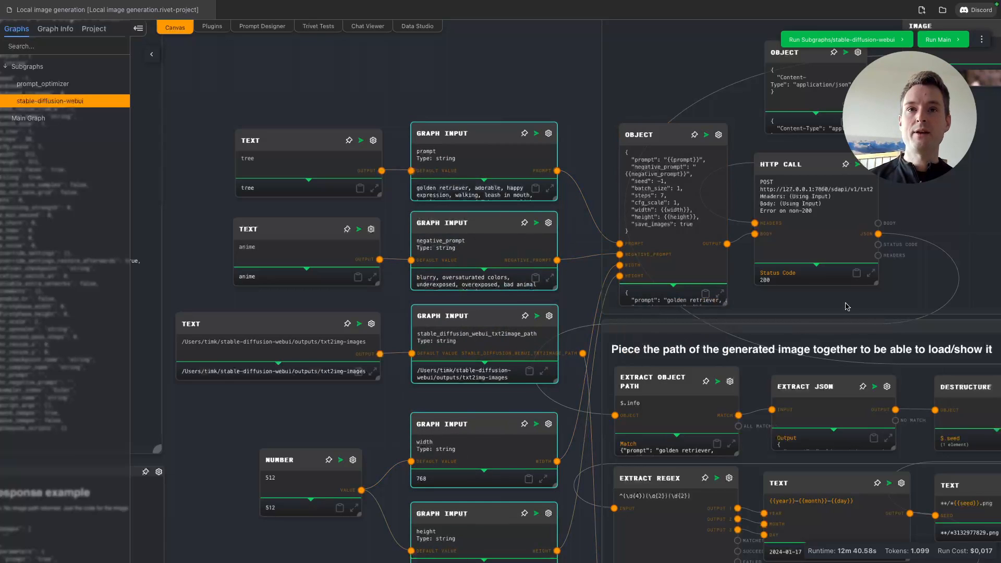
scroll(483, 468, right, 5)
scroll(641, 381, up, 1)
scroll(485, 109, up, 1)
scroll(477, 157, up, 1)
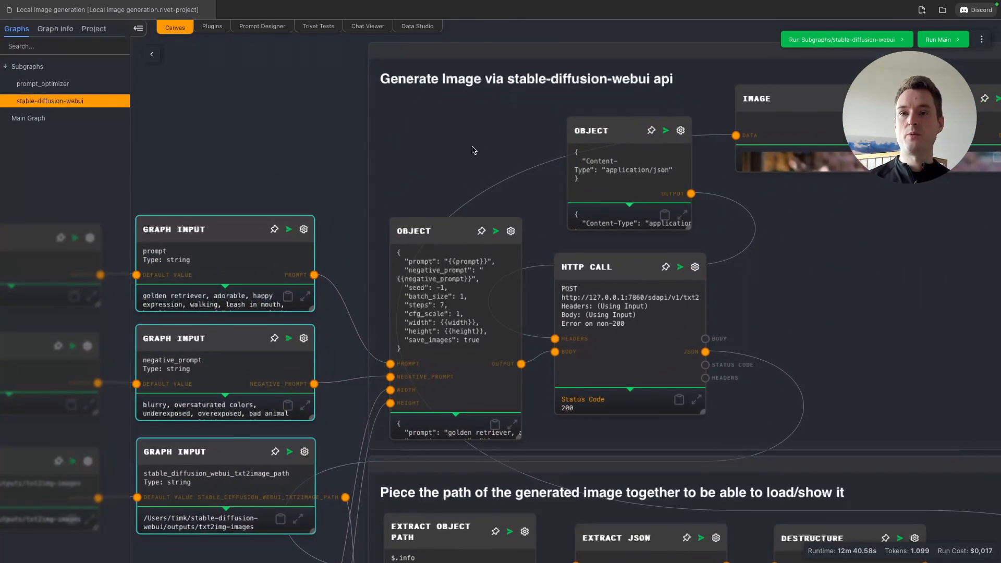
scroll(492, 197, up, 1)
drag(501, 445, 502, 508)
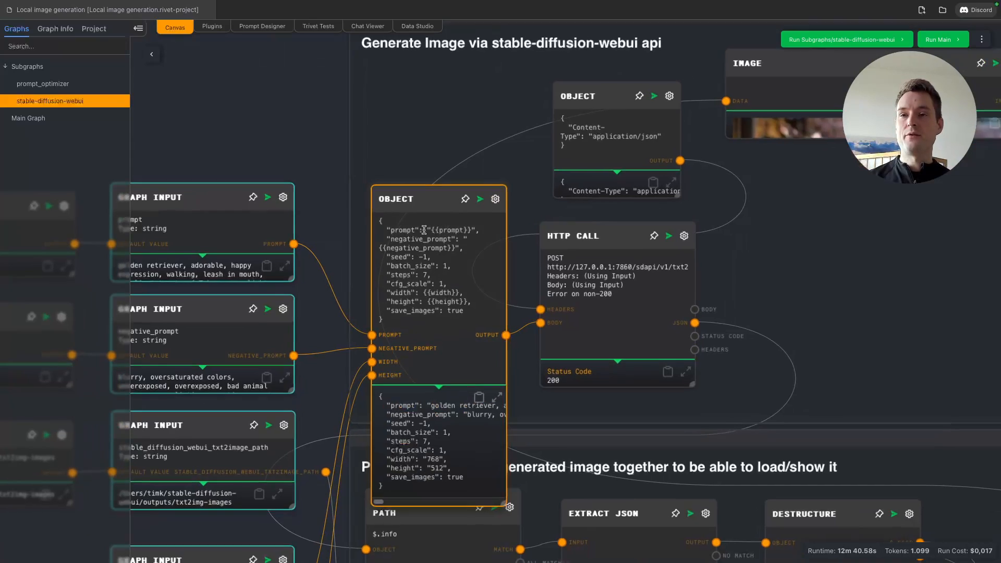
scroll(436, 243, up, 2)
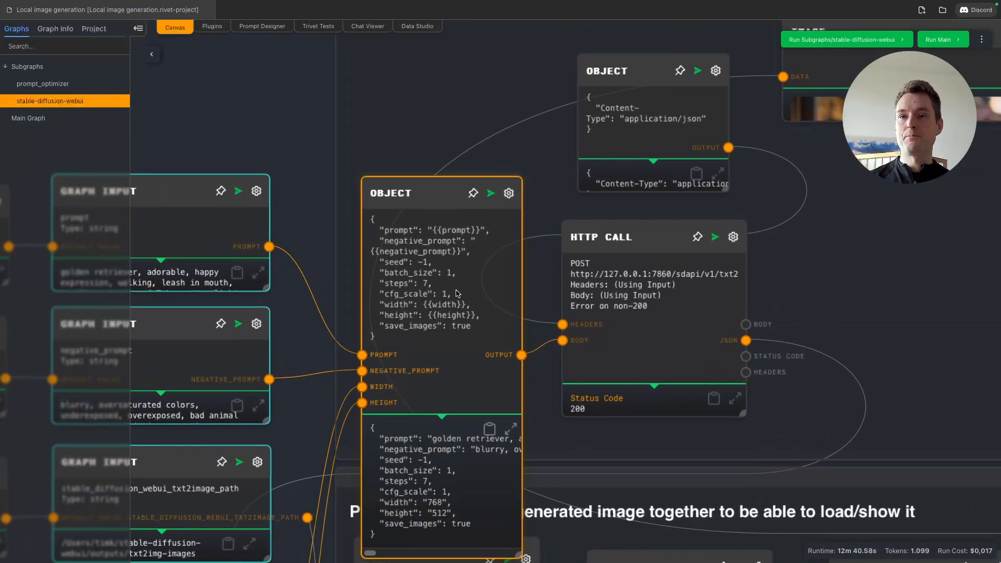
scroll(470, 235, left, 5)
scroll(501, 196, left, 5)
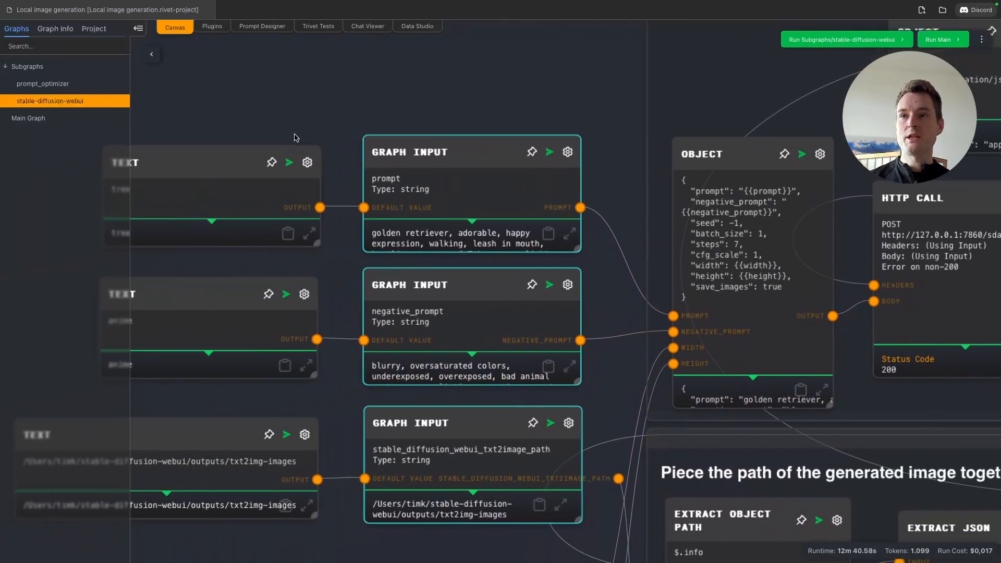
scroll(524, 159, left, 5)
scroll(524, 159, left, 5)
scroll(563, 157, left, 5)
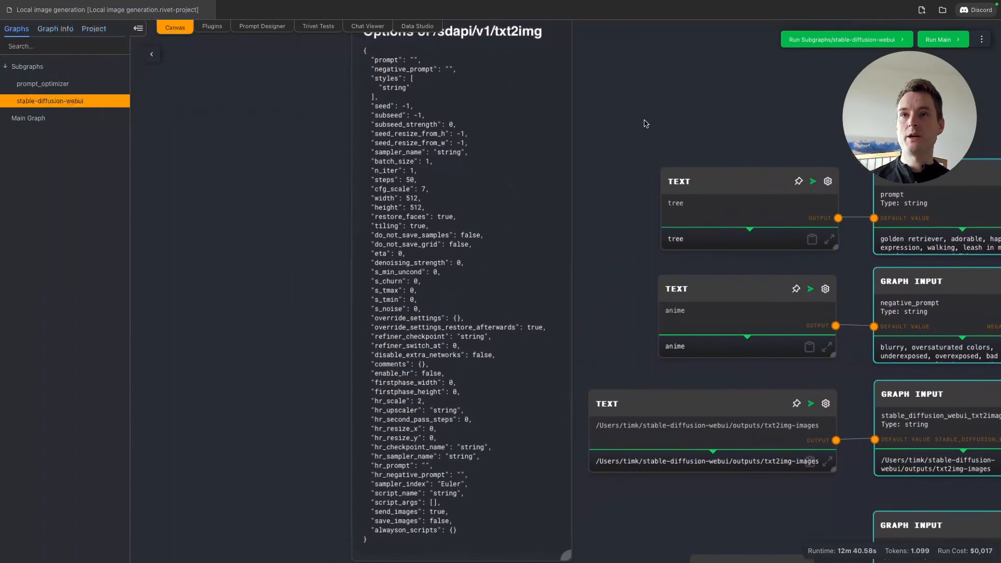
scroll(626, 153, left, 3)
scroll(652, 149, down, 1)
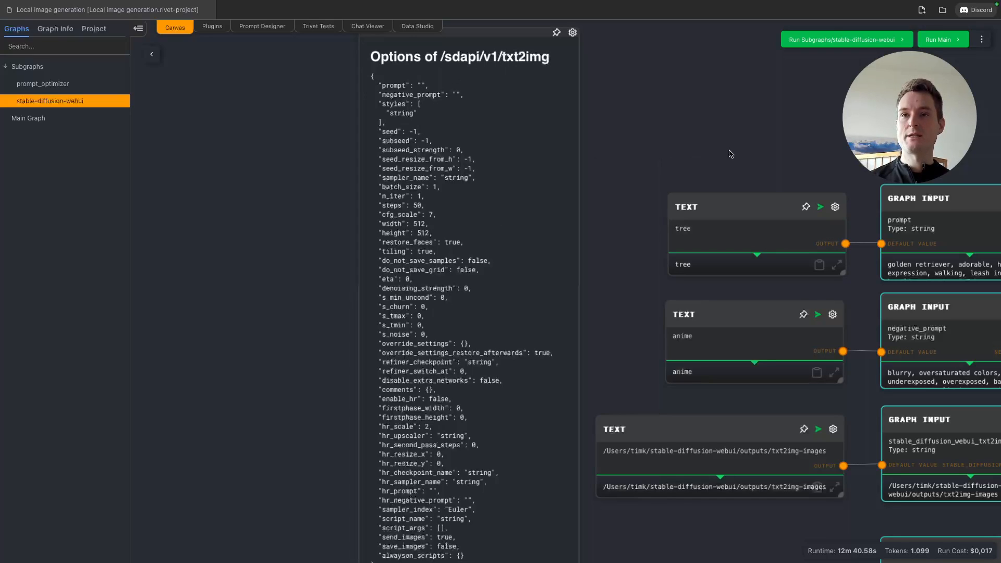
drag(814, 137, 538, 152)
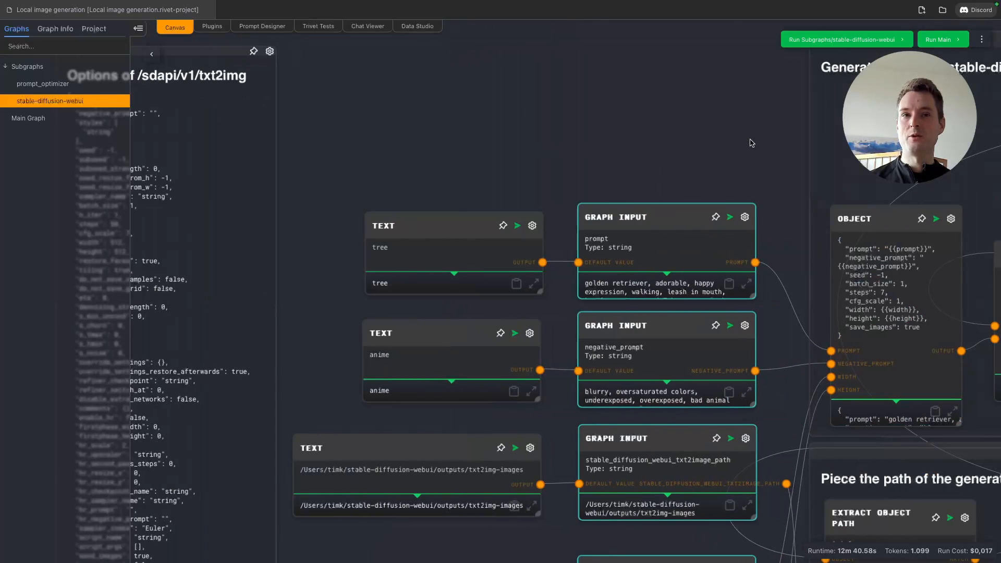
scroll(704, 142, down, 3)
scroll(376, 149, up, 4)
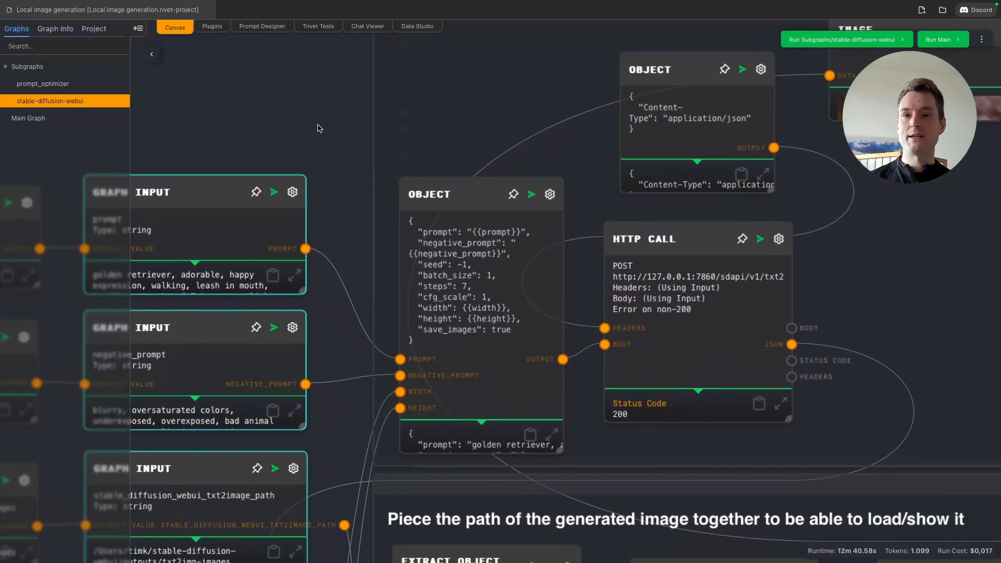
click(481, 274)
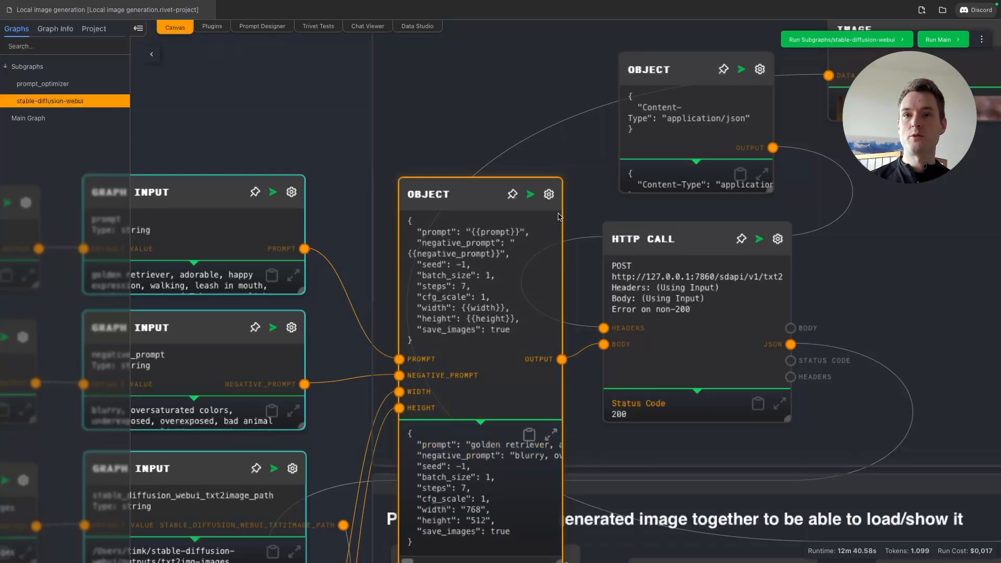
Review the body template's batch_size, cfg_scale, steps and seed lines in the Object node editor
click(549, 195)
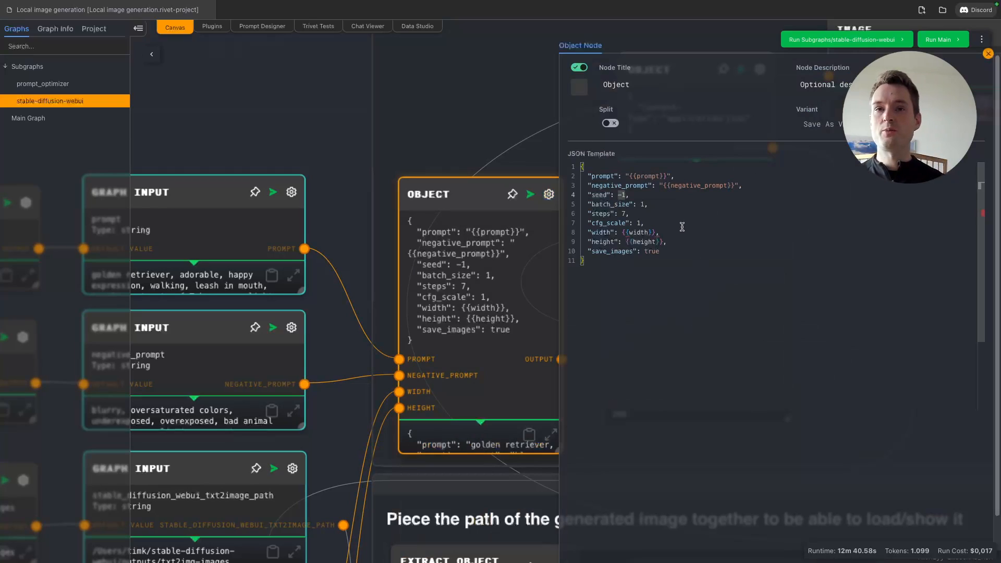
key(Down)
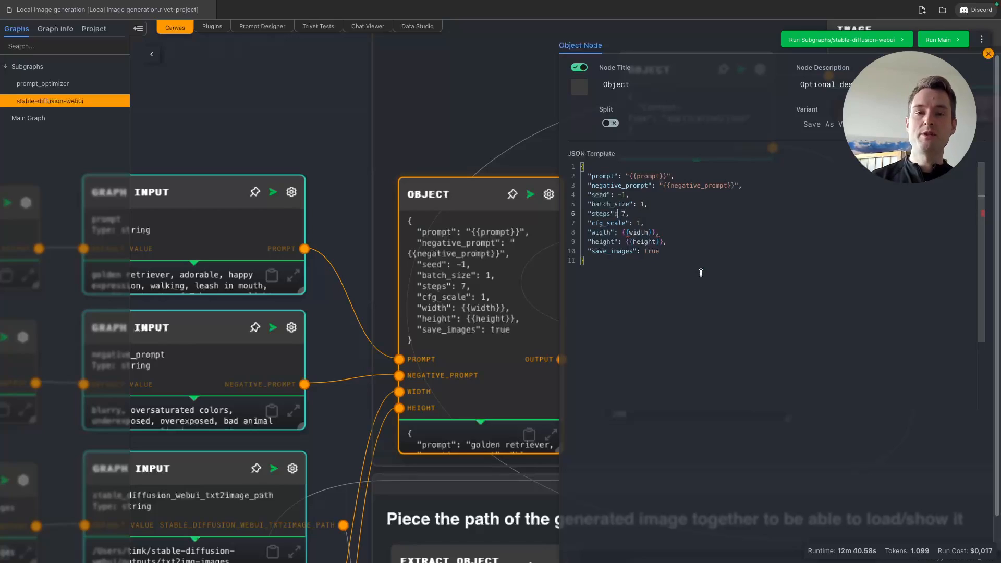
click(640, 224)
click(623, 213)
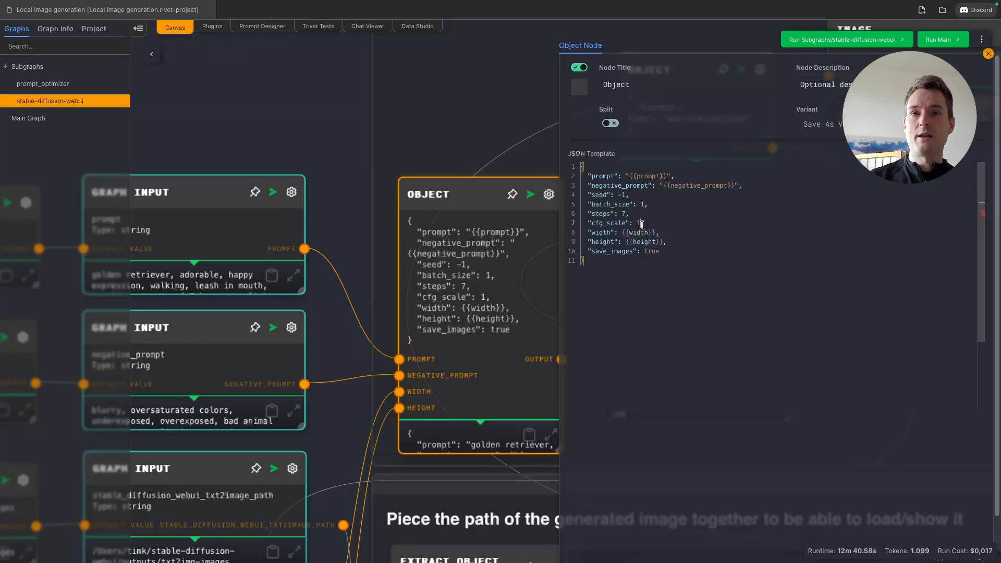
key(Up)
key(Up)
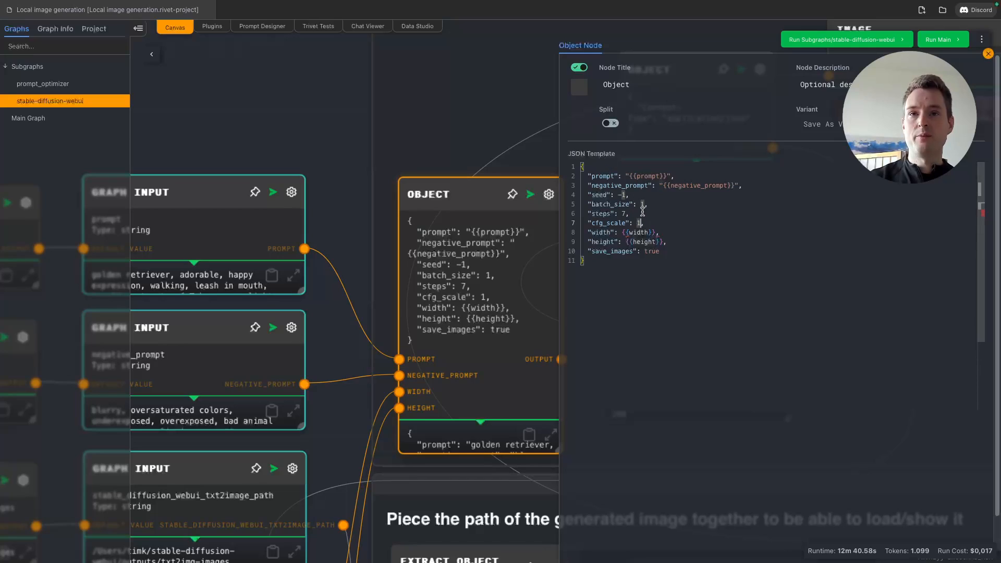
Check the width placeholder and save_images setting, then close the Object node editor
click(681, 228)
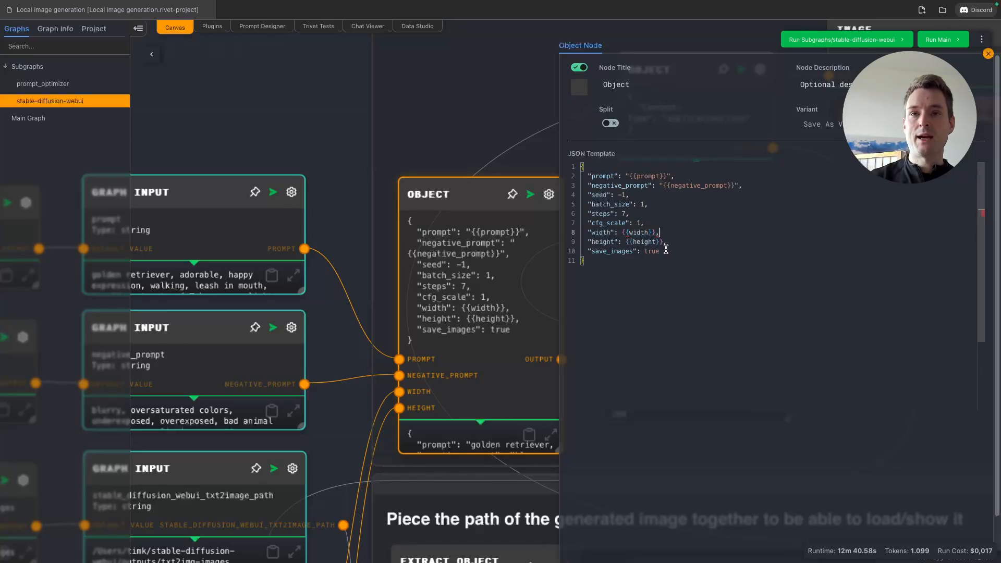
drag(666, 251, 591, 251)
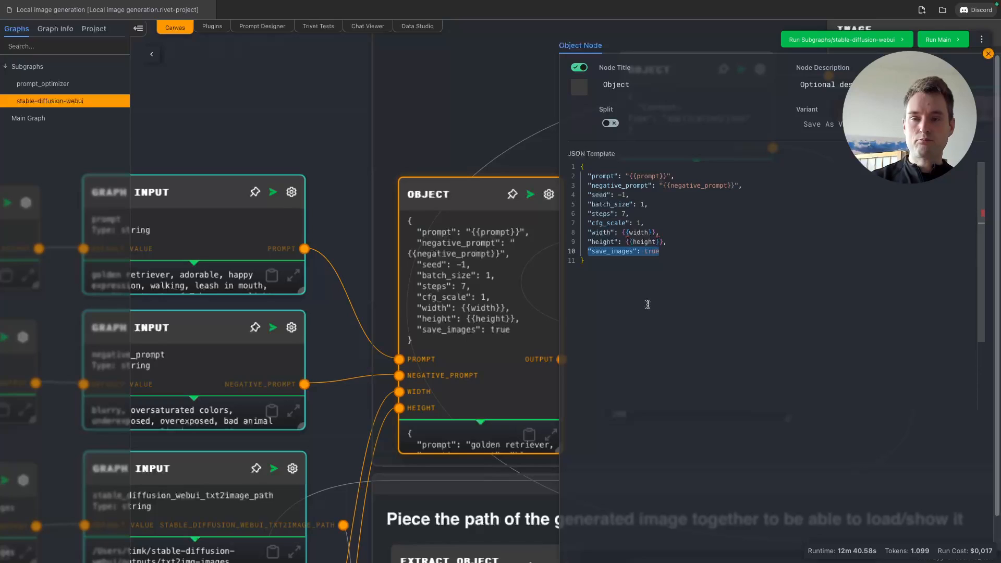
key(Escape)
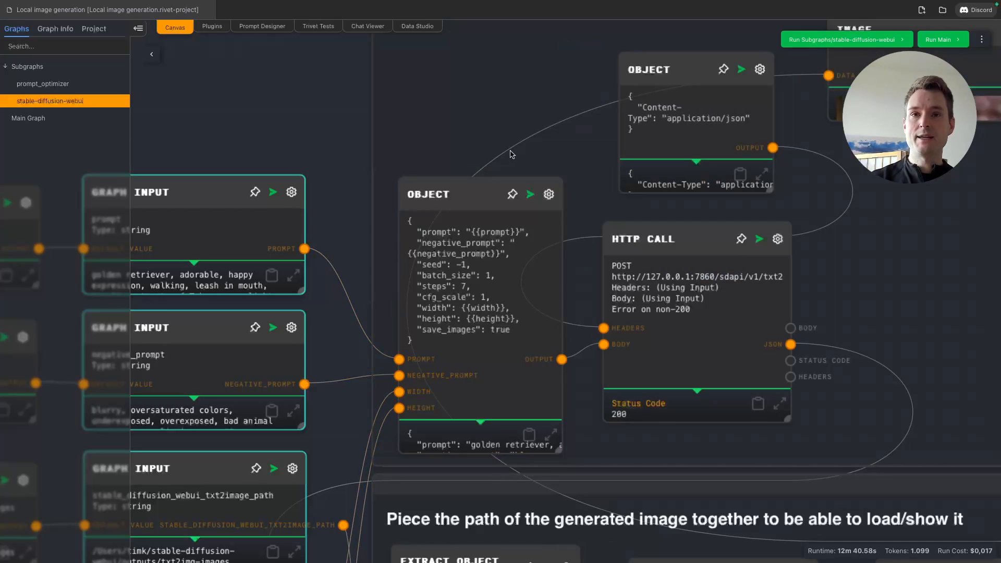
drag(899, 295, 766, 254)
click(727, 321)
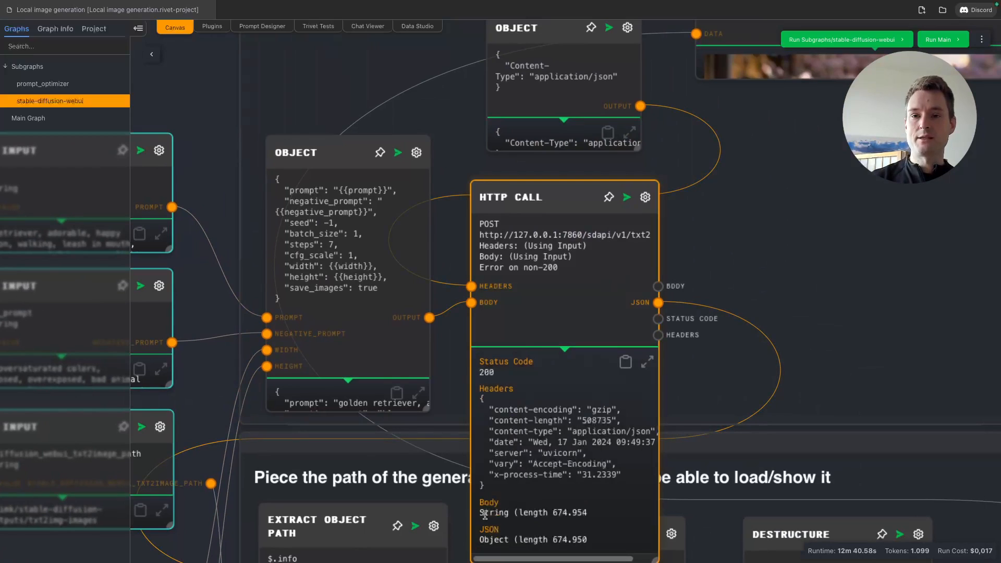
drag(481, 513, 587, 513)
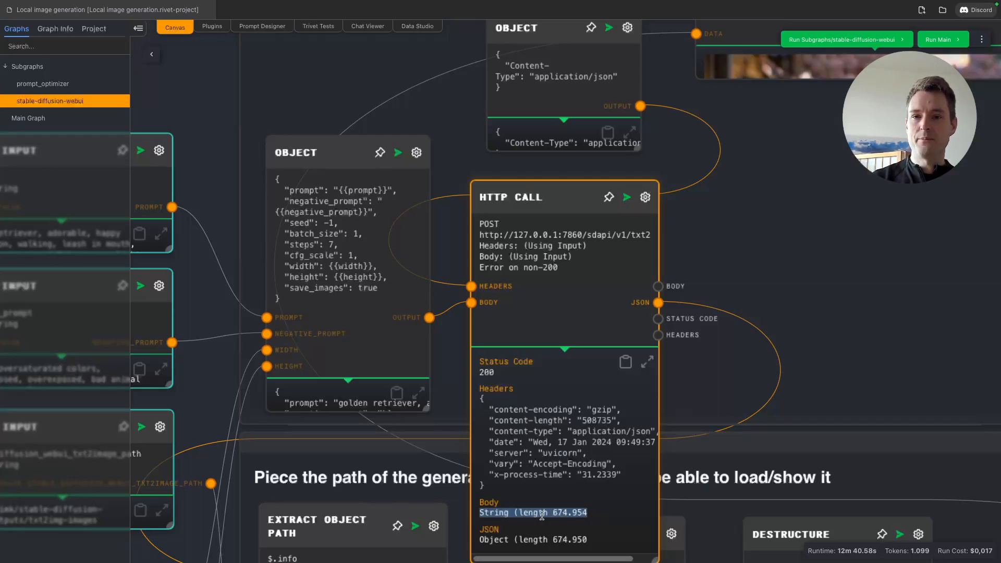
click(846, 39)
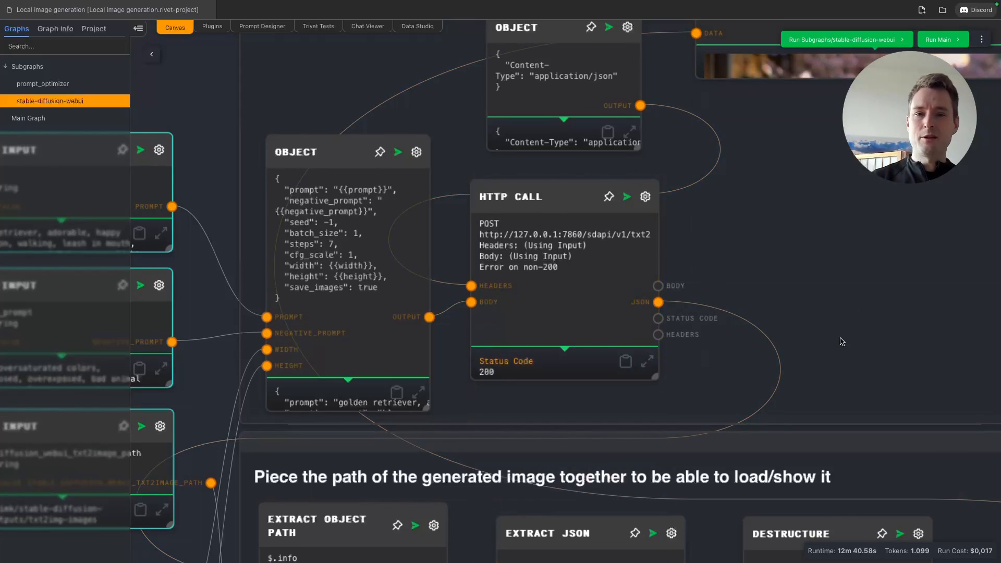
drag(841, 352, 822, 101)
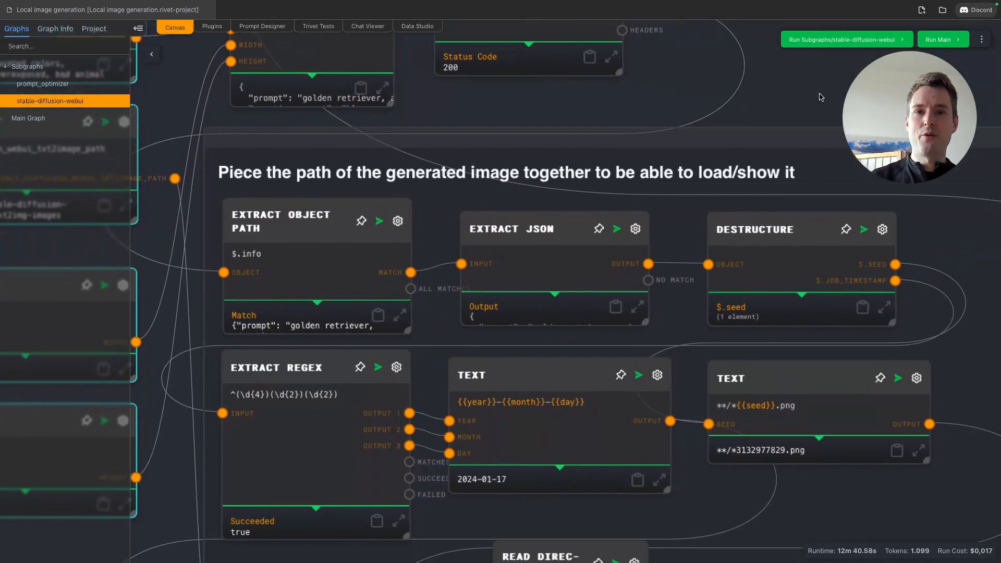
drag(931, 290, 967, 330)
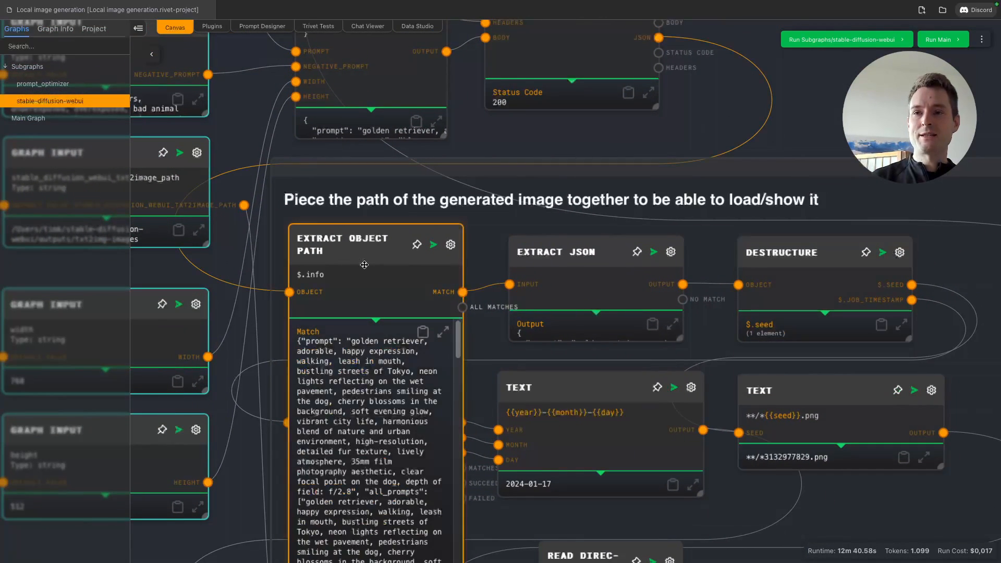
mouse_move(558, 331)
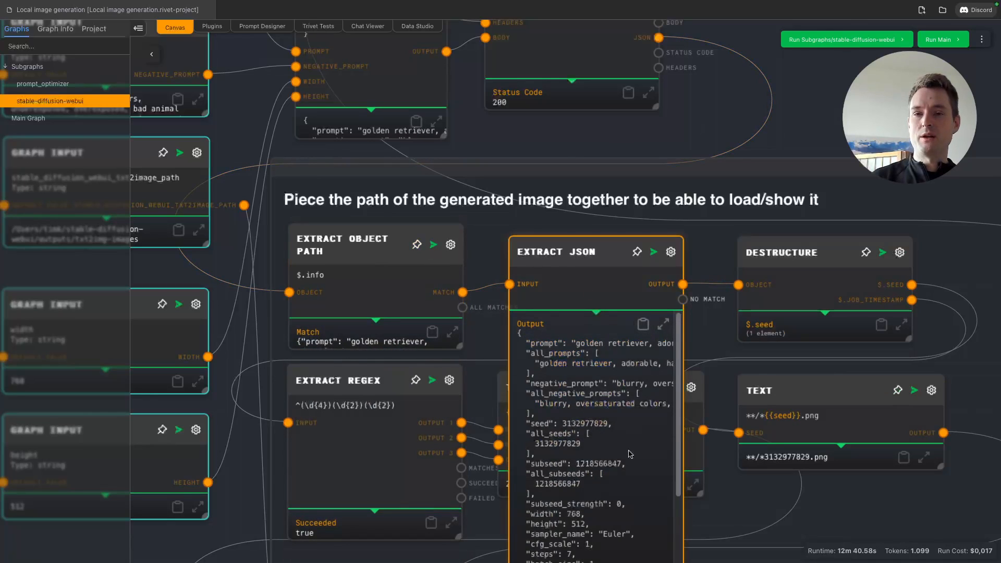
scroll(627, 392, down, 3)
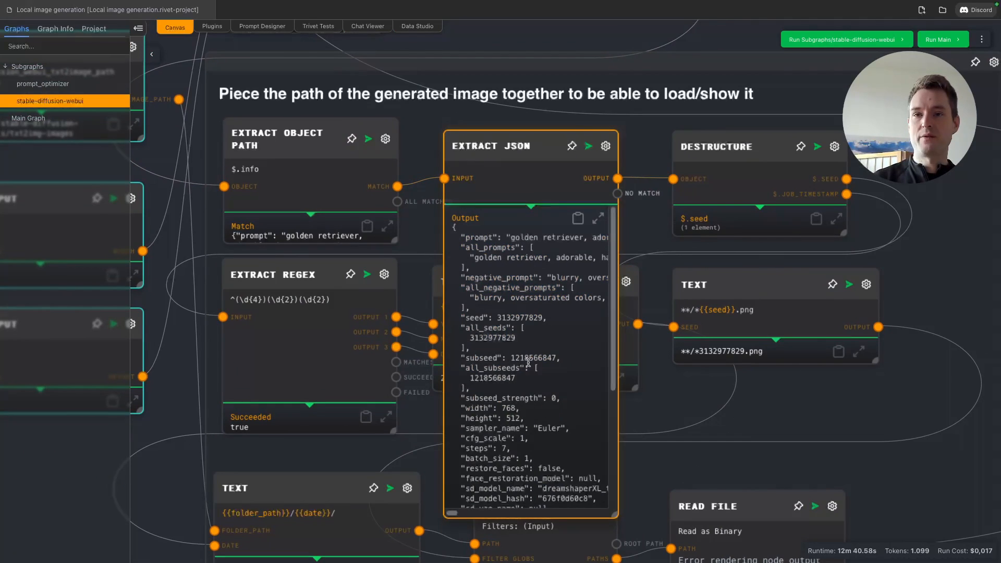
drag(511, 357, 557, 357)
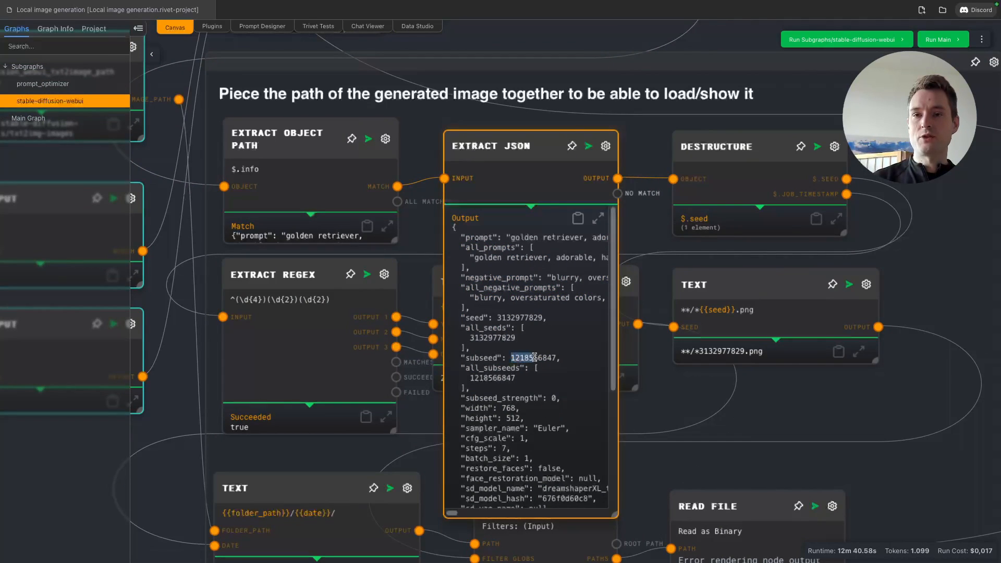
drag(498, 318, 543, 317)
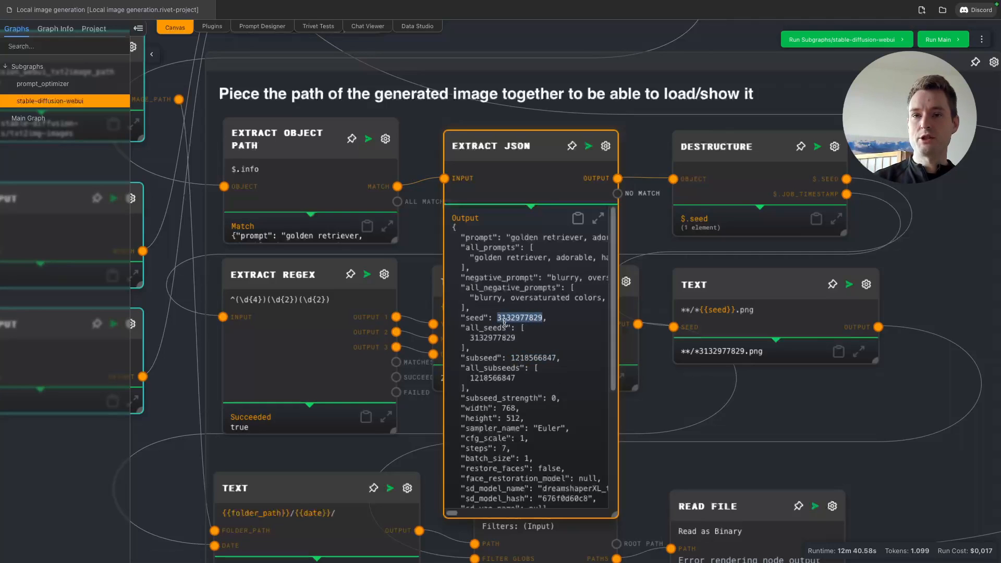
scroll(516, 329, down, 5)
scroll(579, 337, down, 5)
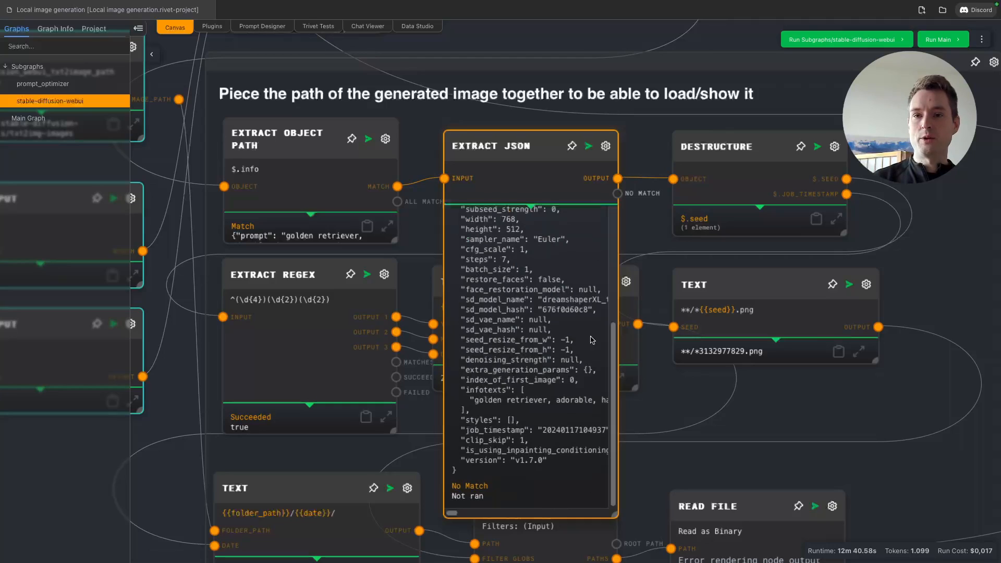
drag(541, 430, 579, 432)
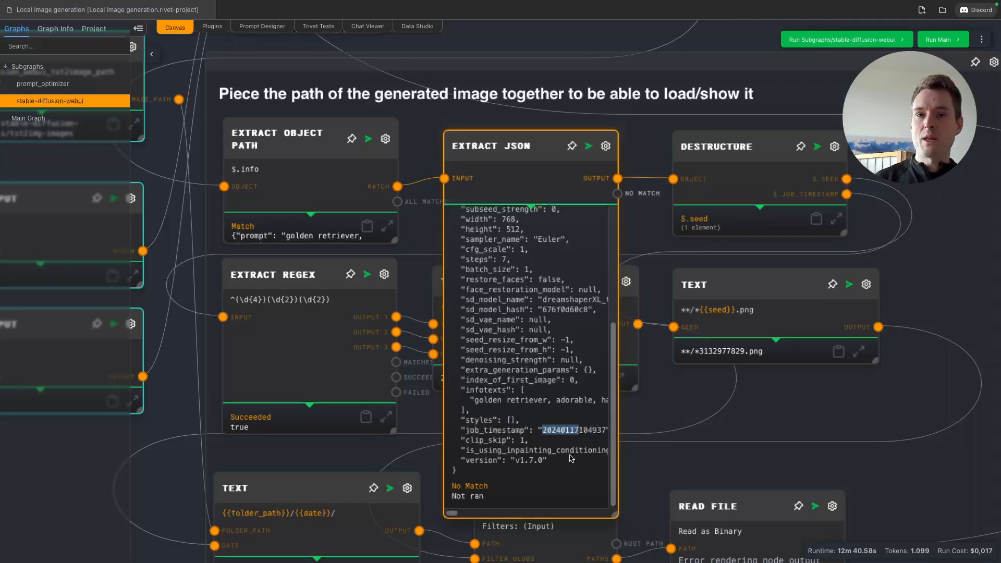
click(390, 299)
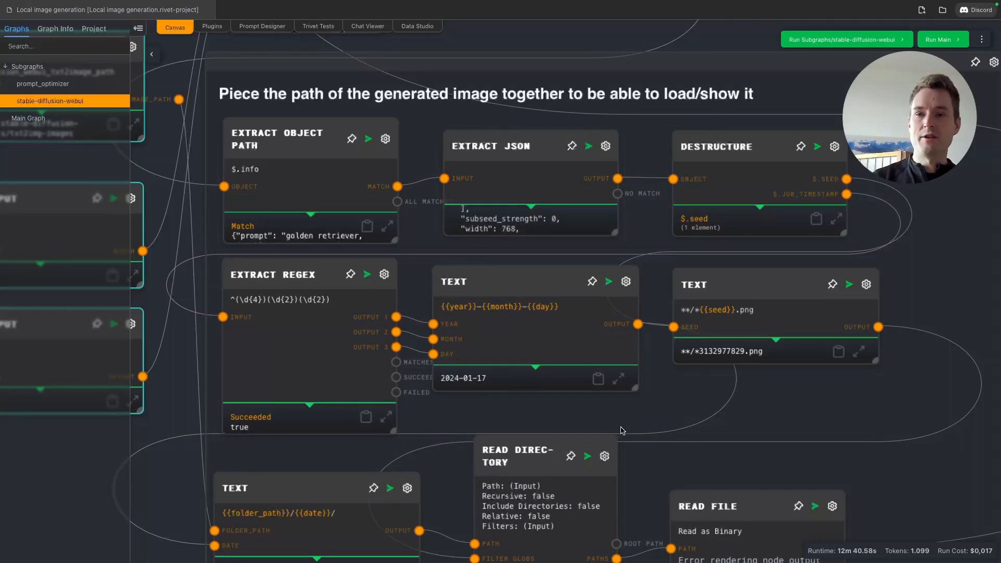
scroll(834, 350, down, 3)
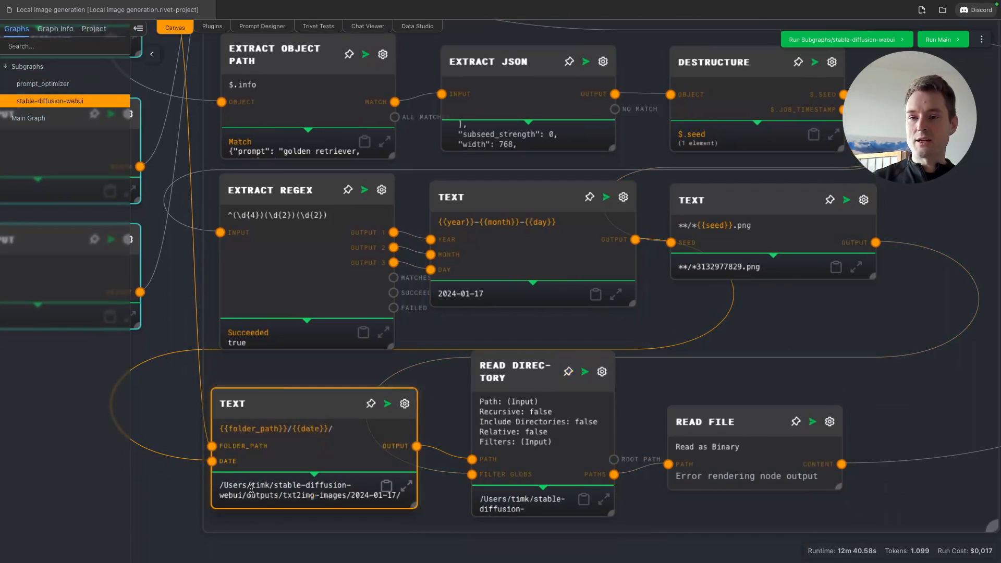
scroll(352, 369, down, 3)
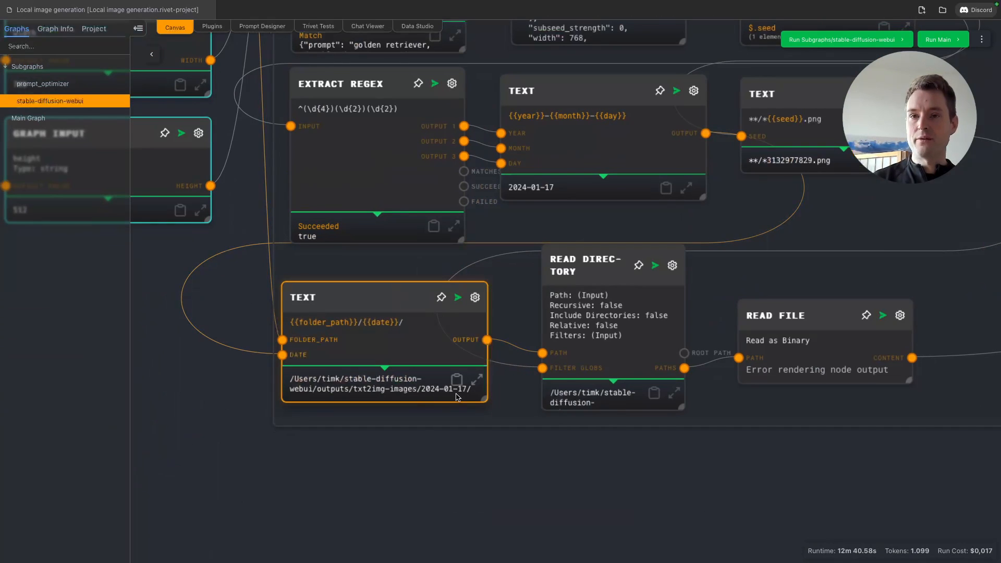
drag(543, 429, 374, 376)
click(487, 344)
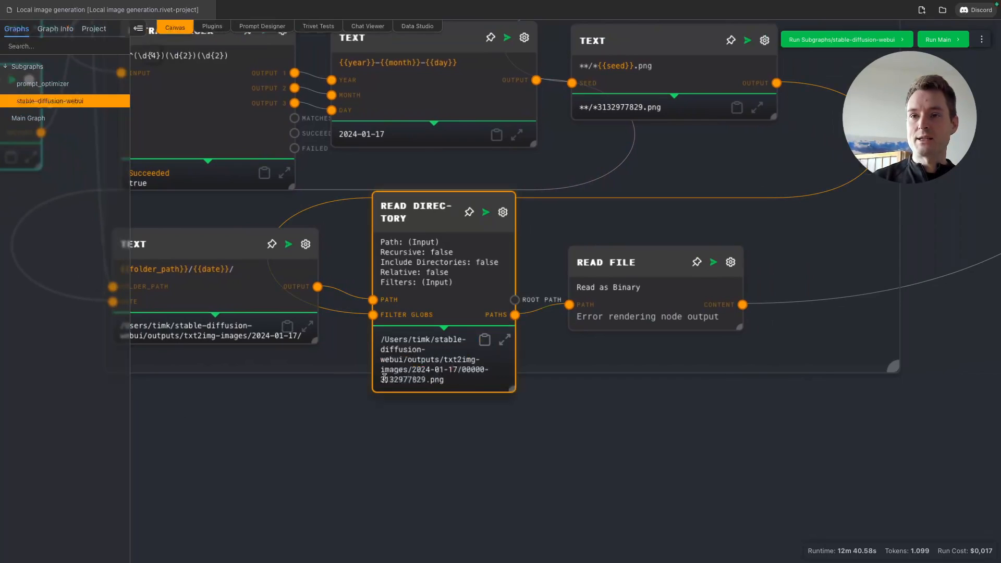
mouse_move(381, 380)
mouse_down()
mouse_move(443, 382)
mouse_move(487, 369)
mouse_up()
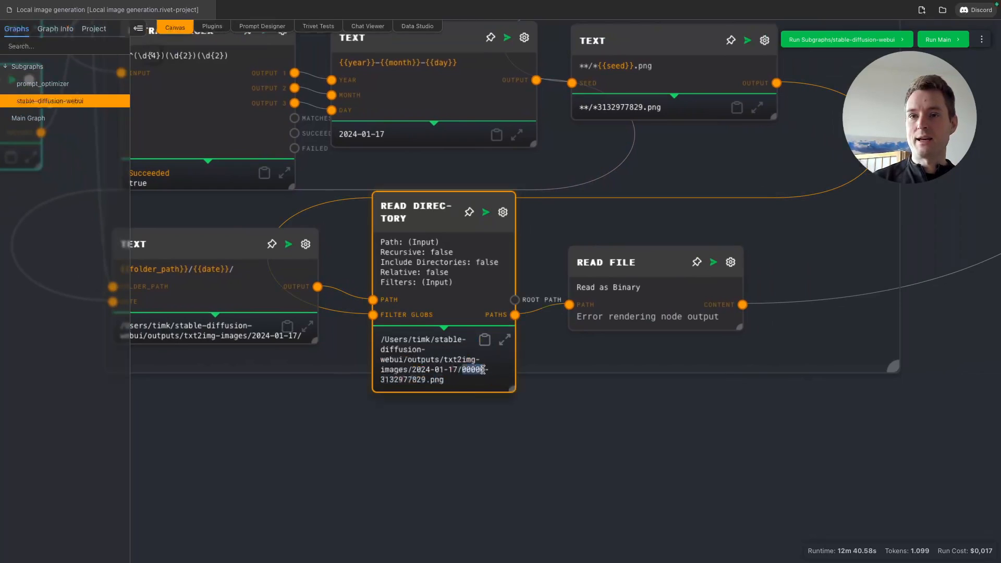
click(496, 406)
click(466, 372)
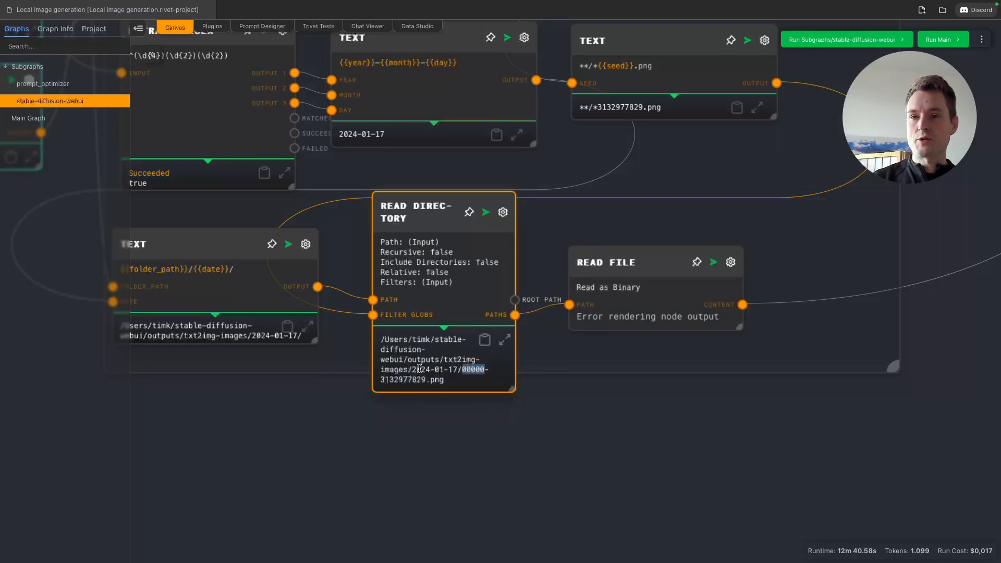
click(455, 387)
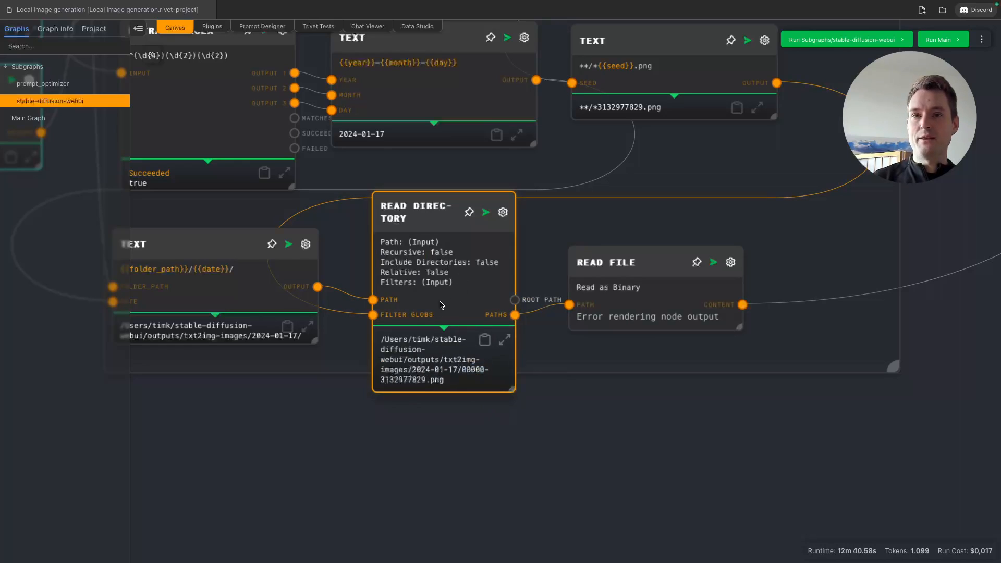
click(668, 291)
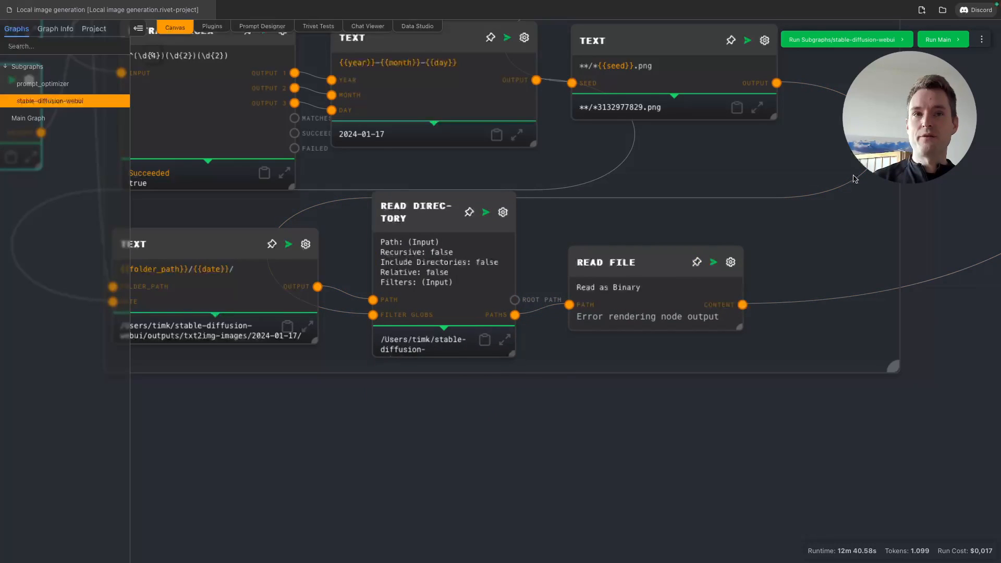
Expand the Image node to view the generated golden retriever picture, then collapse it
mouse_move(853, 178)
mouse_down()
mouse_move(790, 417)
mouse_move(790, 509)
mouse_up()
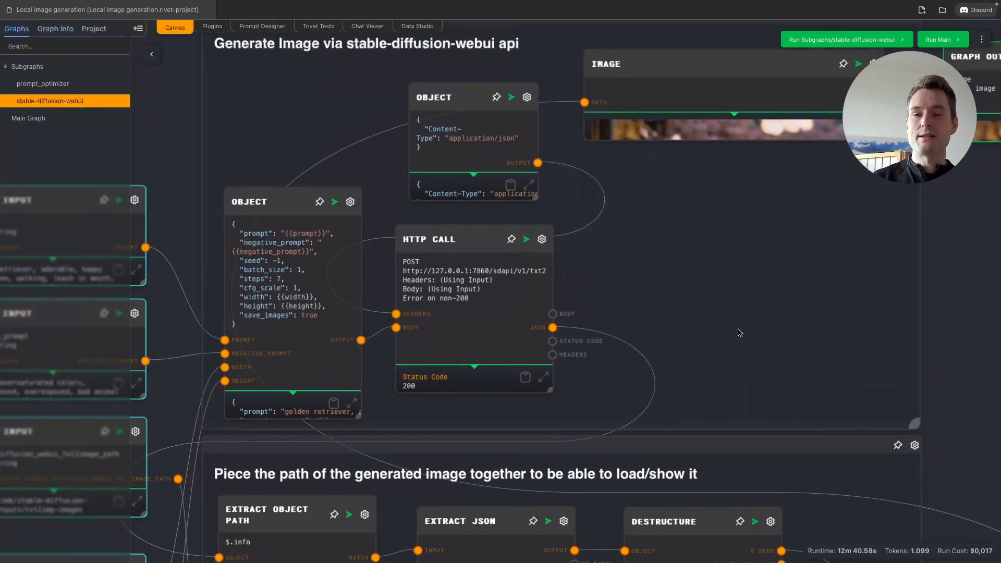
scroll(638, 426, up, 3)
scroll(638, 426, down, 3)
scroll(649, 306, down, 3)
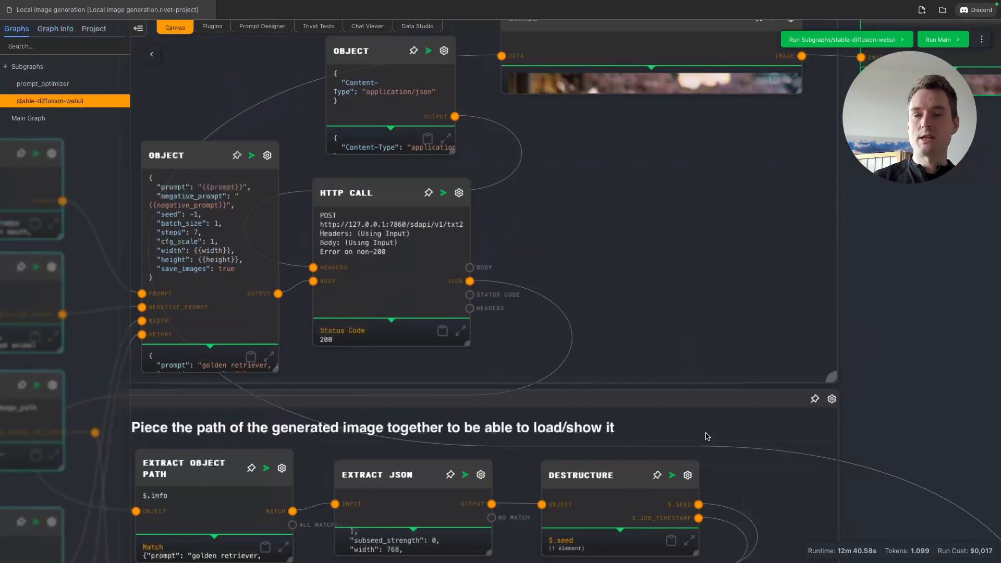
scroll(660, 177, up, 3)
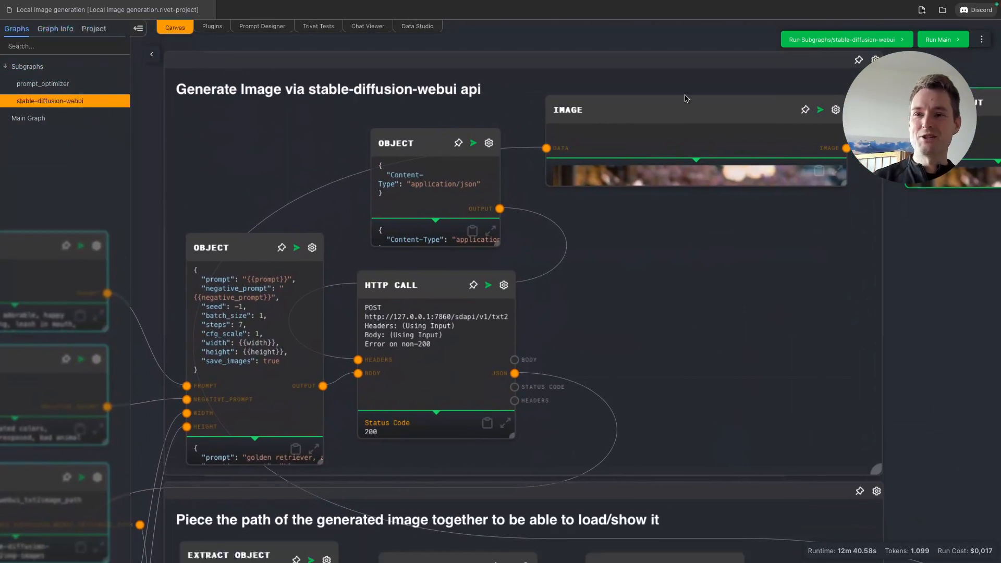
scroll(684, 99, down, 5)
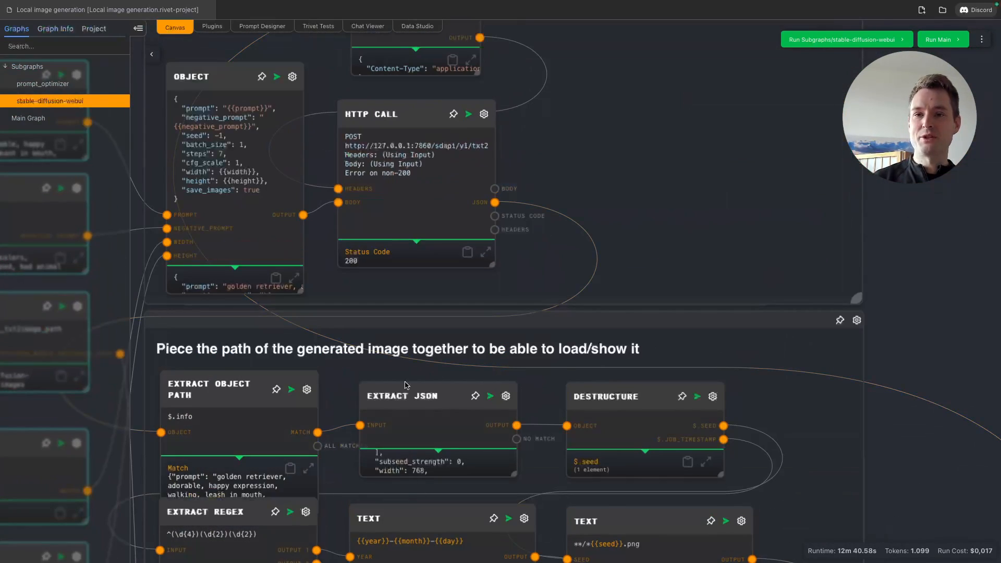
scroll(659, 139, down, 3)
scroll(611, 336, up, 3)
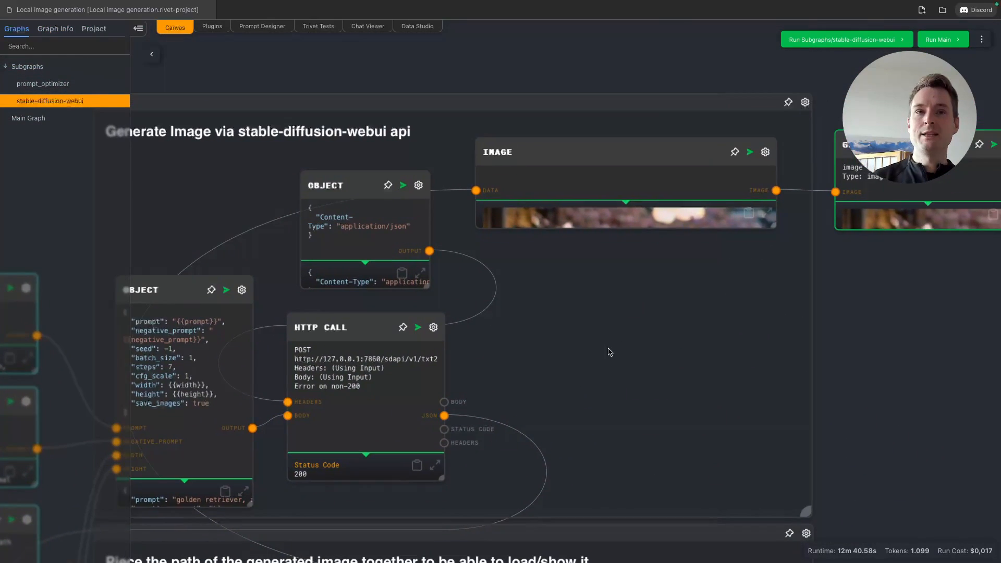
scroll(510, 371, up, 3)
click(509, 192)
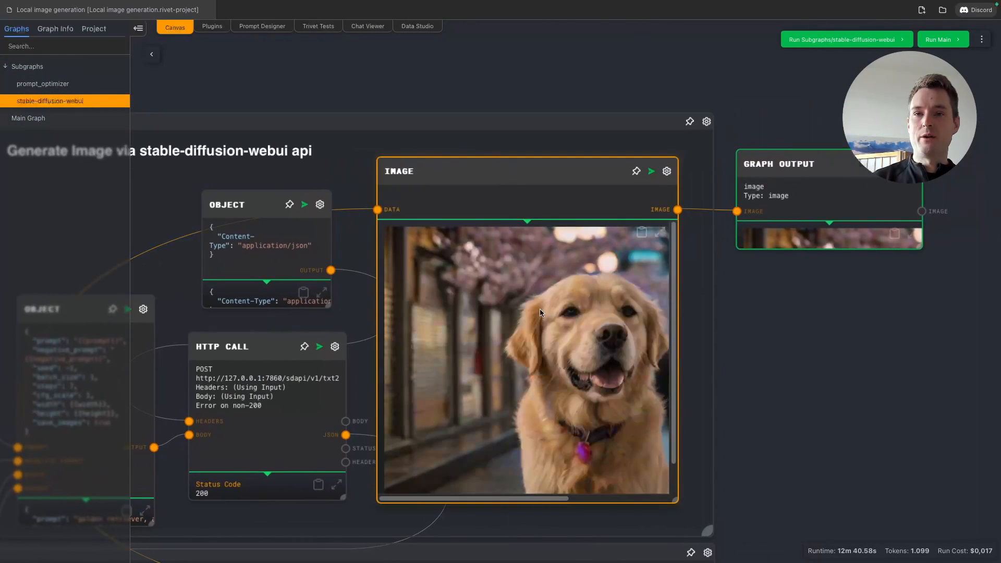
mouse_move(505, 494)
mouse_down()
mouse_move(595, 494)
mouse_move(503, 494)
mouse_up()
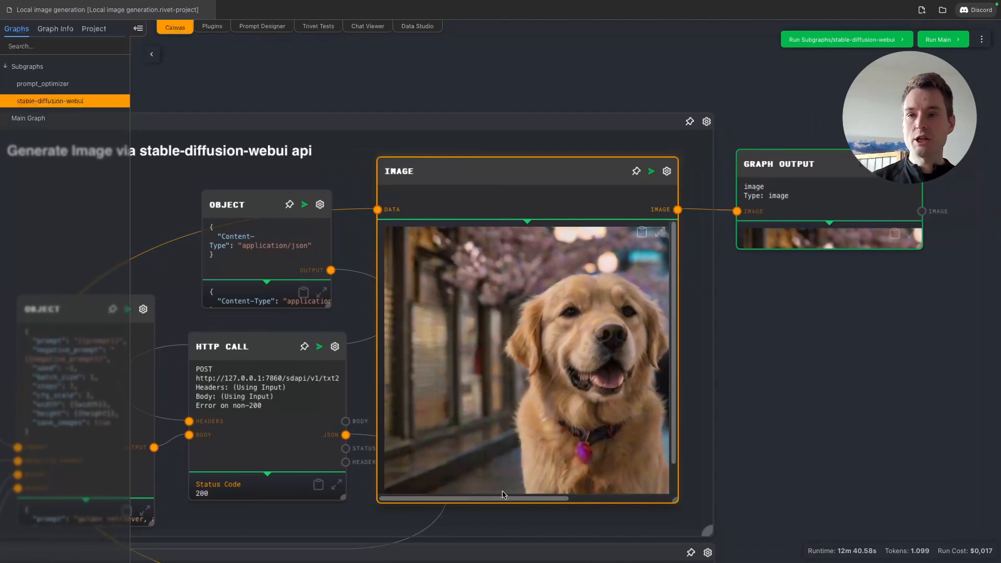
click(503, 493)
drag(391, 329, 563, 180)
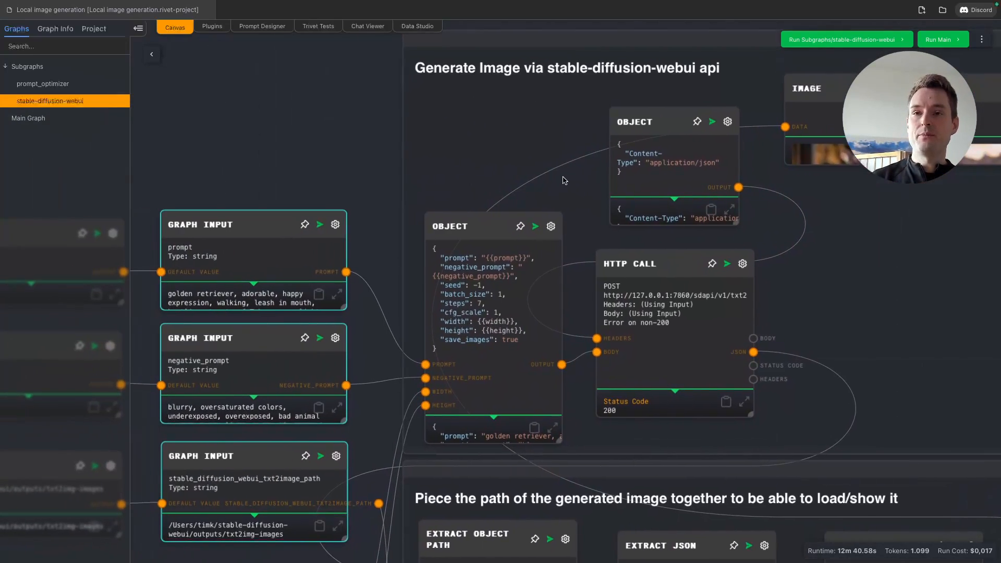
click(477, 344)
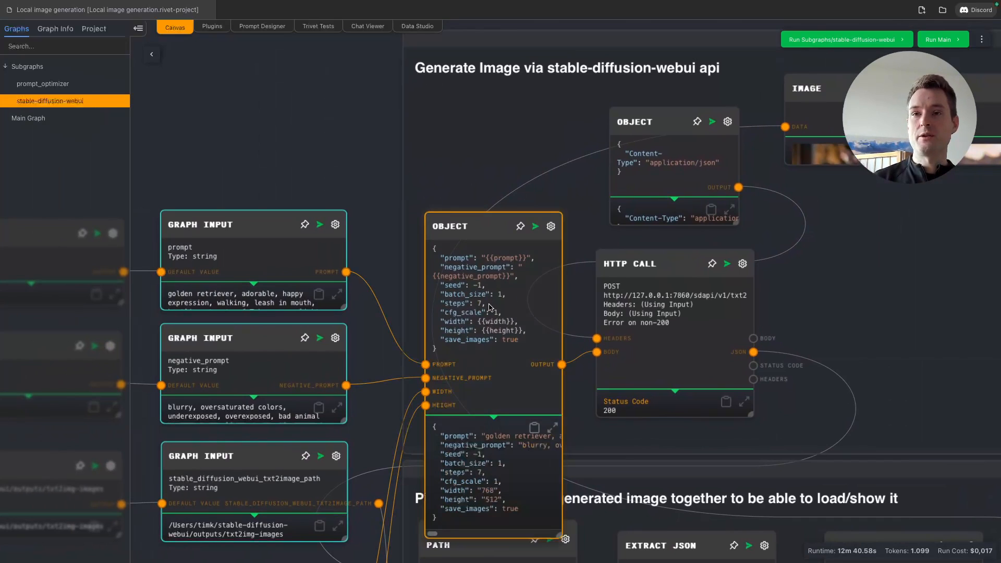
scroll(489, 307, up, 2)
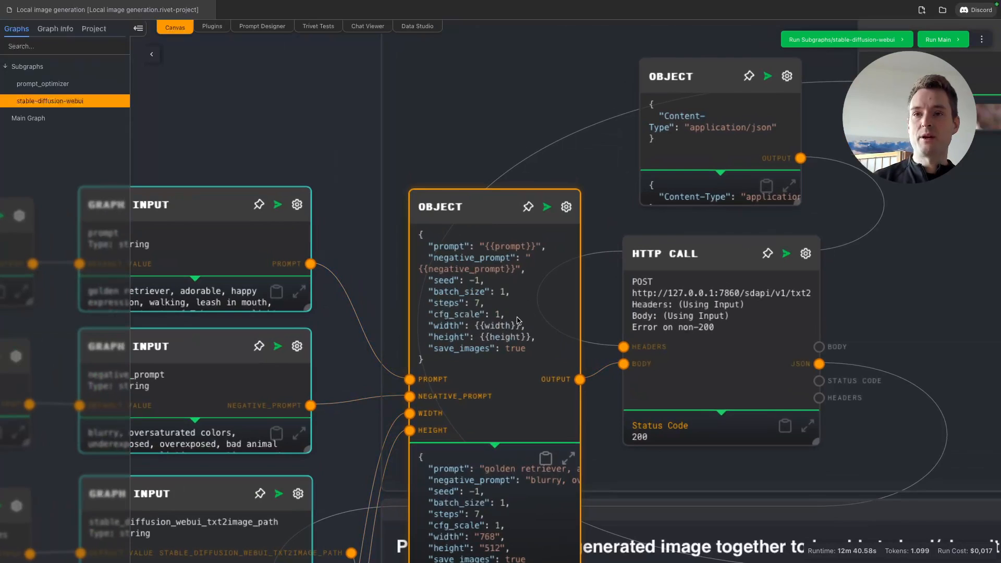
scroll(483, 334, down, 1)
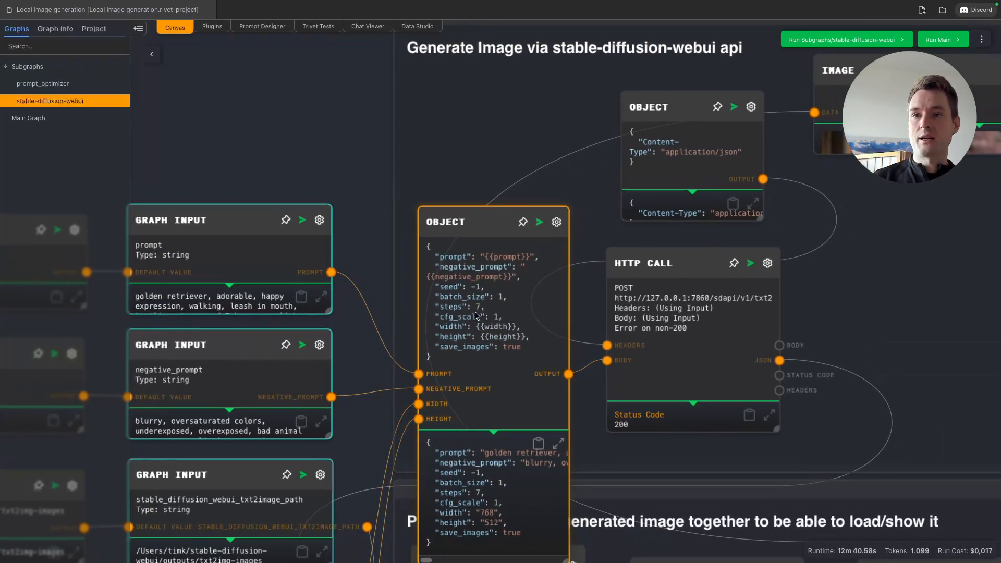
click(640, 348)
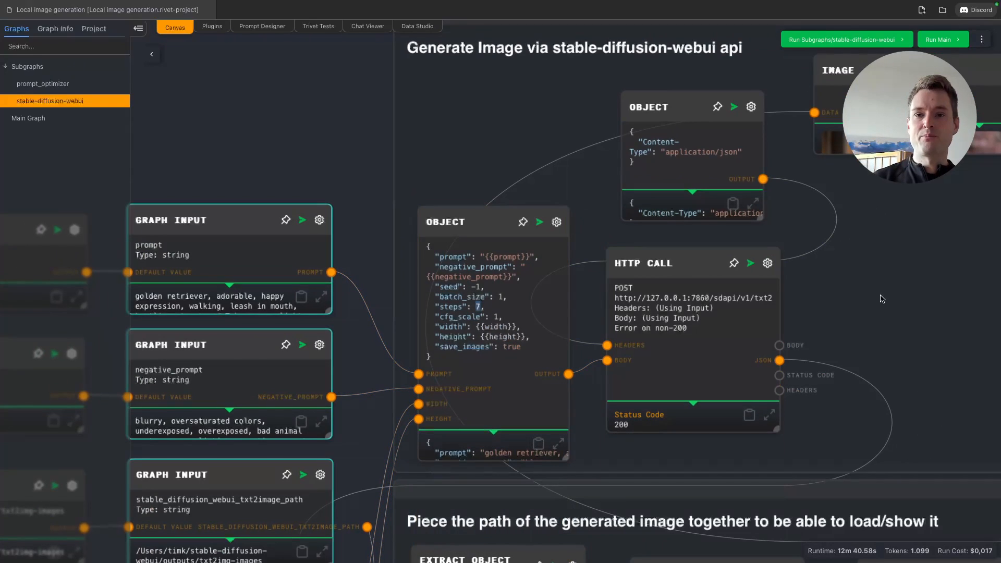
scroll(876, 337, down, 2)
drag(874, 341, 879, 360)
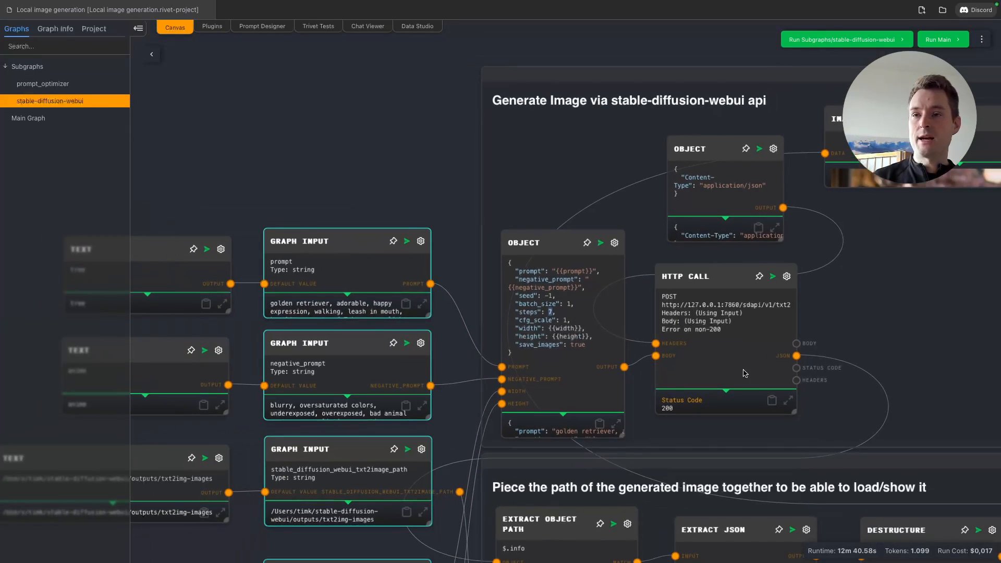
mouse_move(743, 373)
mouse_down()
mouse_move(469, 234)
mouse_move(354, 199)
mouse_move(313, 156)
mouse_move(467, 267)
mouse_up()
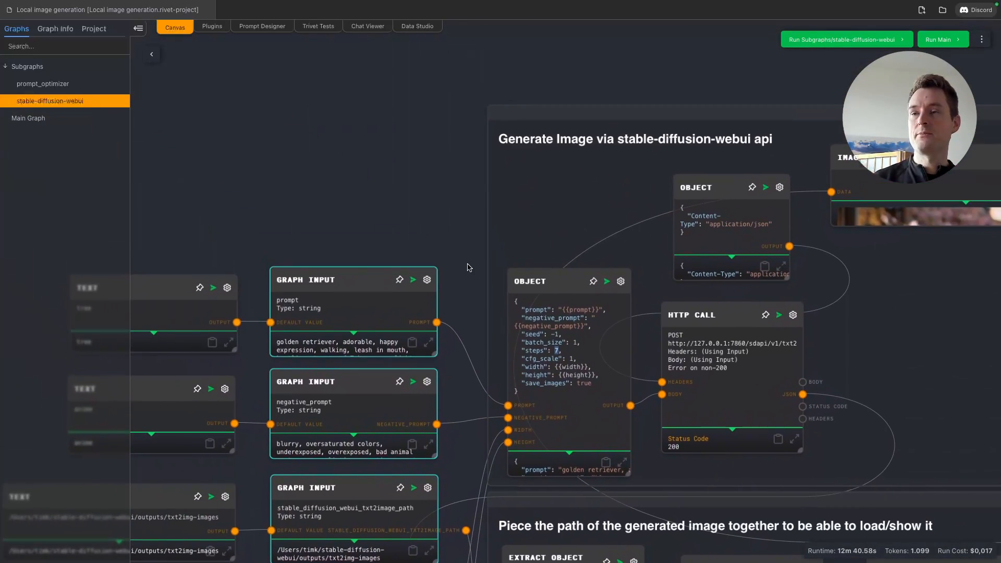
scroll(467, 267, down, 2)
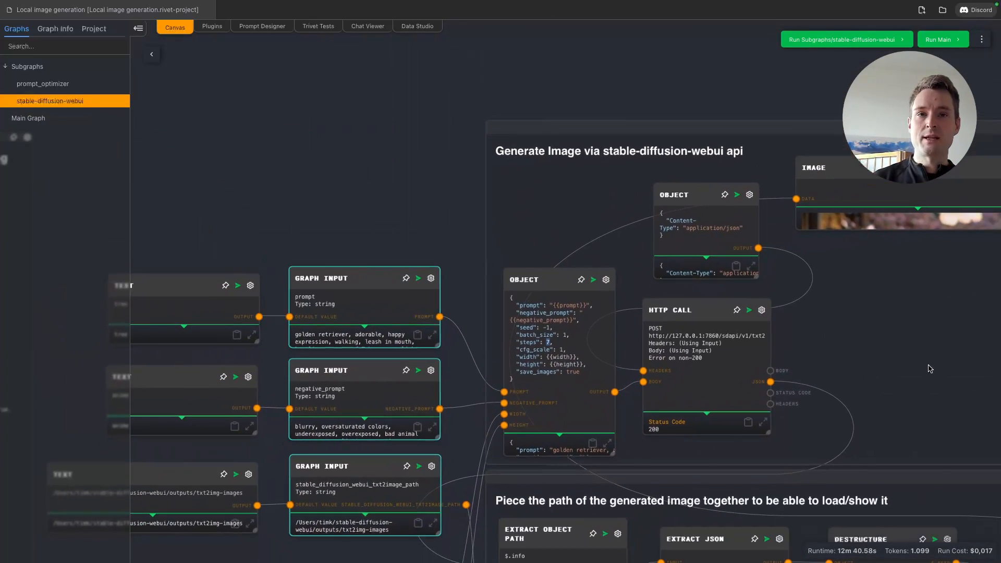
drag(891, 384, 882, 349)
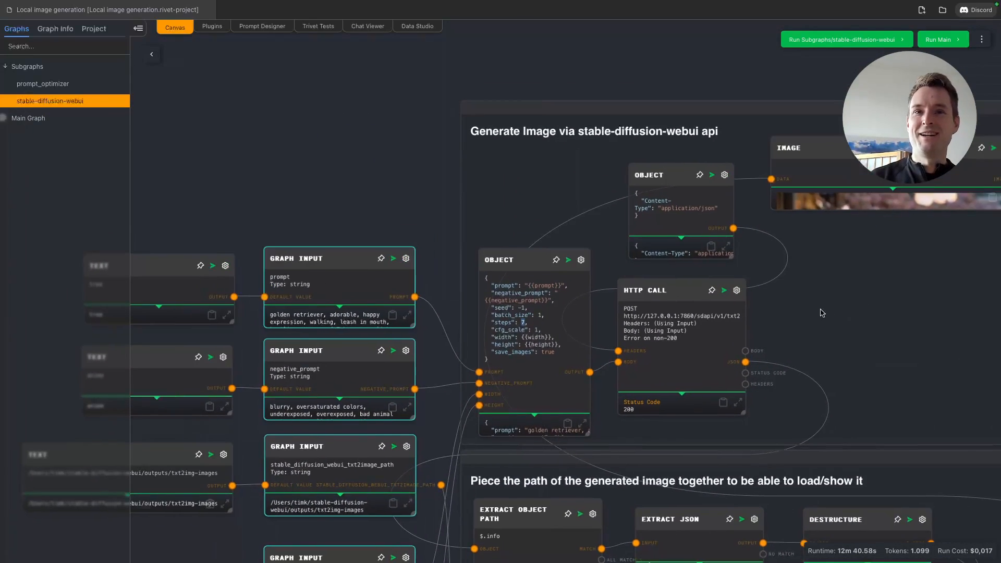
drag(882, 348, 741, 291)
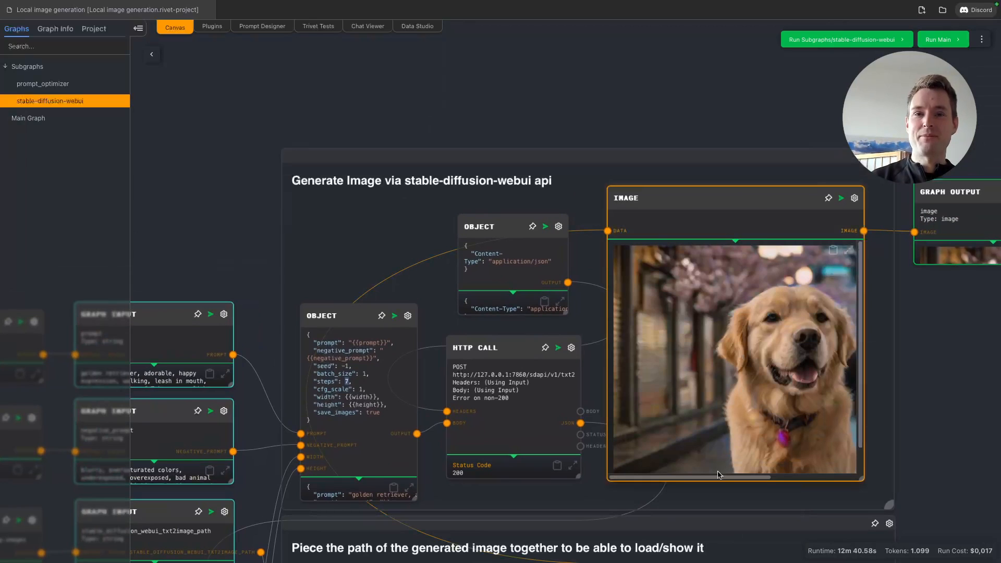
mouse_move(719, 475)
mouse_down()
mouse_move(756, 480)
mouse_move(723, 479)
mouse_up()
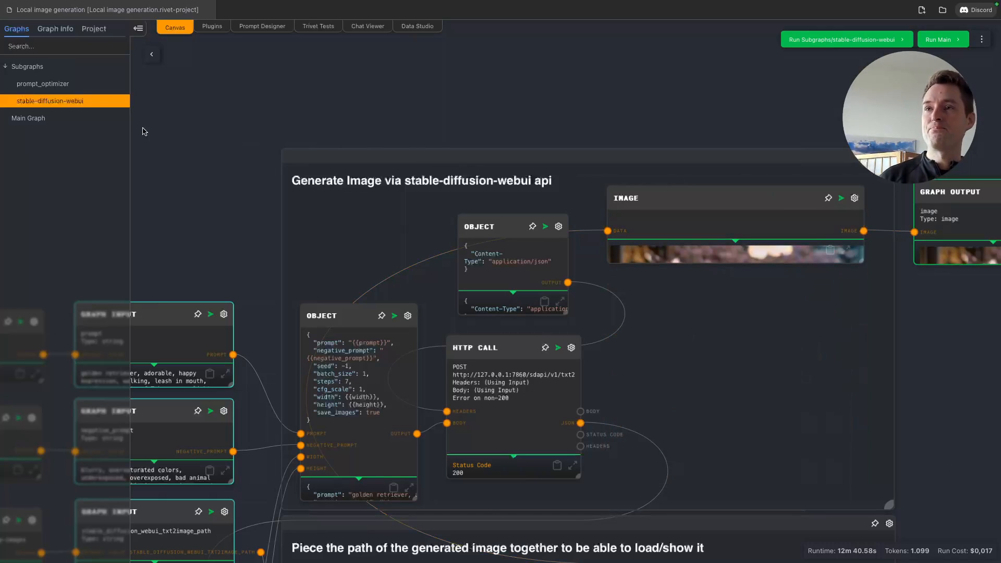
Run the Main Graph and select the old example prompt in the User Input box for replacement
click(28, 118)
scroll(758, 184, down, 1)
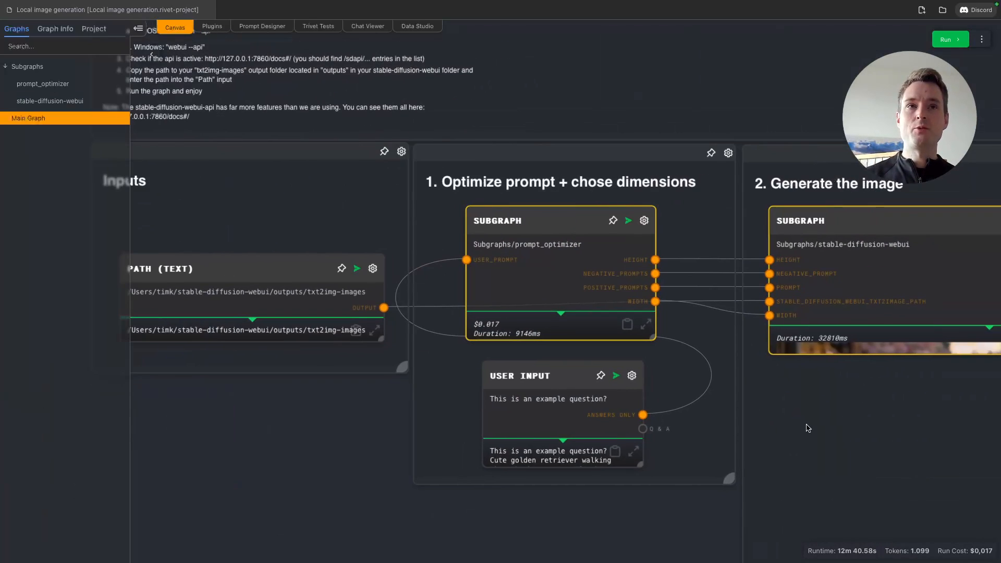
scroll(625, 234, down, 1)
click(501, 282)
key(ctrl+Return)
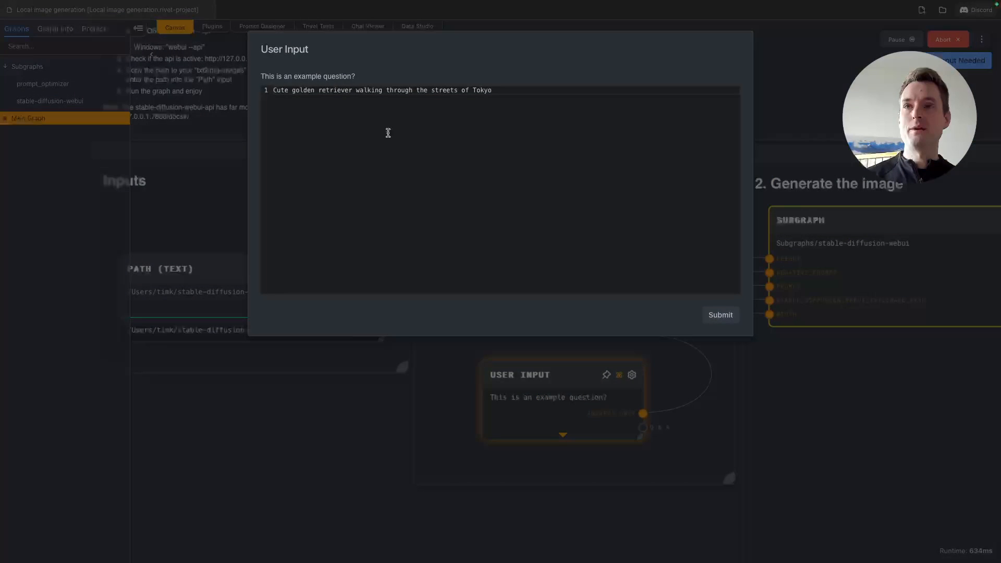
drag(491, 90, 270, 91)
text(Middle )
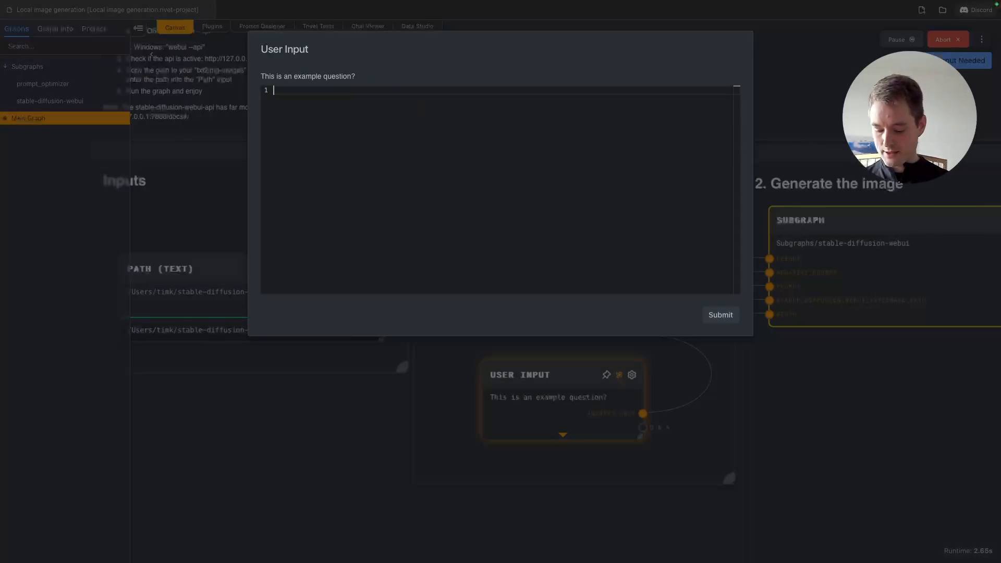
text(aged wo)
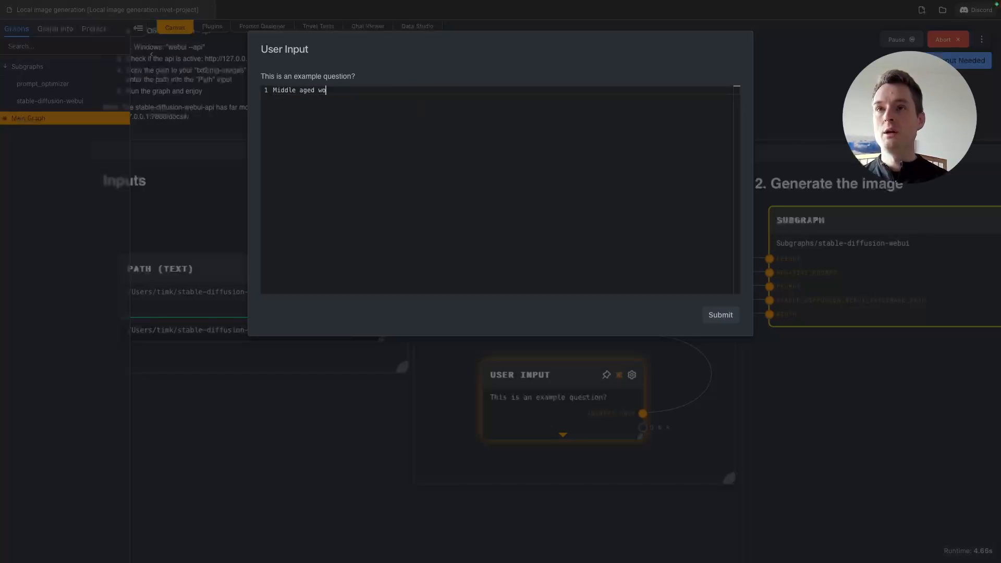
text(man on timesqua)
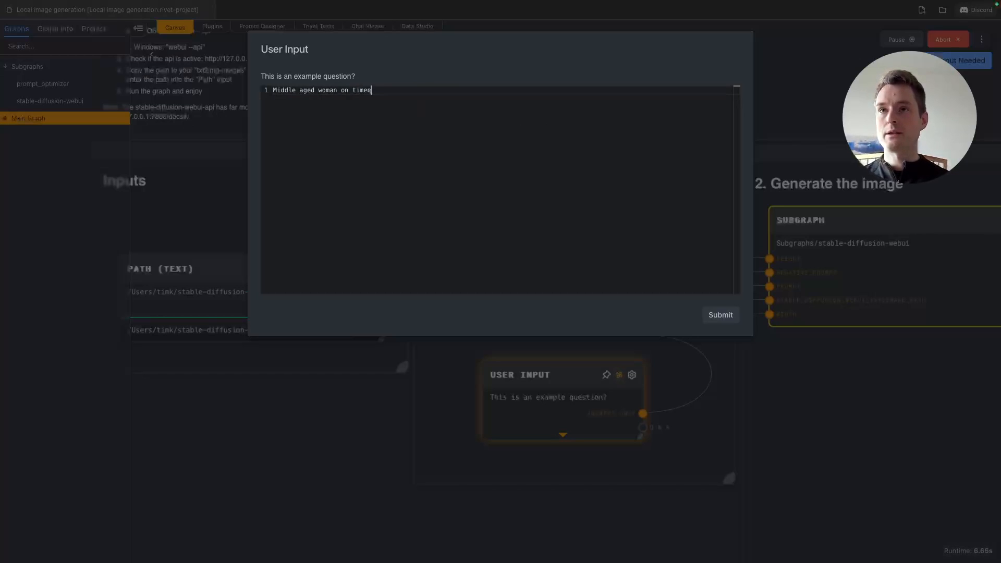
text(re. Cyberpunk)
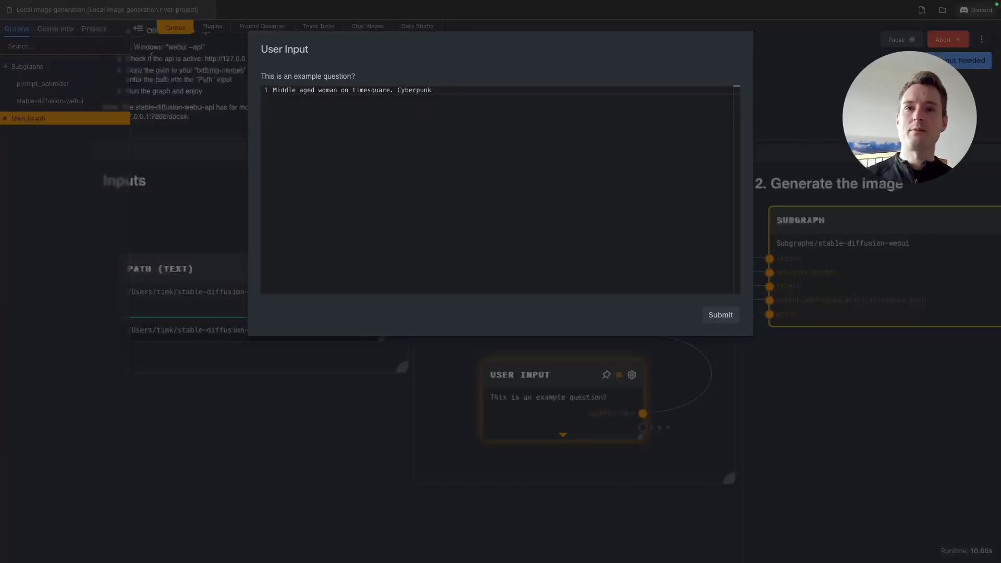
Submit the cyberpunk Times Square prompt and follow the image subgraph as the run completes
click(721, 314)
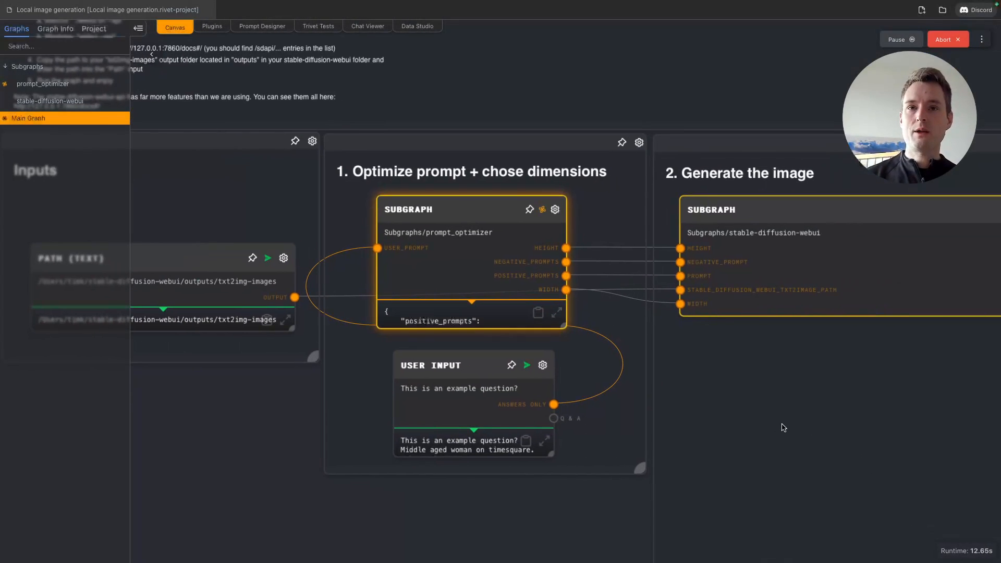
scroll(783, 427, down, 3)
scroll(664, 393, up, 2)
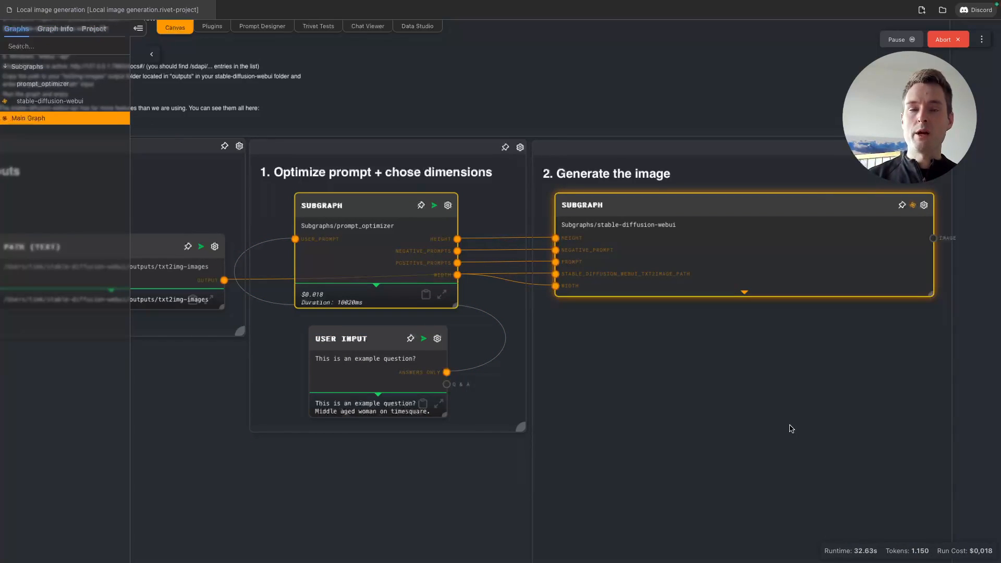
drag(789, 448, 768, 422)
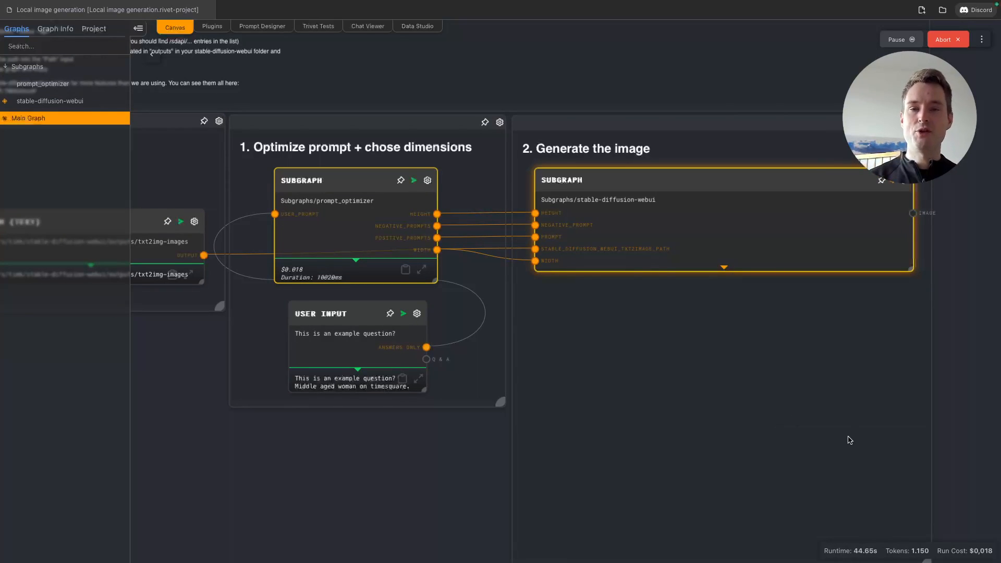
drag(852, 431, 753, 383)
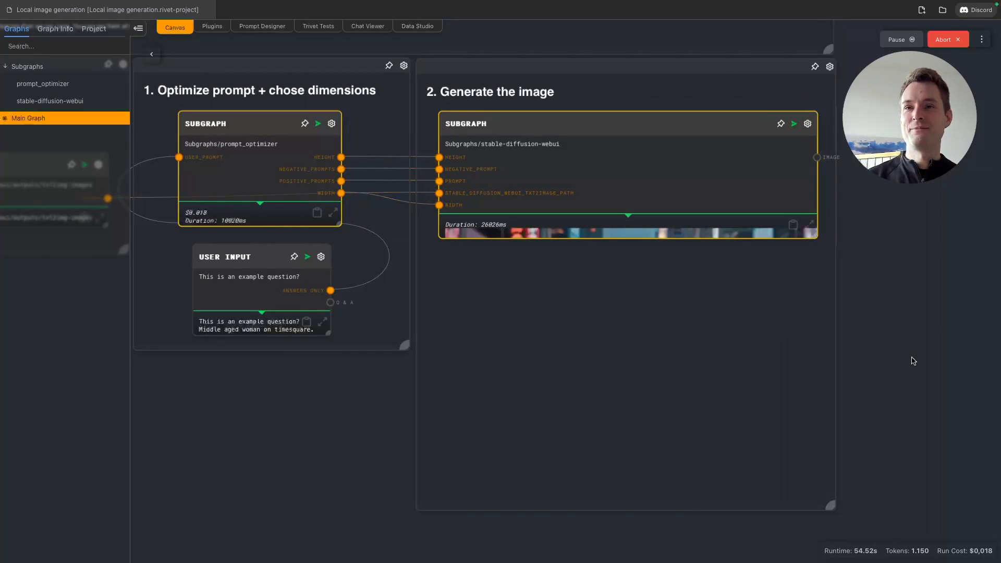
scroll(712, 339, down, 1)
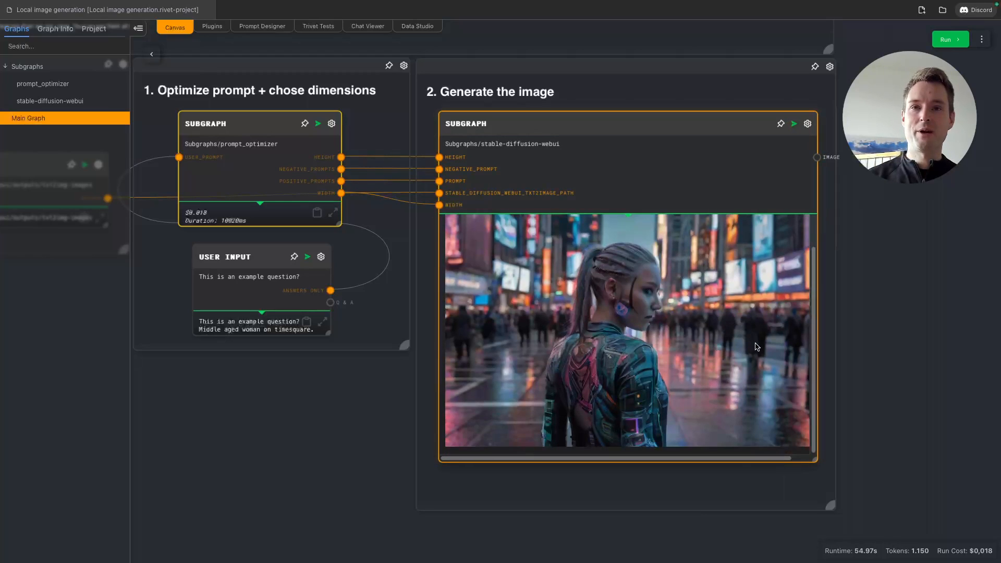
scroll(757, 346, up, 1)
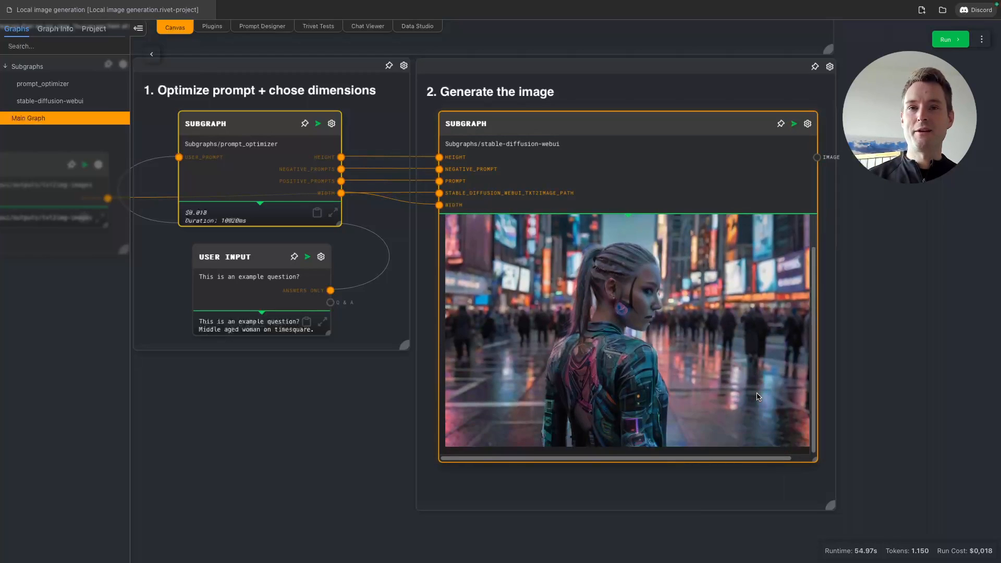
scroll(756, 397, down, 1)
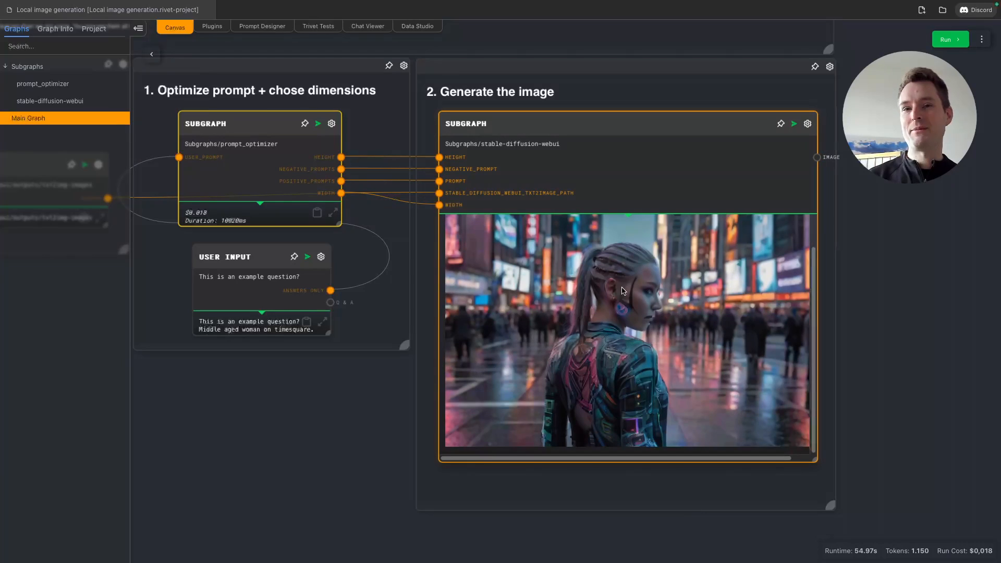